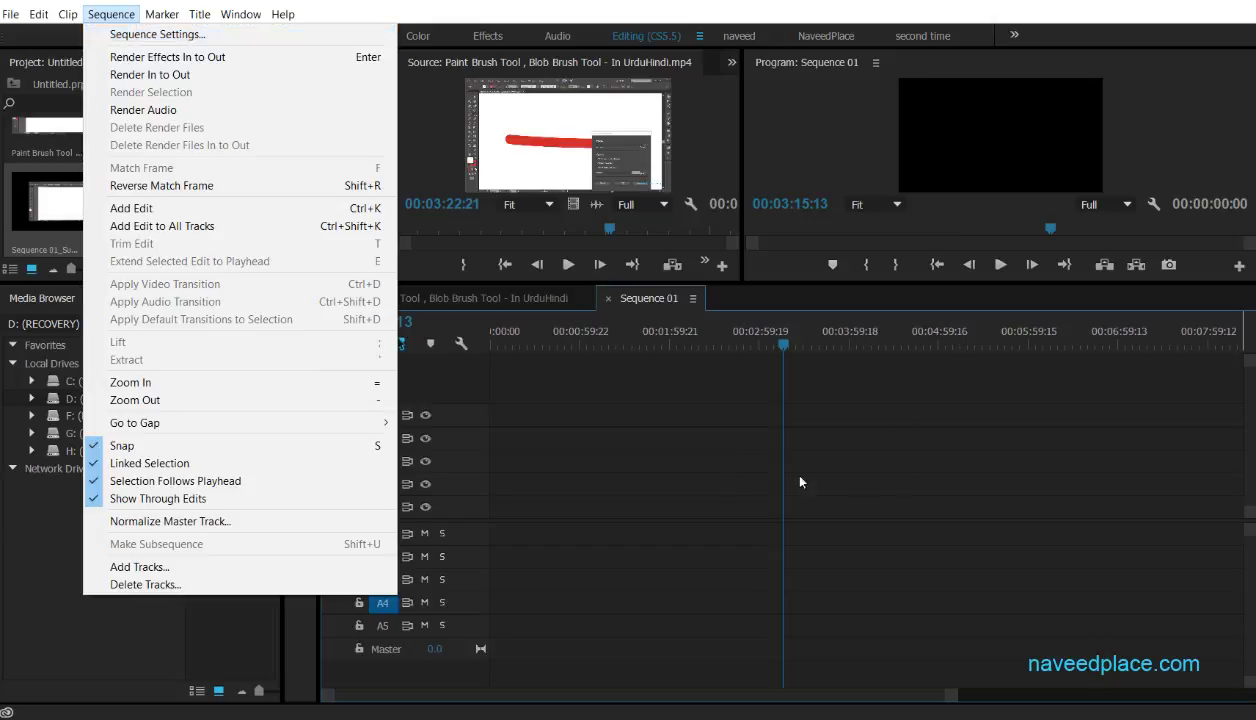
Step: Place Paint Brush Tool , Blob Brush Tool - In UrduHindi.mp4 at the start of Sequence 01 on tracks V4 and A4, keeping the existing sequence settings
{"action": "left_click", "coordinate": [710, 466]}
{"action": "scroll", "coordinate": [78, 229], "scroll_direction": "up", "scroll_amount": 1}
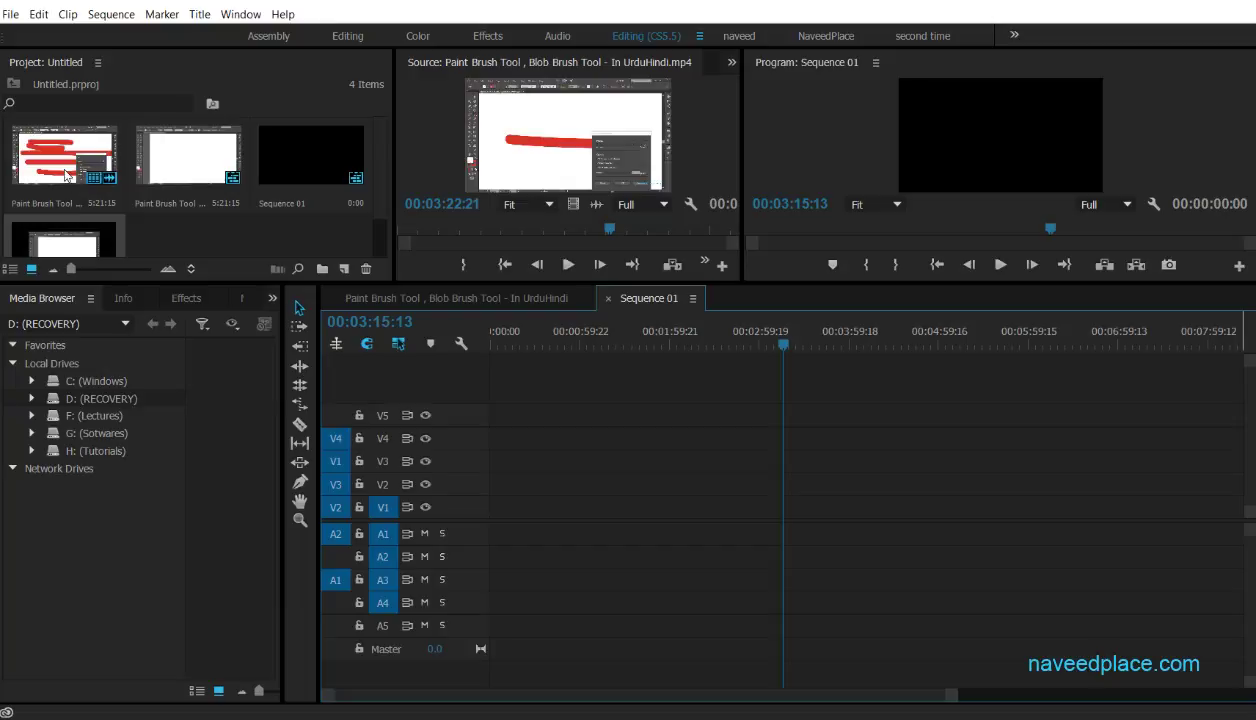
{"action": "left_click_drag", "start_coordinate": [62, 168], "coordinate": [505, 450]}
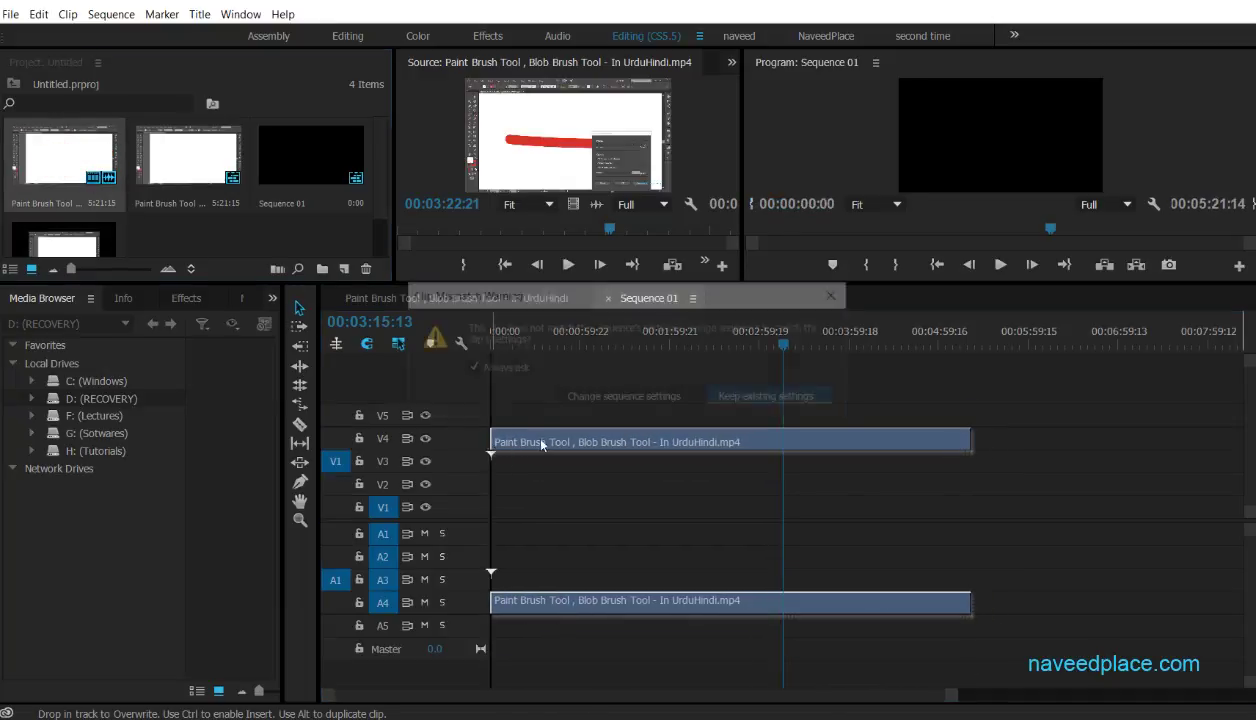
{"action": "left_click", "coordinate": [772, 476]}
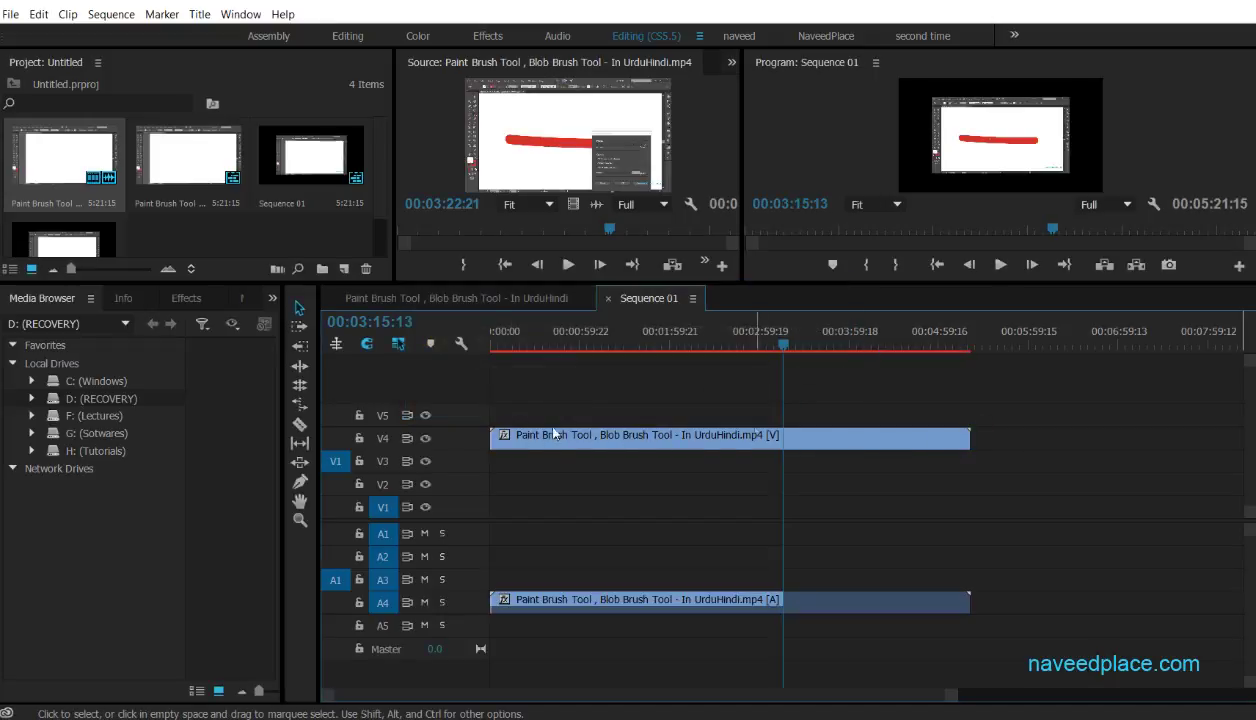
Step: Select the Paint Brush Tool clip in Sequence 01 and save the project
{"action": "left_click", "coordinate": [621, 437]}
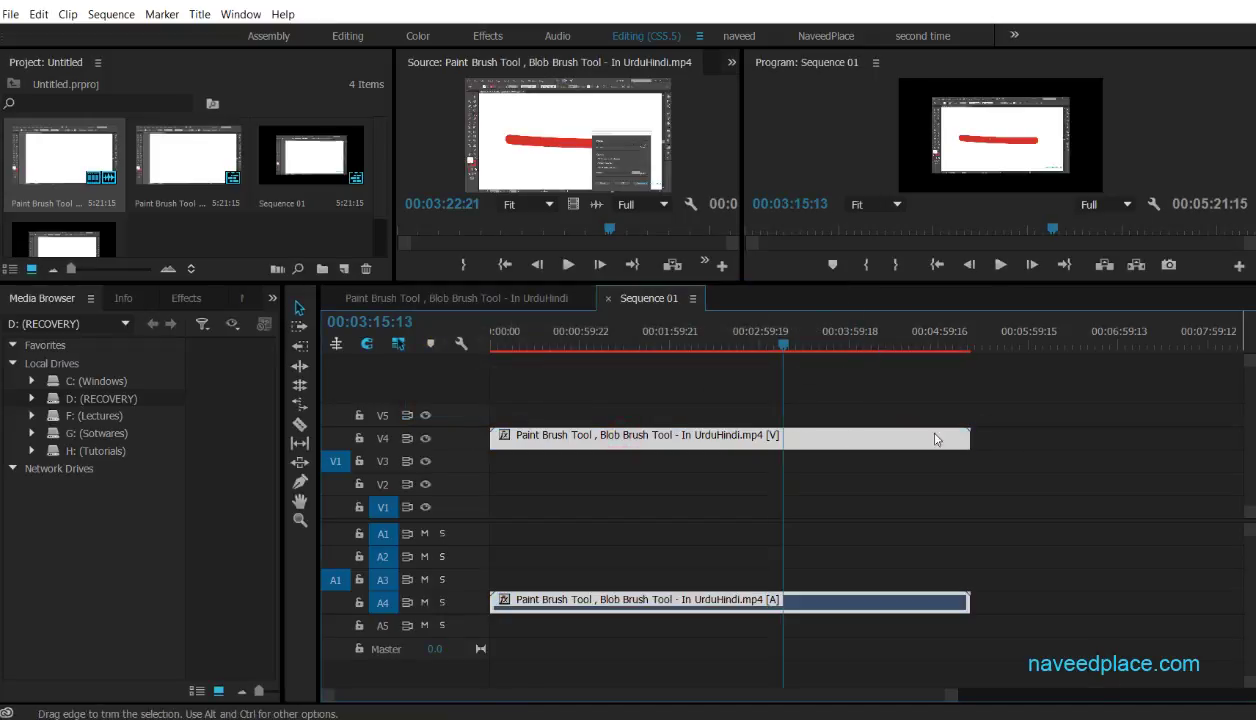
{"action": "left_click", "coordinate": [111, 15]}
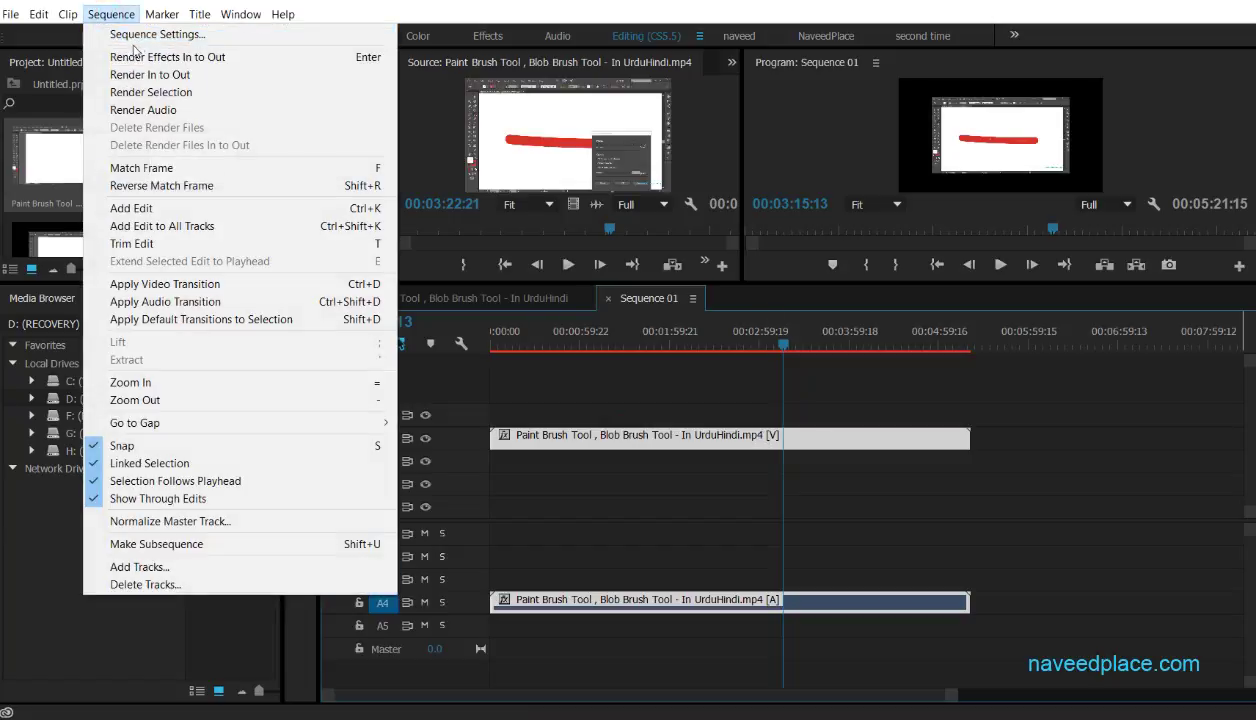
{"action": "left_click", "coordinate": [583, 513]}
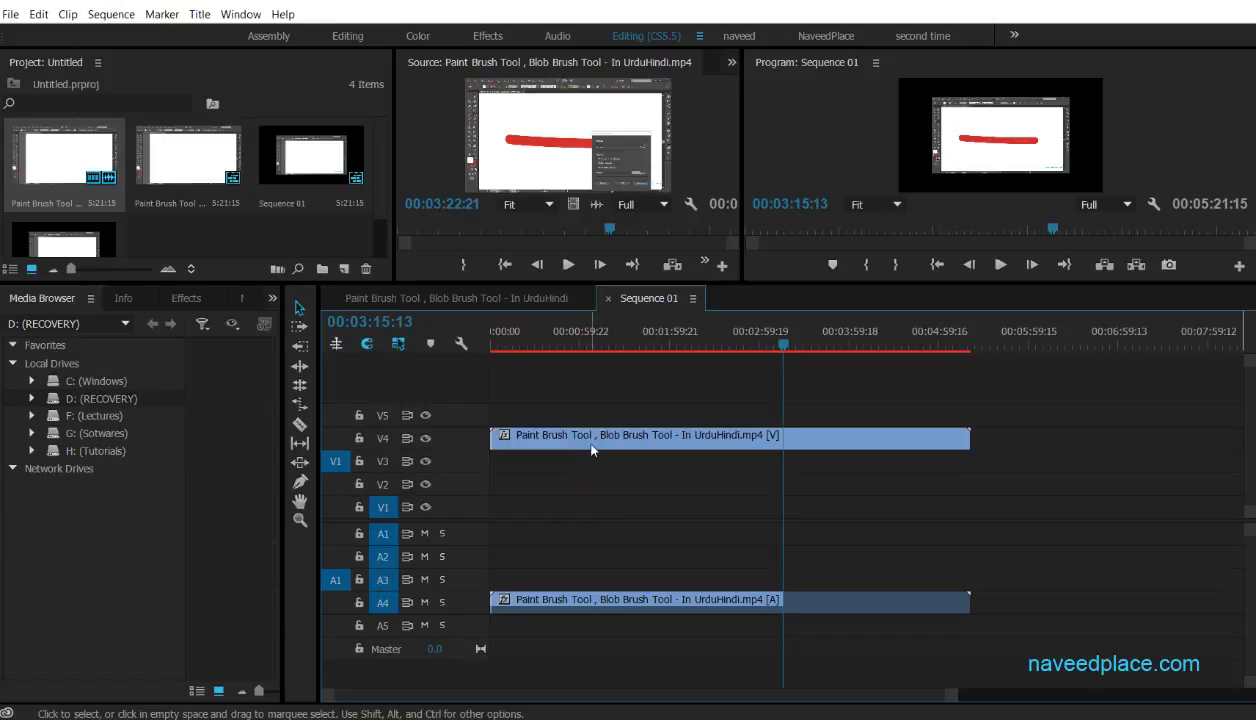
{"action": "left_click", "coordinate": [585, 440]}
{"action": "key", "text": "ctrl+s"}
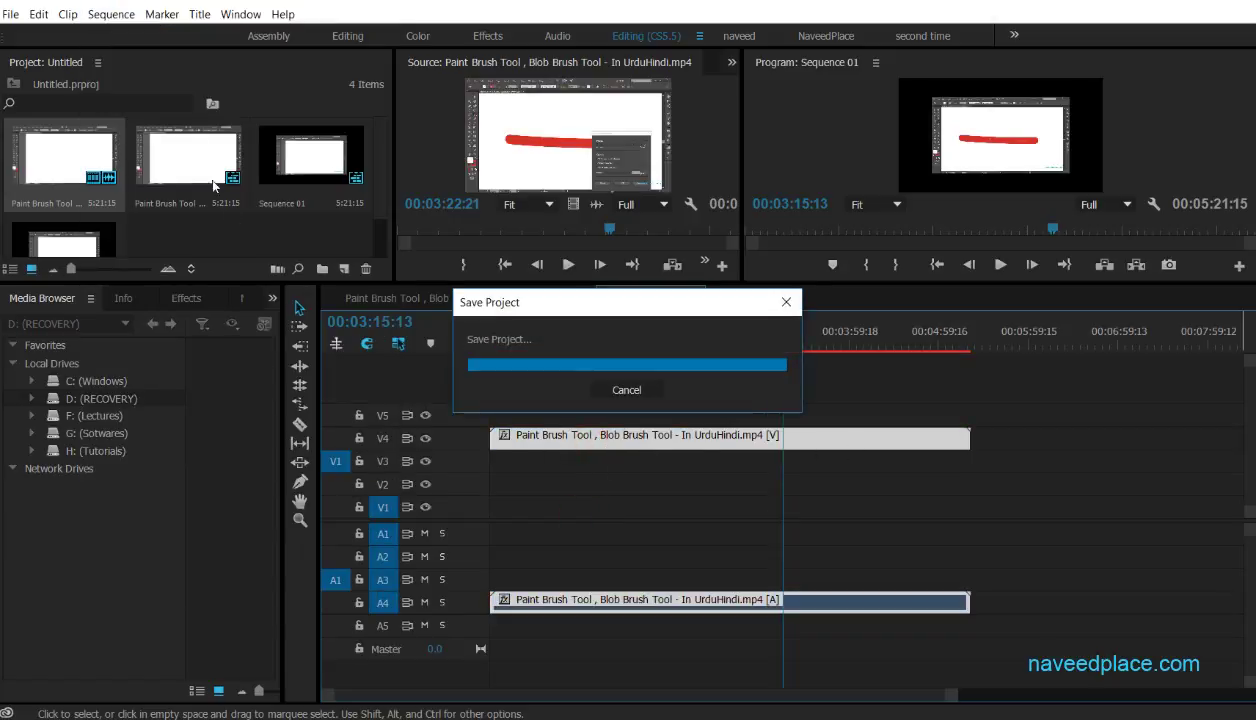
Step: Review the editing mode, timebase, frame size, audio and video preview options in Sequence 01's settings
{"action": "left_click", "coordinate": [111, 15]}
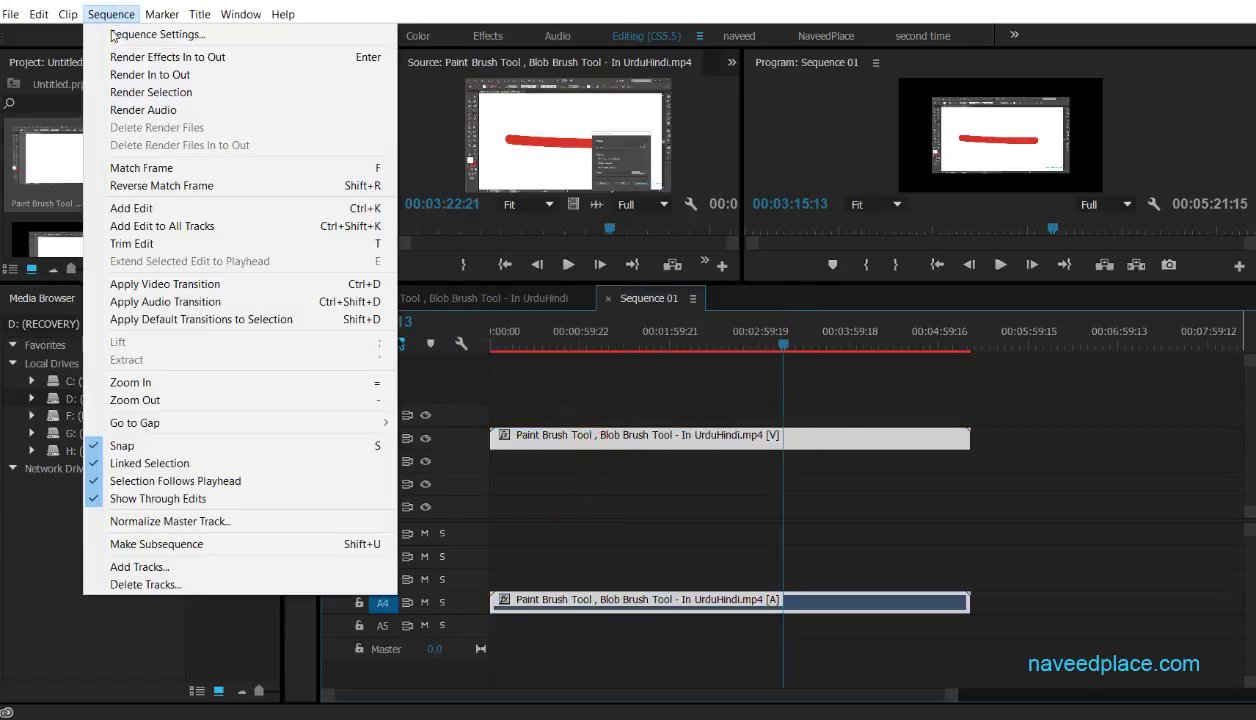
{"action": "left_click", "coordinate": [116, 42]}
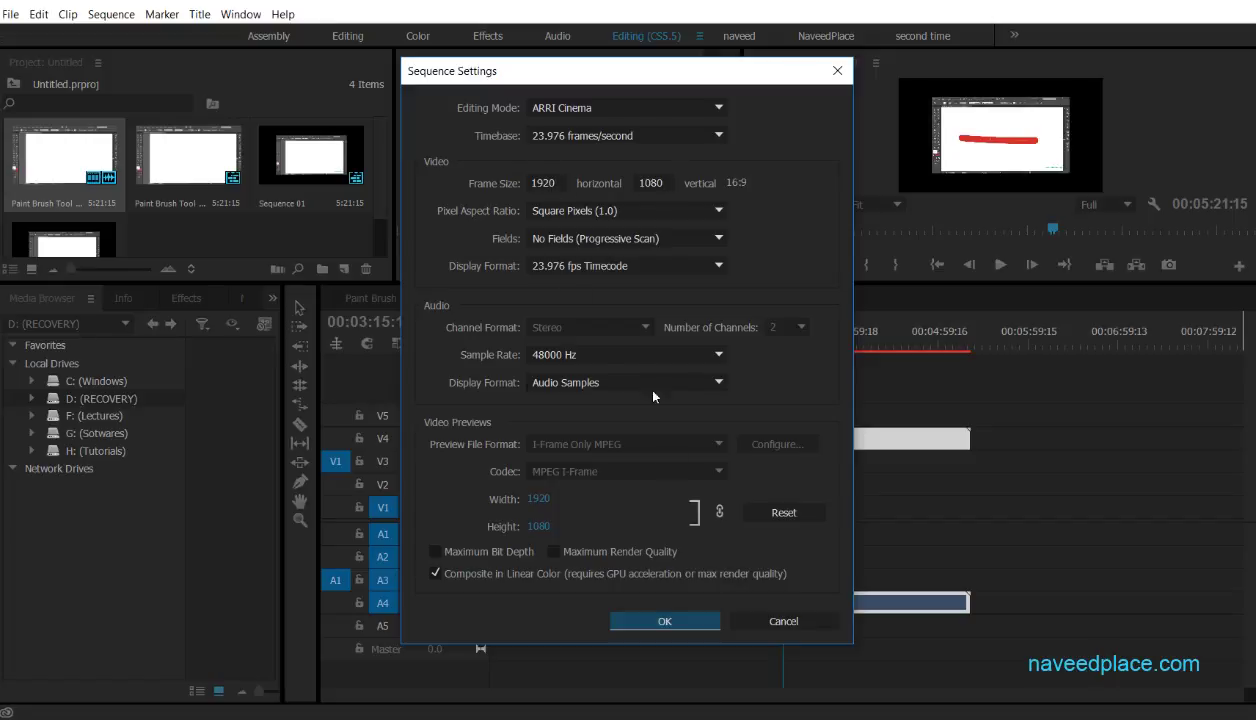
{"action": "left_click", "coordinate": [785, 622]}
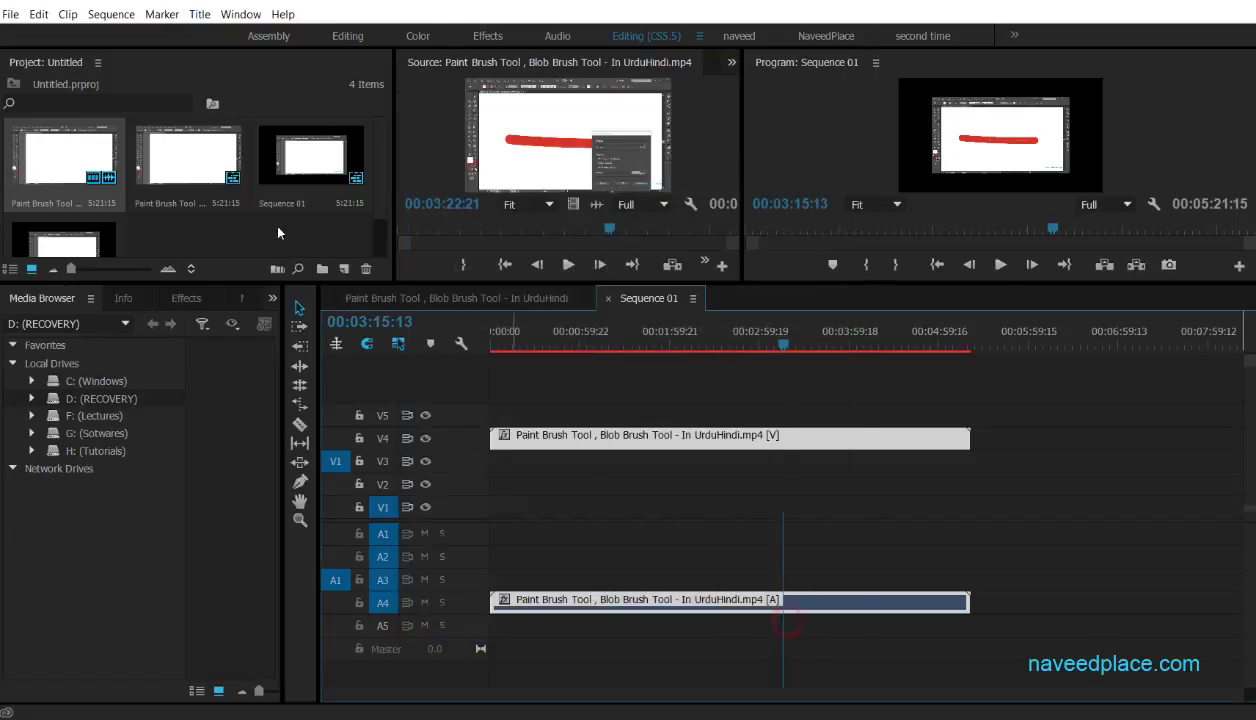
Step: Enlarge the Source and Program monitors vertically and show the Effects panel
{"action": "left_click", "coordinate": [110, 13]}
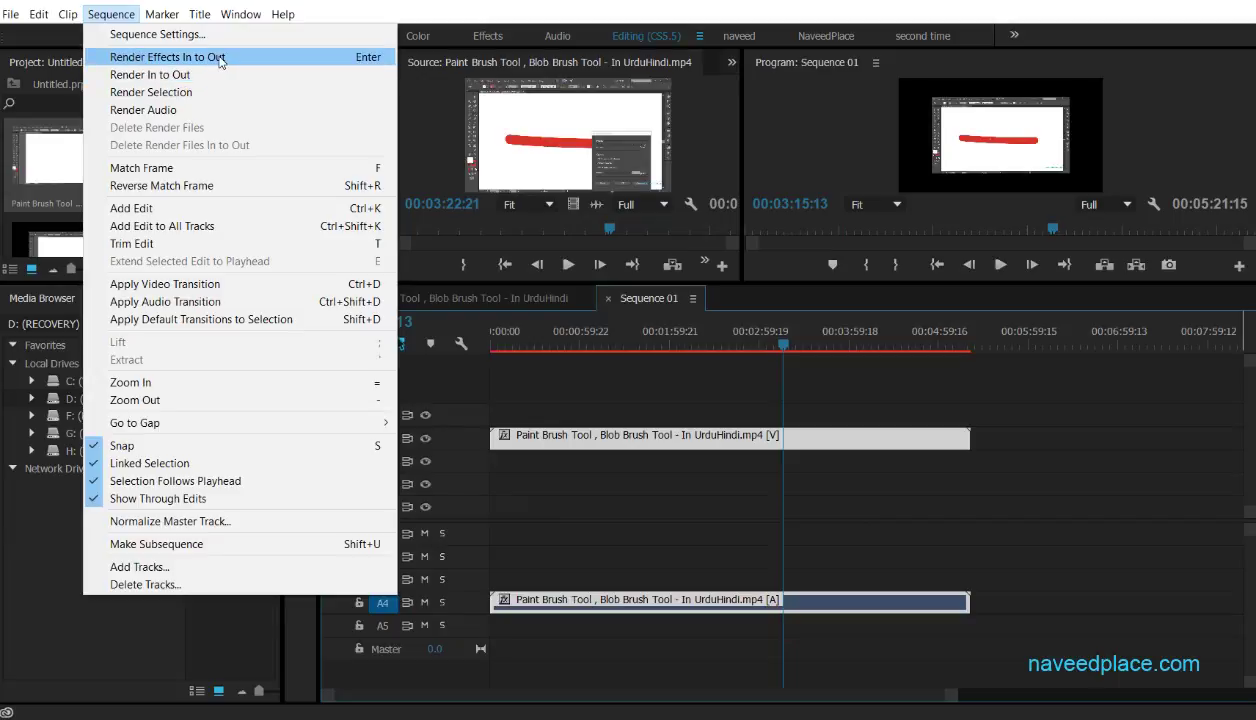
{"action": "left_click", "coordinate": [606, 343]}
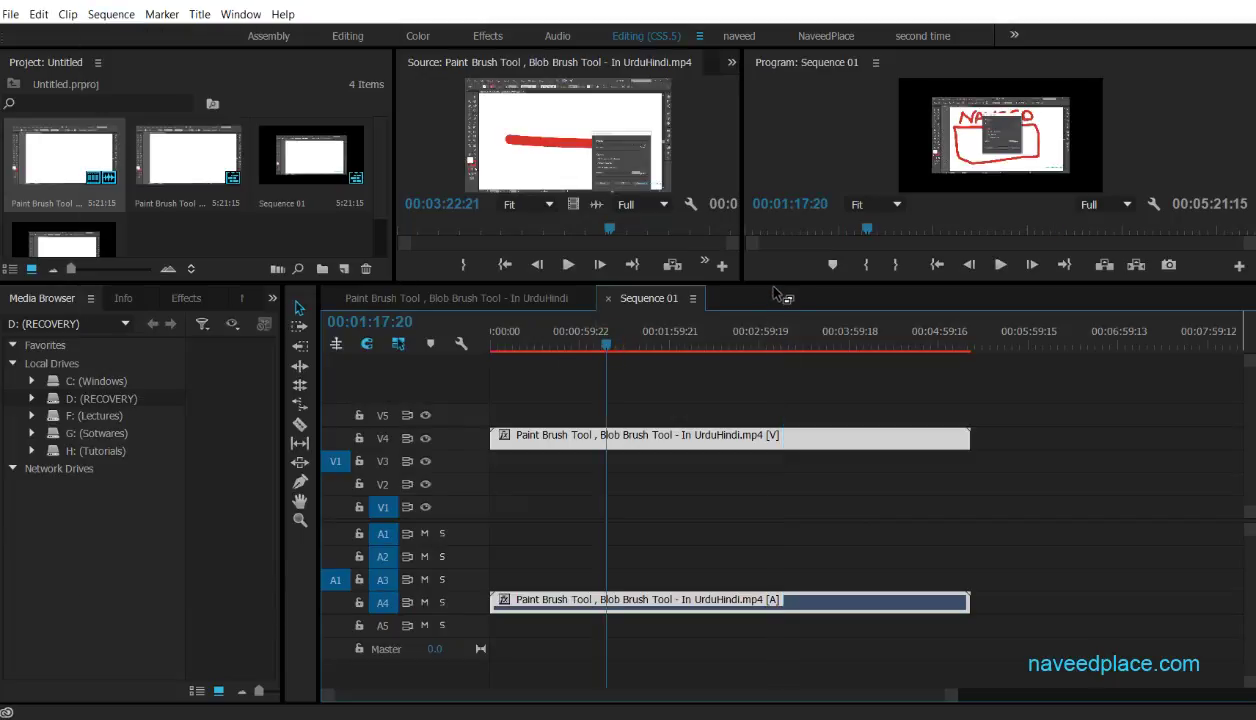
{"action": "left_click_drag", "start_coordinate": [775, 288], "coordinate": [775, 368]}
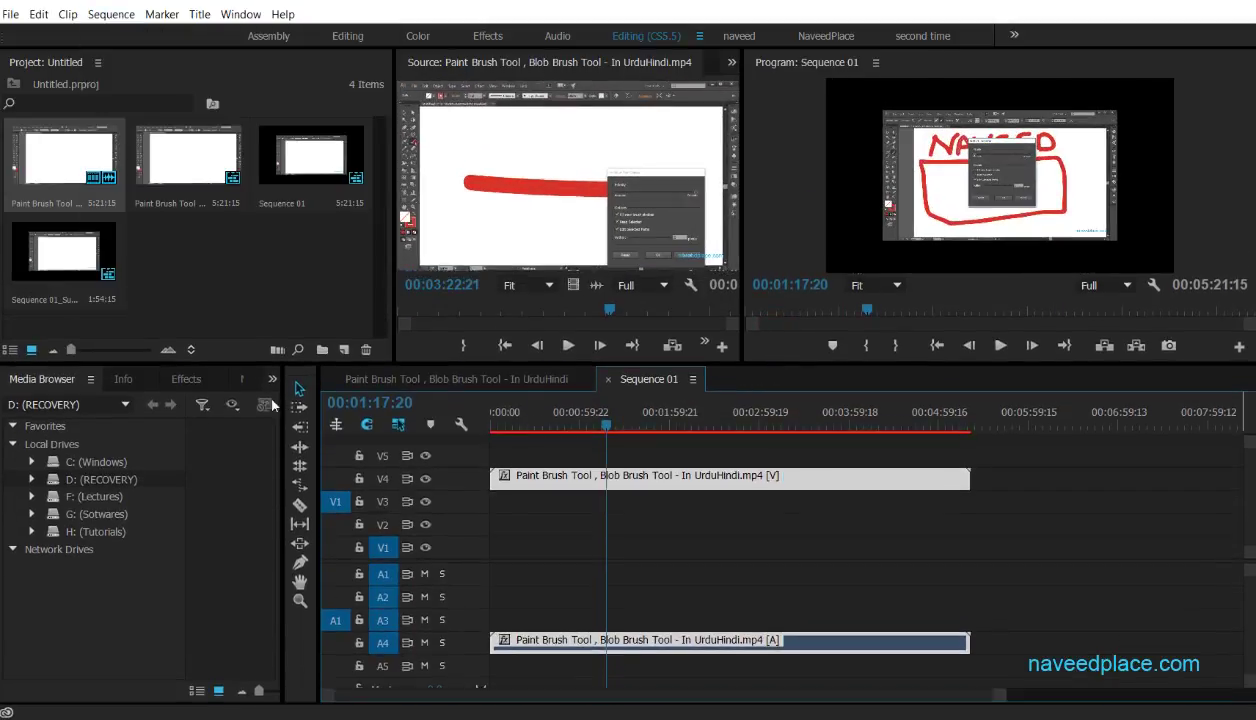
{"action": "left_click", "coordinate": [176, 383]}
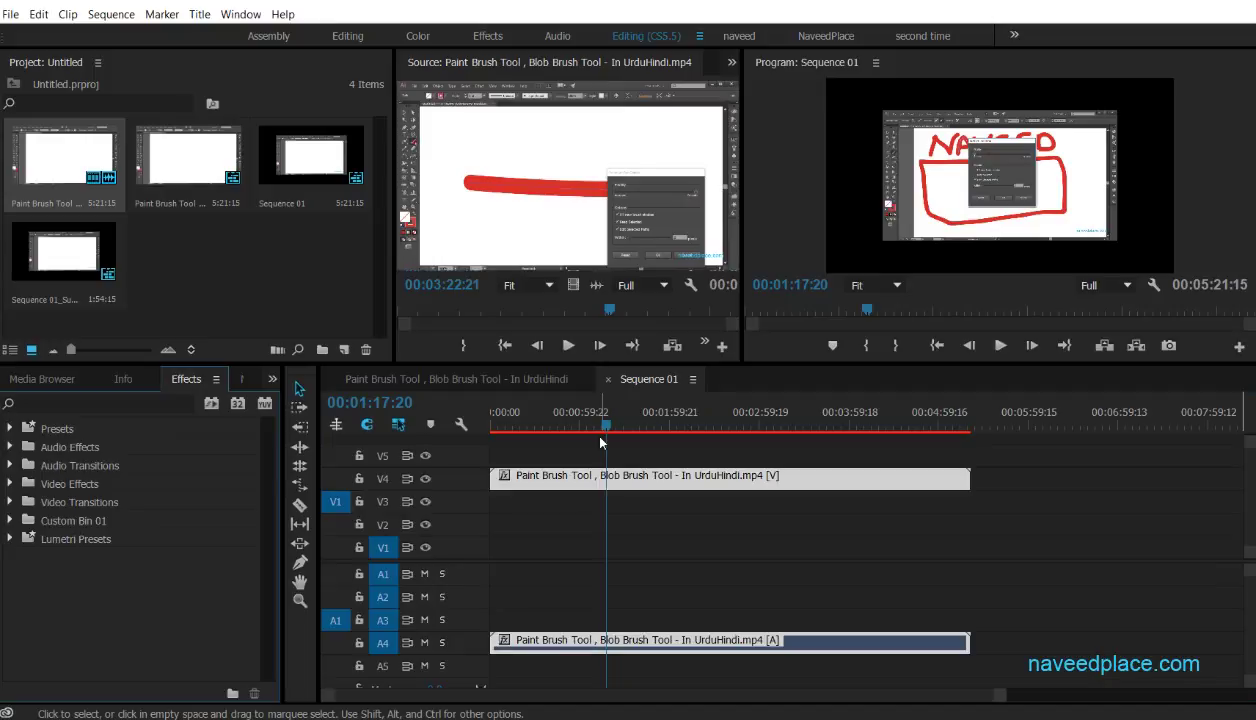
Step: Mark an In point at 00:01:17:20 and an Out point at 00:03:15:13 in Sequence 01
{"action": "left_click", "coordinate": [119, 17]}
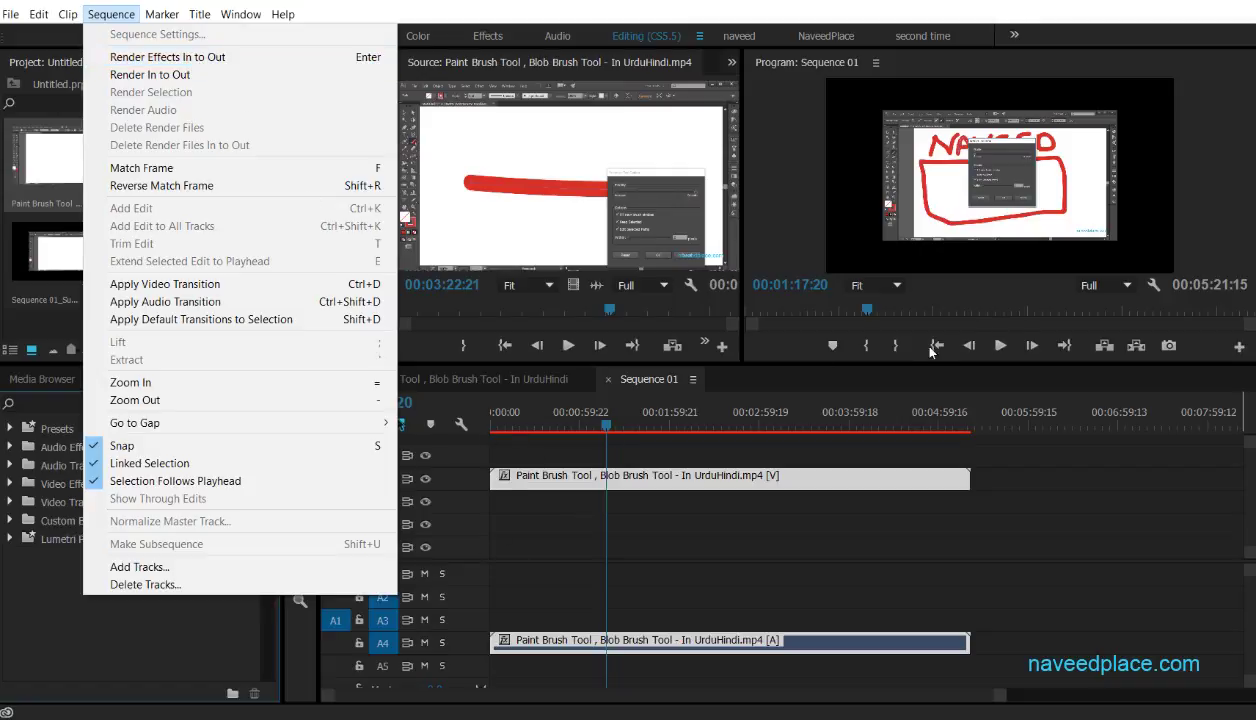
{"action": "left_click", "coordinate": [862, 340]}
{"action": "left_click", "coordinate": [866, 345]}
{"action": "left_click", "coordinate": [784, 418]}
{"action": "left_click", "coordinate": [893, 347]}
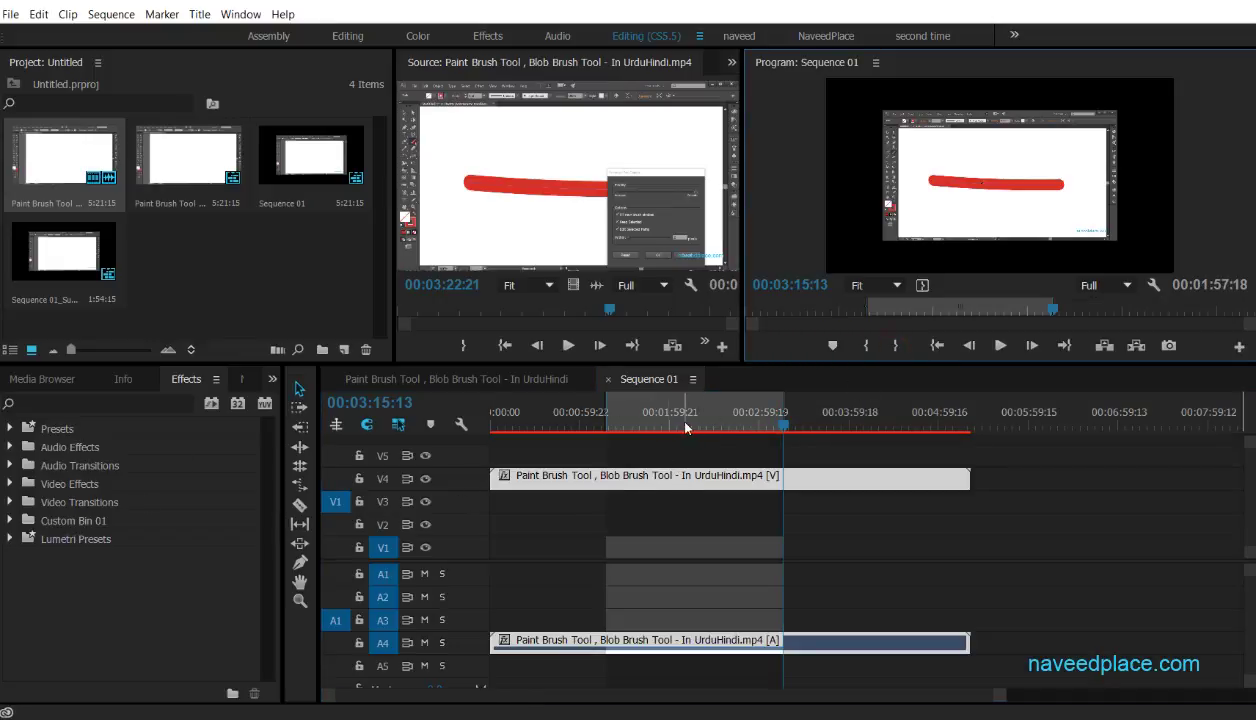
Step: Examine which sequence render commands are available with the clip on V4 selected and with it deselected
{"action": "left_click", "coordinate": [112, 15]}
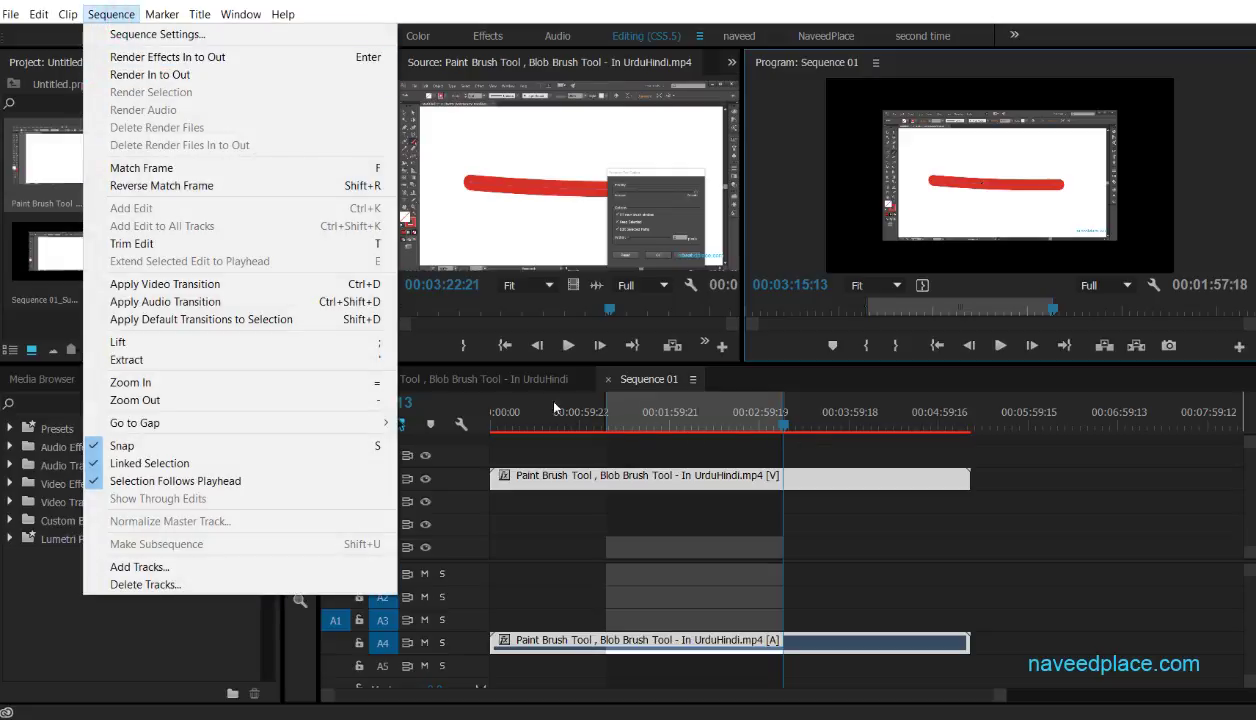
{"action": "left_click", "coordinate": [848, 536]}
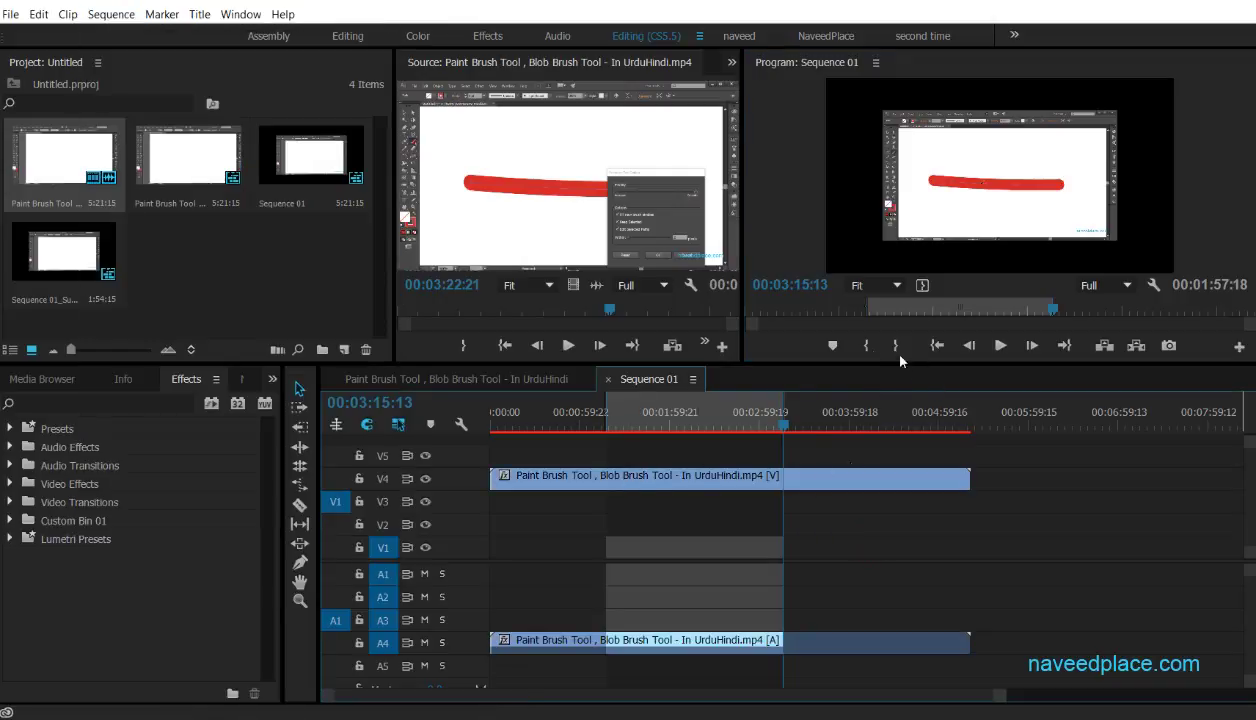
{"action": "left_click", "coordinate": [940, 568]}
{"action": "left_click", "coordinate": [594, 476]}
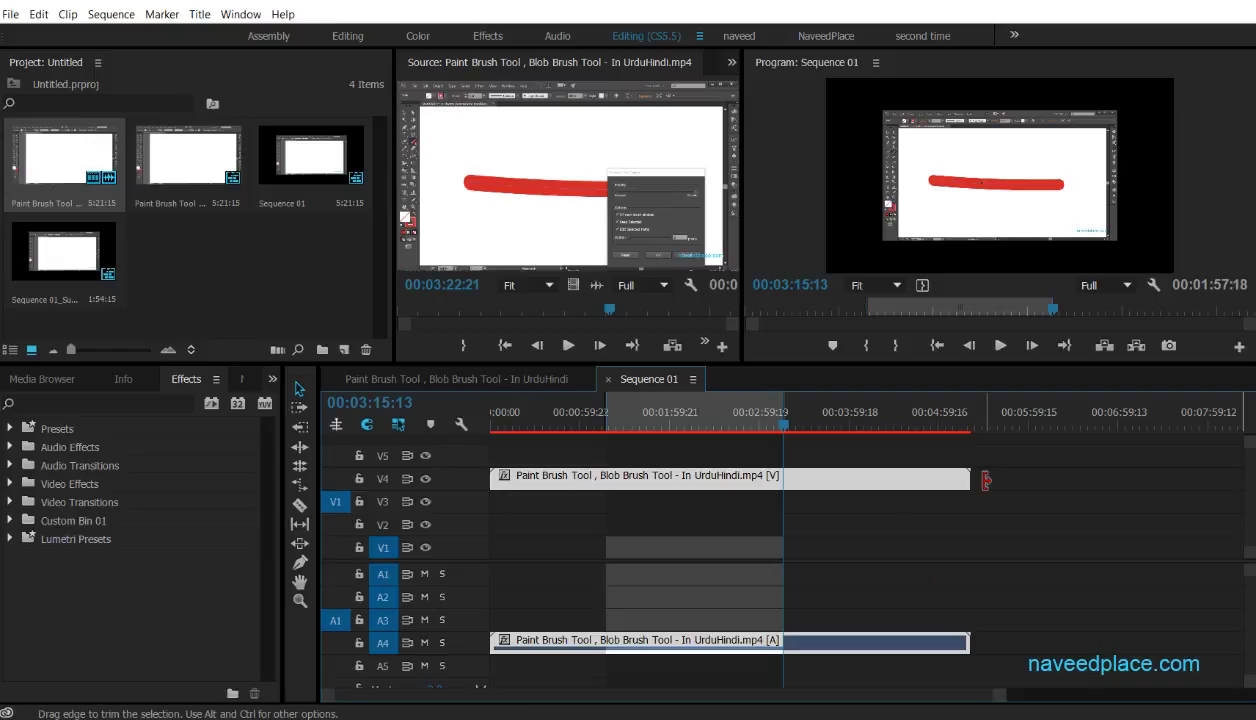
{"action": "left_click", "coordinate": [103, 16]}
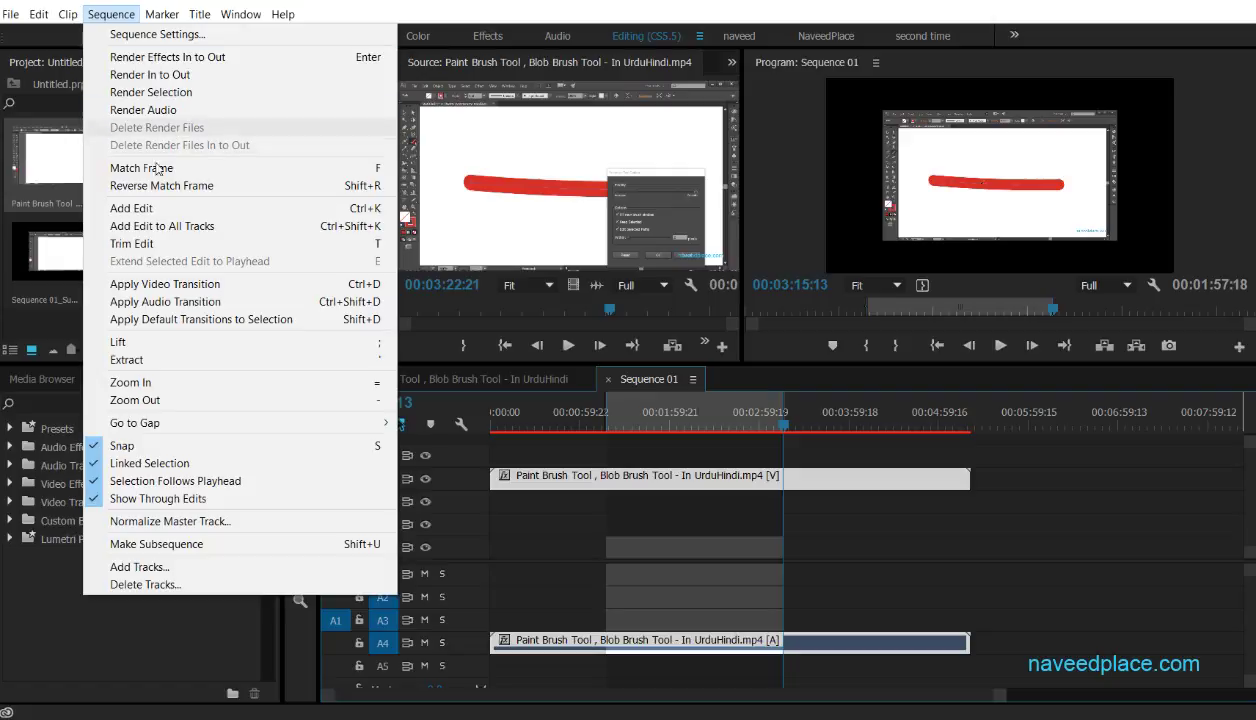
{"action": "left_click", "coordinate": [890, 532]}
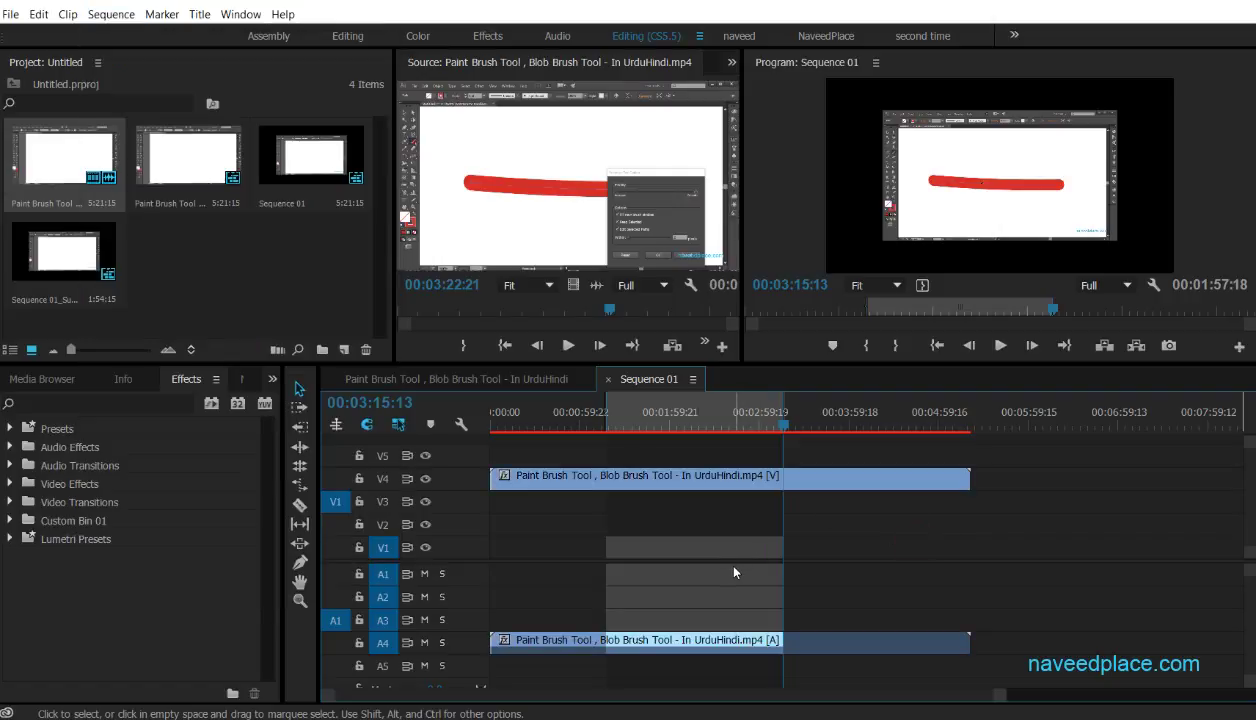
Step: Save the project and apply the Auto Color effect from the Adjust video effects to the clip on track V4
{"action": "left_click_drag", "start_coordinate": [770, 427], "coordinate": [581, 437]}
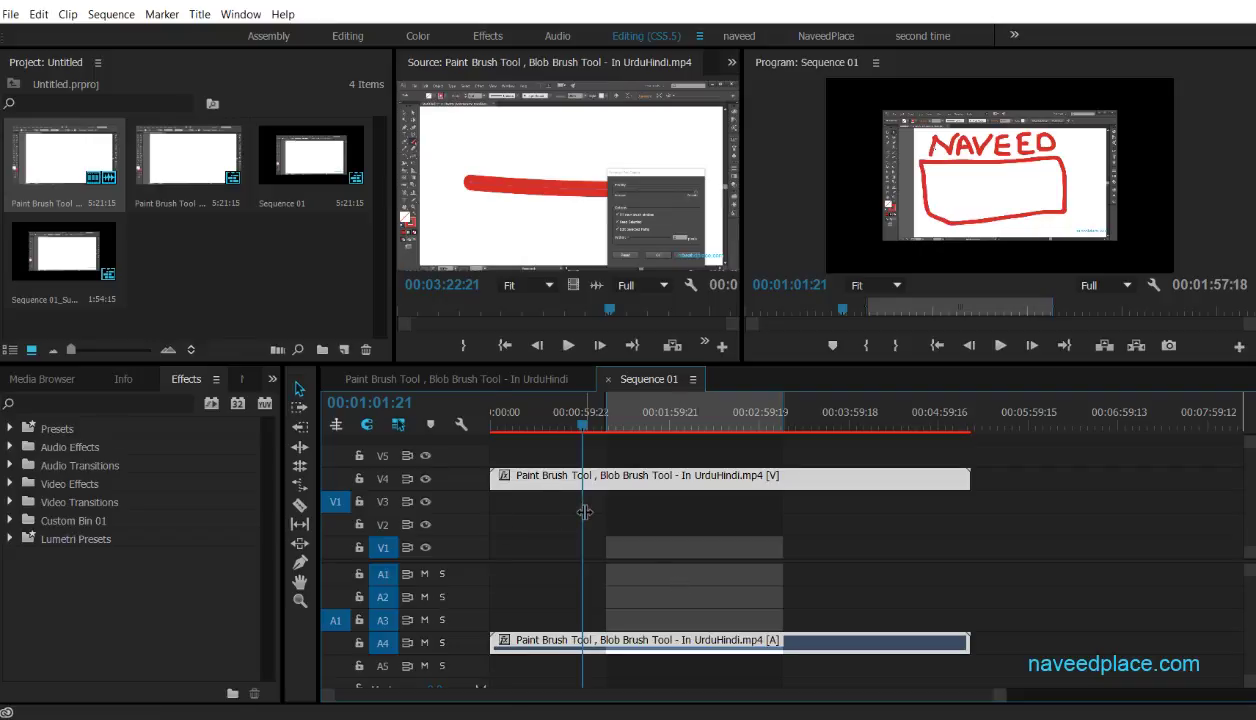
{"action": "key", "text": "ctrl+s"}
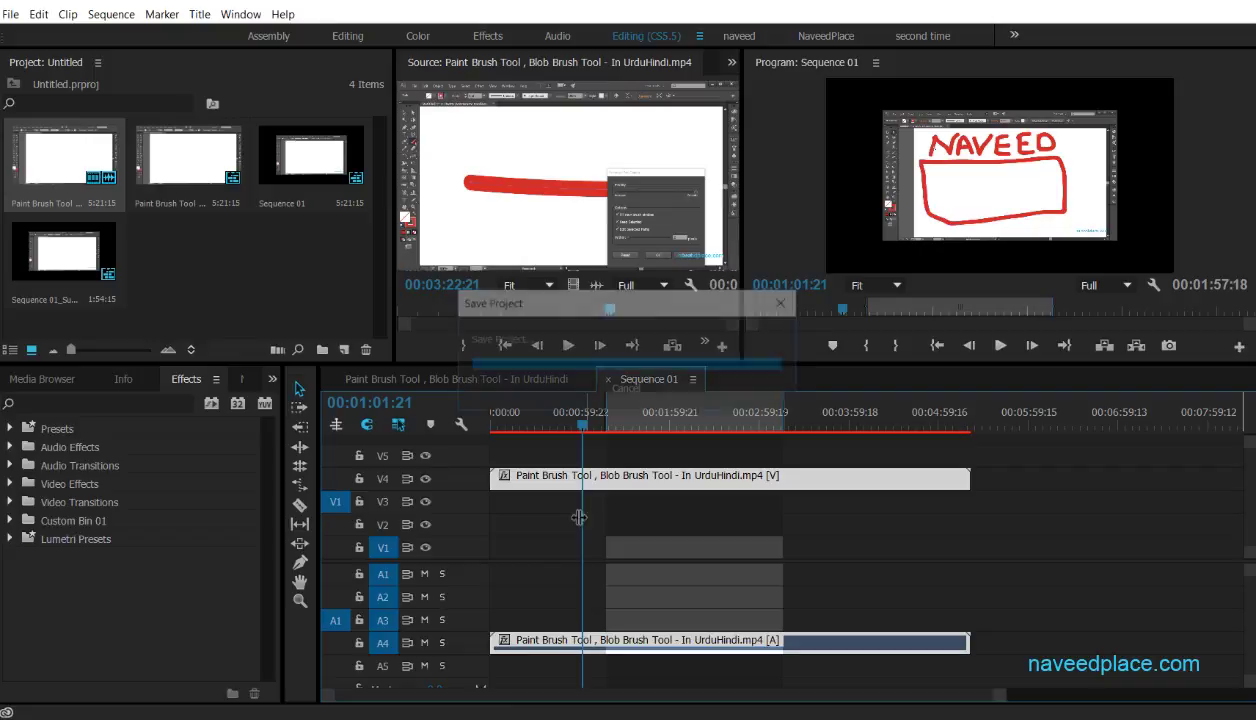
{"action": "left_click", "coordinate": [11, 485]}
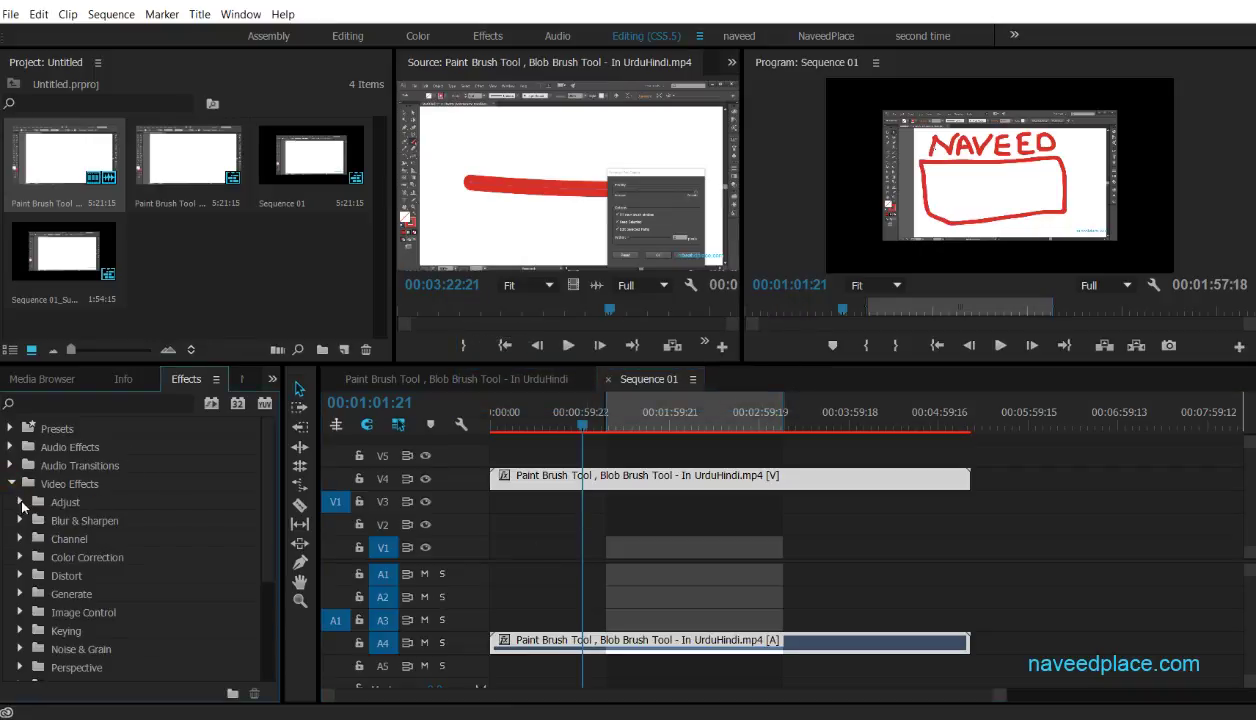
{"action": "left_click", "coordinate": [21, 502]}
{"action": "left_click_drag", "start_coordinate": [55, 520], "coordinate": [494, 478]}
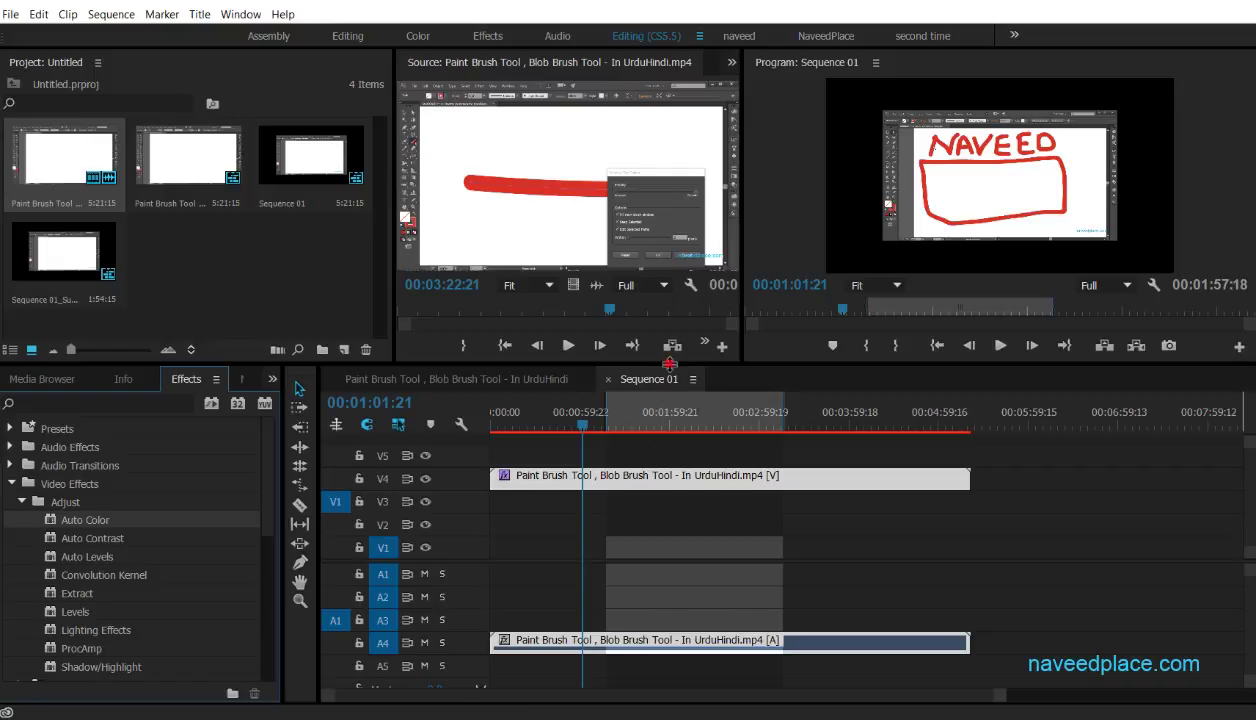
Step: Enlarge the monitor area, widen the Program monitor, and move the sequence playhead to 00:01:36:06
{"action": "left_click_drag", "start_coordinate": [669, 364], "coordinate": [669, 392]}
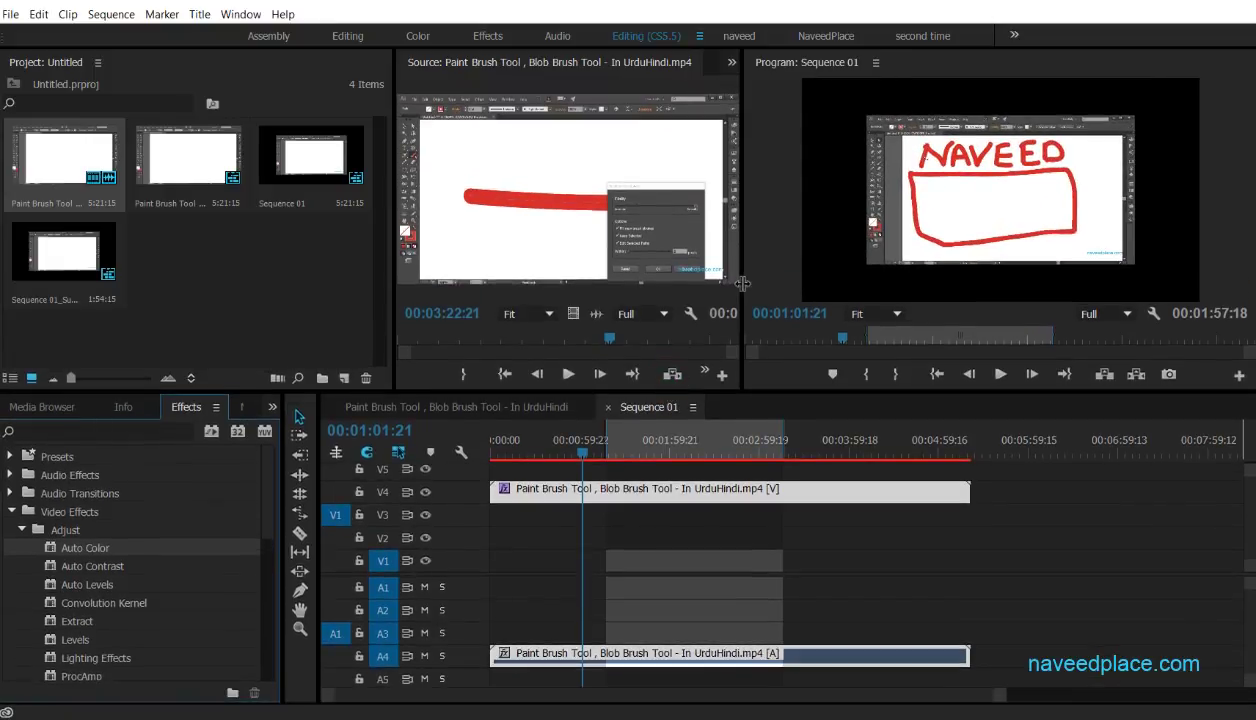
{"action": "left_click_drag", "start_coordinate": [742, 282], "coordinate": [693, 285]}
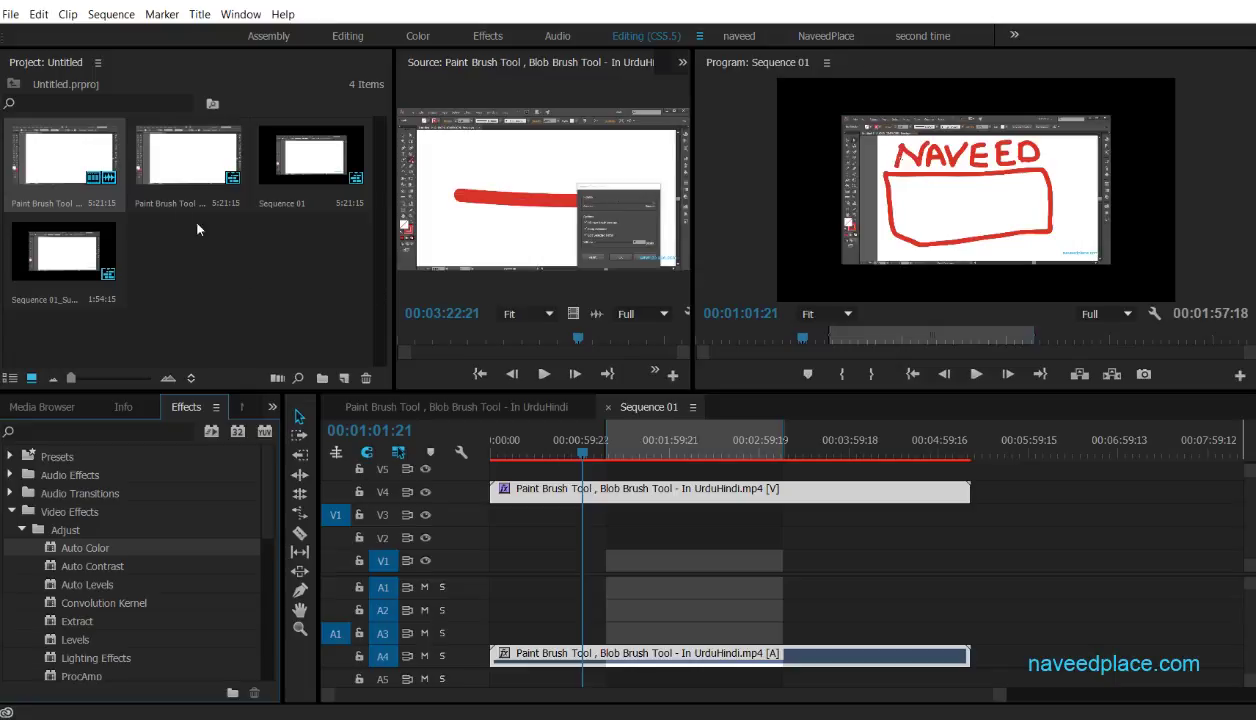
{"action": "left_click", "coordinate": [111, 15]}
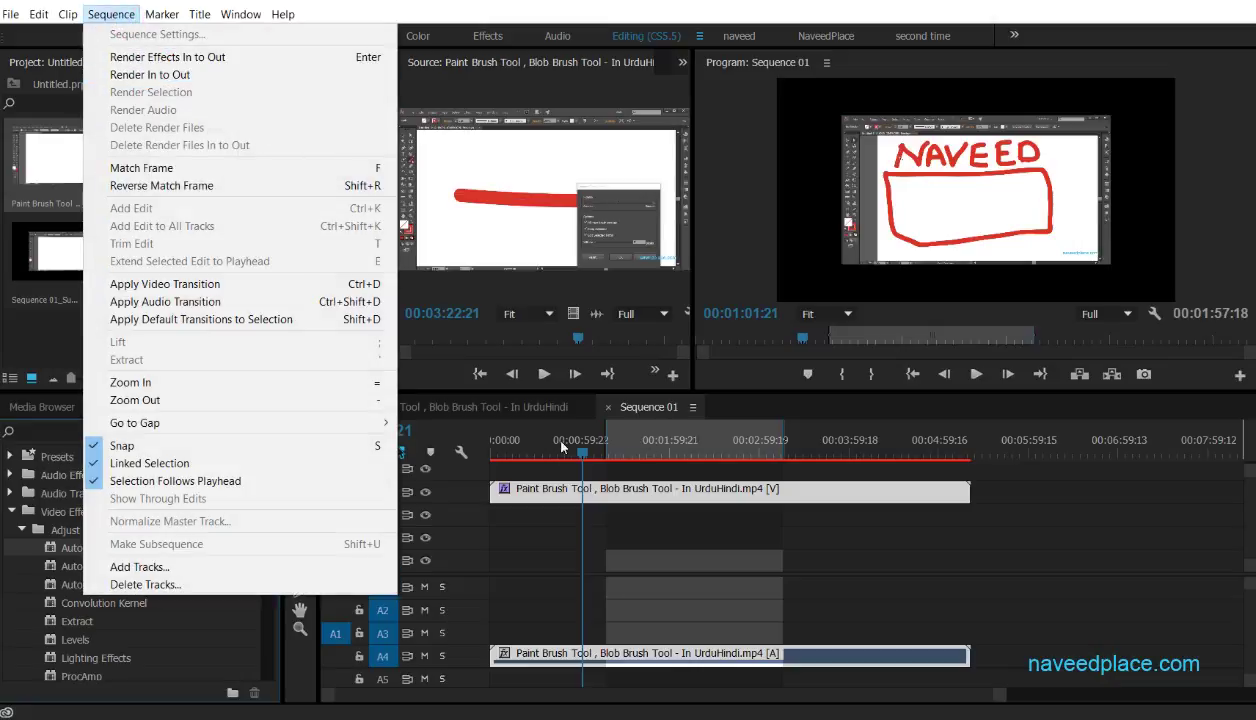
{"action": "left_click", "coordinate": [636, 460]}
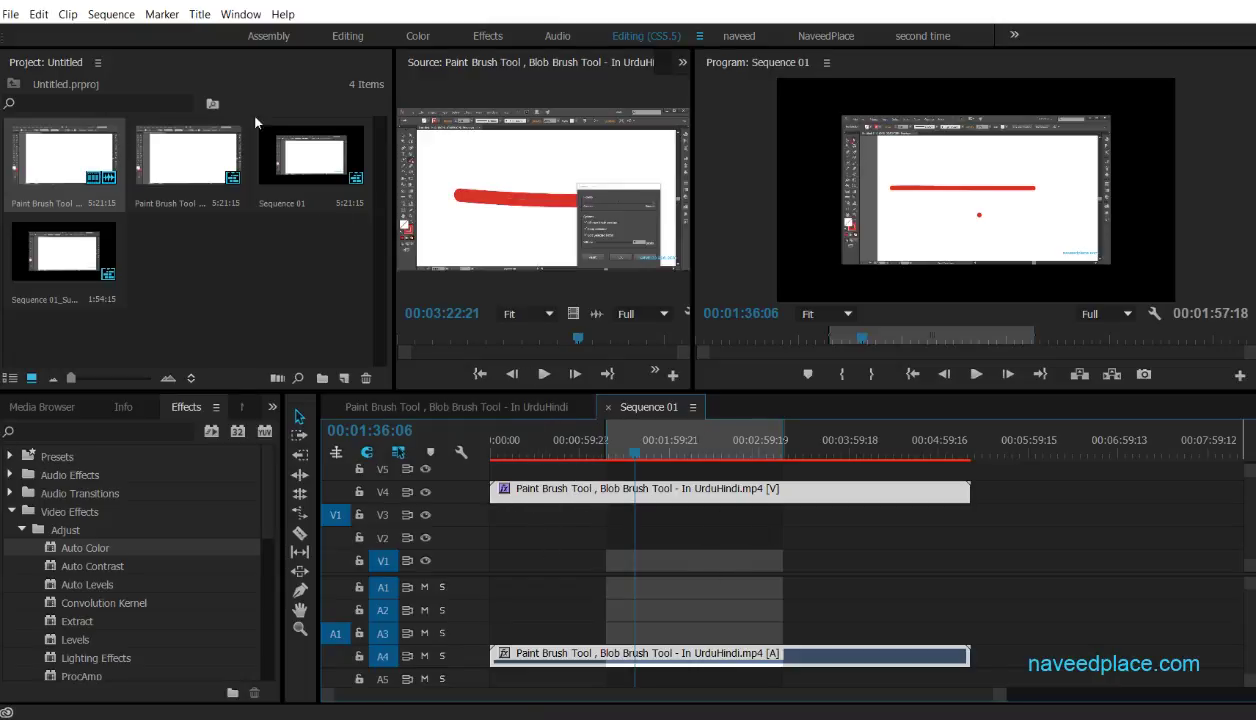
Step: Clear both the In and Out points of Sequence 01 and save the project
{"action": "left_click", "coordinate": [108, 16]}
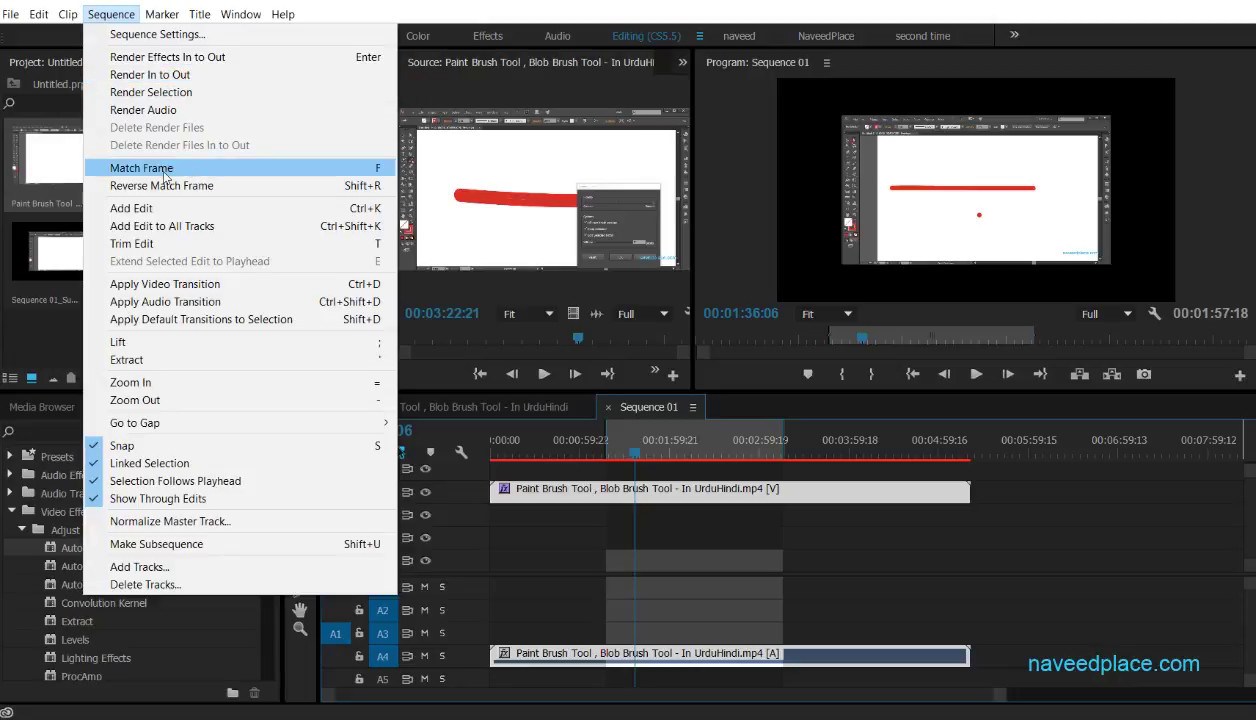
{"action": "mouse_move", "coordinate": [173, 19]}
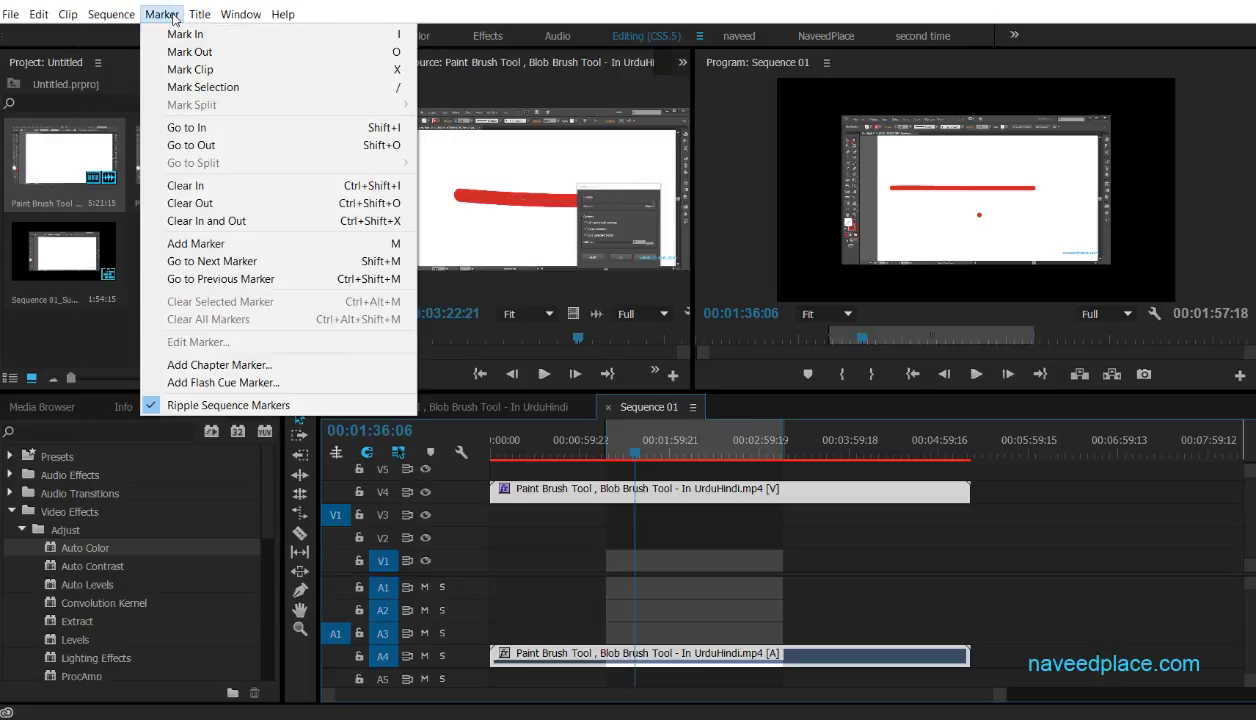
{"action": "left_click", "coordinate": [205, 221]}
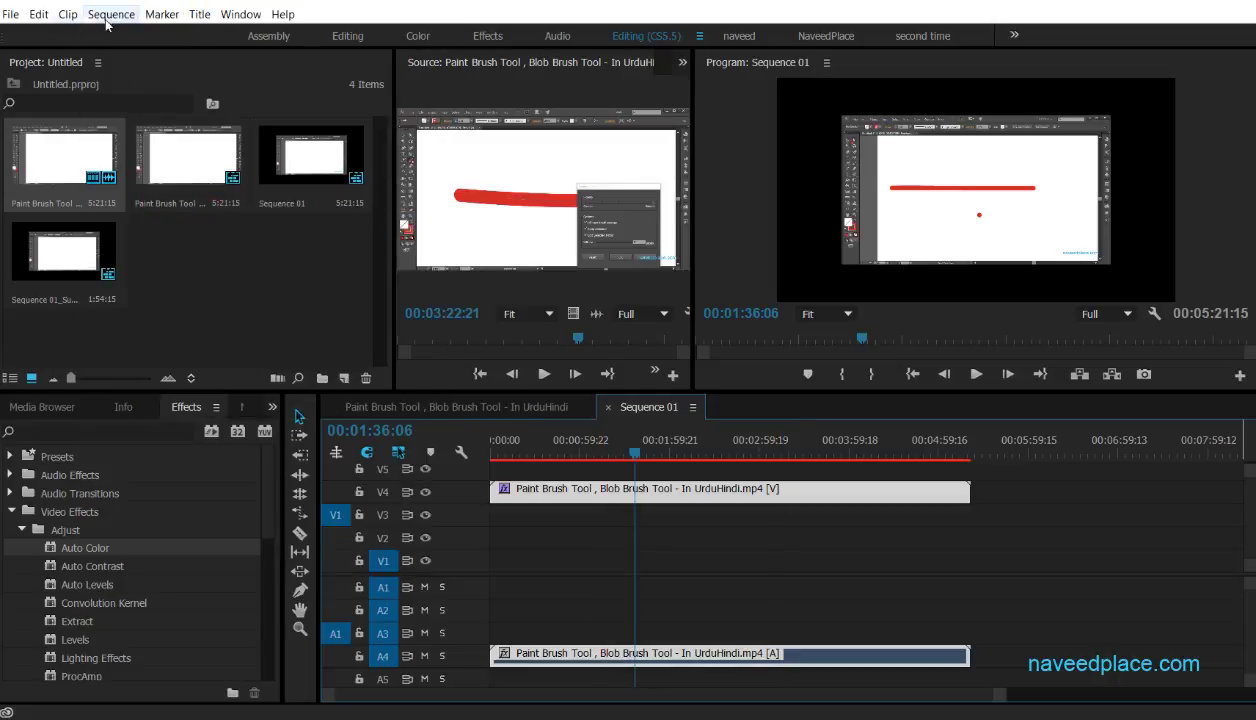
{"action": "key", "text": "ctrl+s"}
Step: Match the sequence frame at 00:01:36:06 in the Source monitor, and move the sequence playhead to 00:03:26:14
{"action": "left_click", "coordinate": [111, 14]}
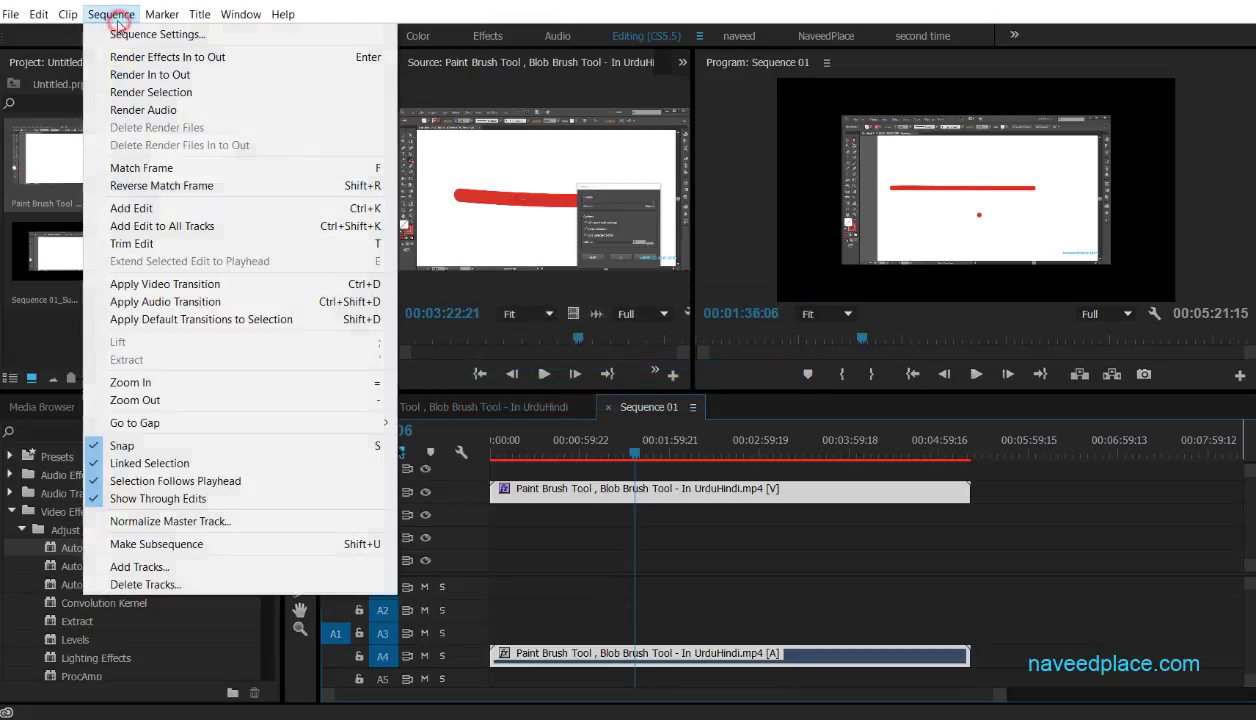
{"action": "left_click", "coordinate": [157, 170]}
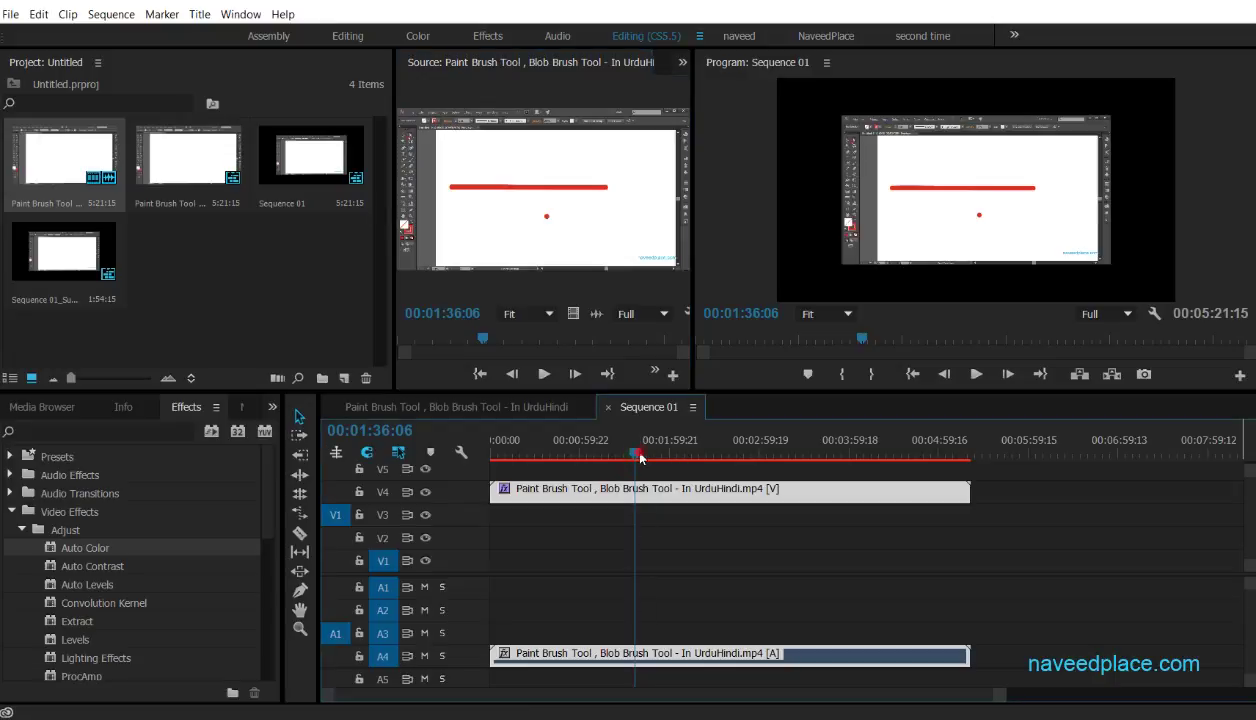
{"action": "left_click_drag", "start_coordinate": [640, 457], "coordinate": [800, 458]}
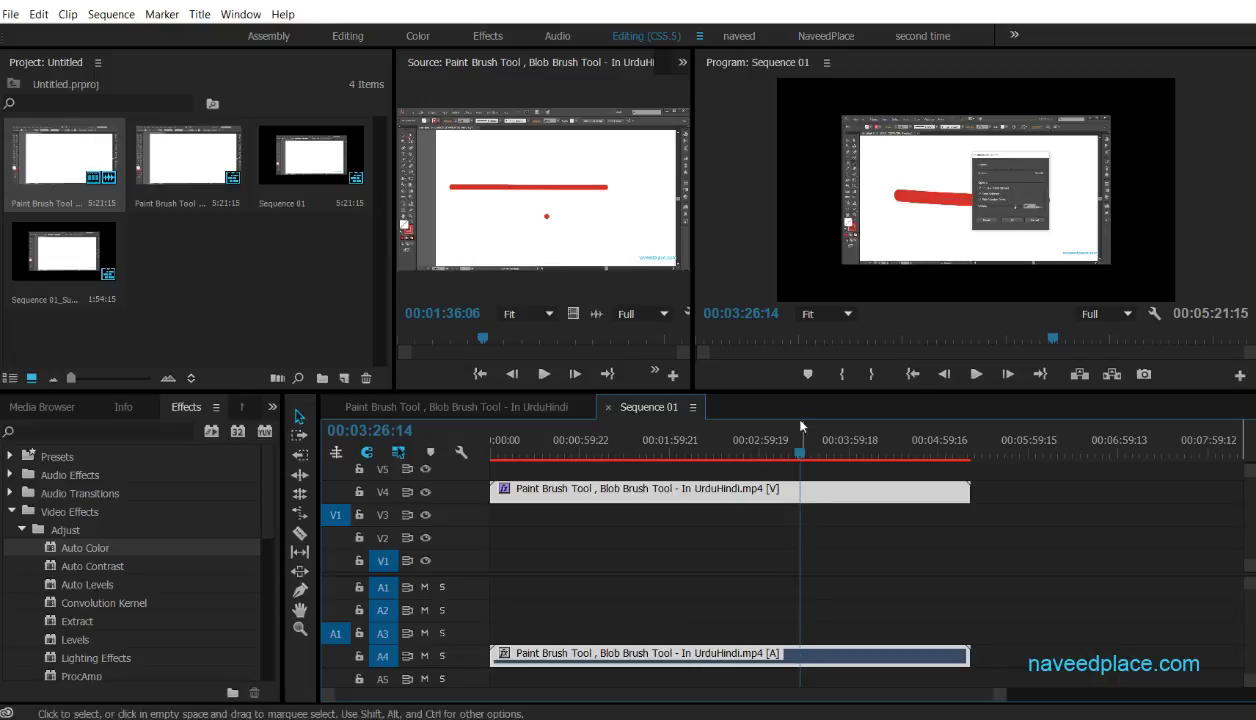
Step: Move the sequence playhead to 00:03:38:05 and match that frame in the Source monitor
{"action": "mouse_move", "coordinate": [838, 456]}
{"action": "left_mouse_down"}
{"action": "mouse_move", "coordinate": [816, 452]}
{"action": "mouse_move", "coordinate": [880, 452]}
{"action": "mouse_move", "coordinate": [594, 452]}
{"action": "mouse_move", "coordinate": [819, 460]}
{"action": "left_mouse_up"}
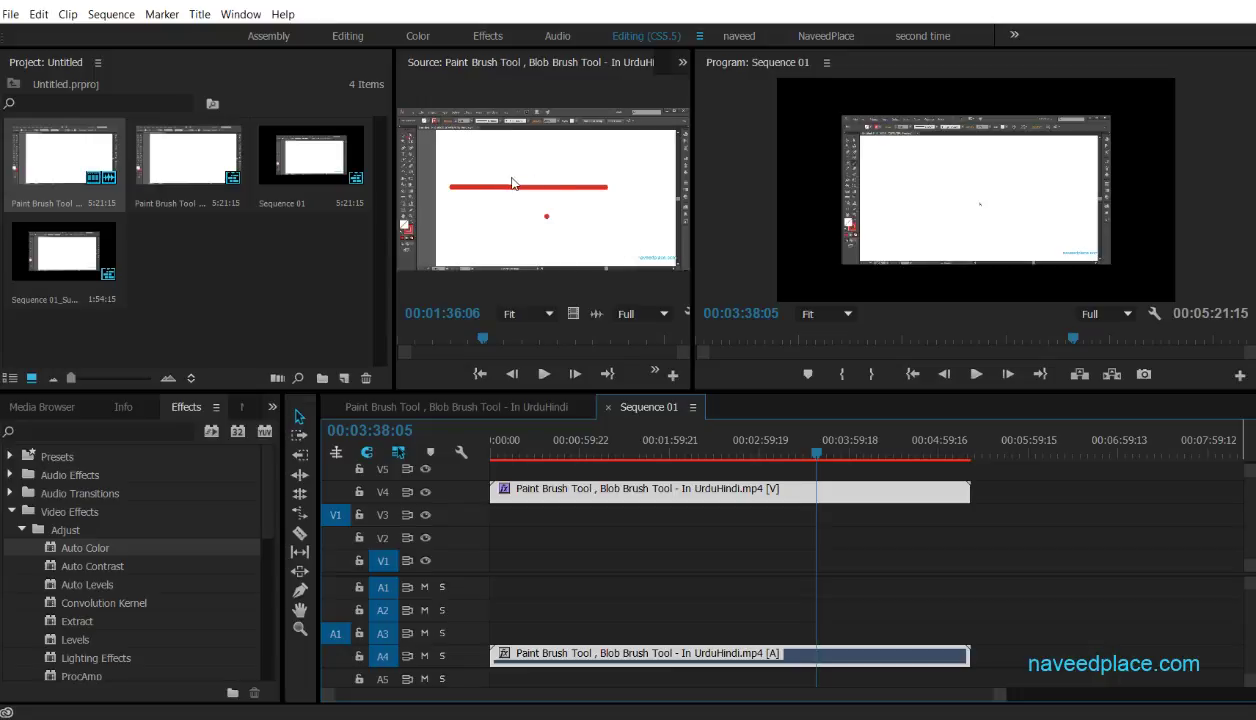
{"action": "left_click", "coordinate": [111, 15]}
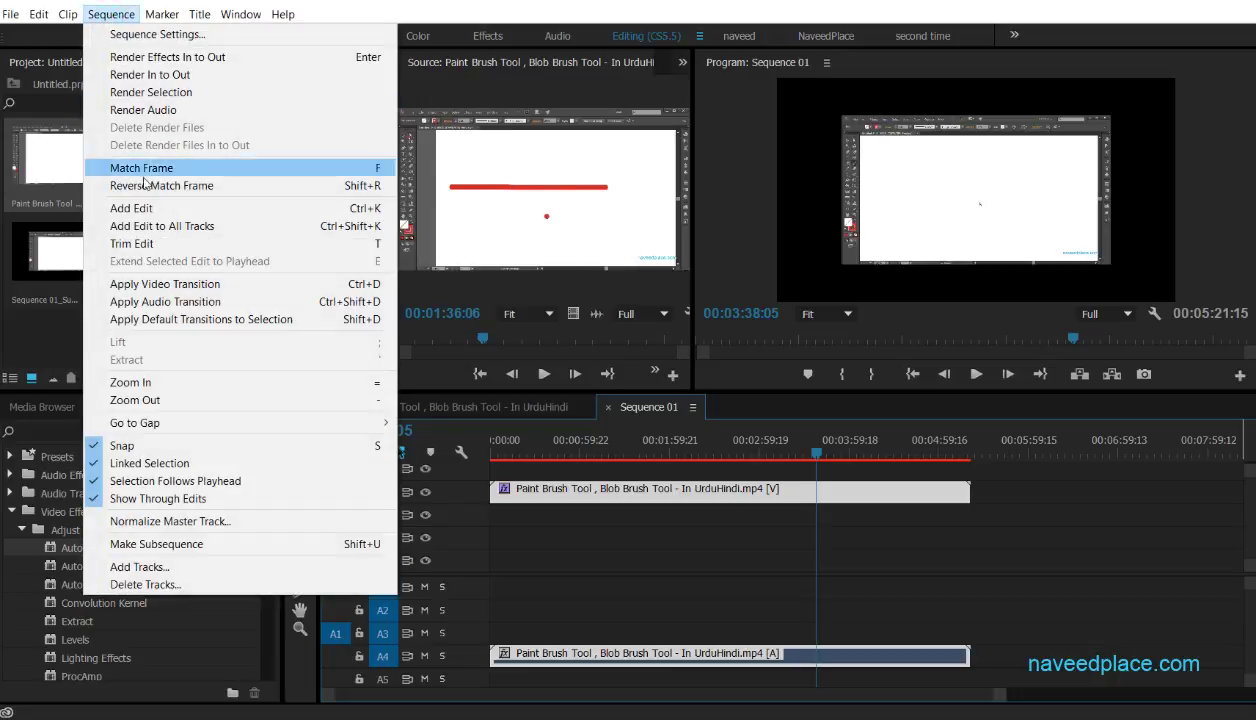
{"action": "left_click", "coordinate": [175, 170]}
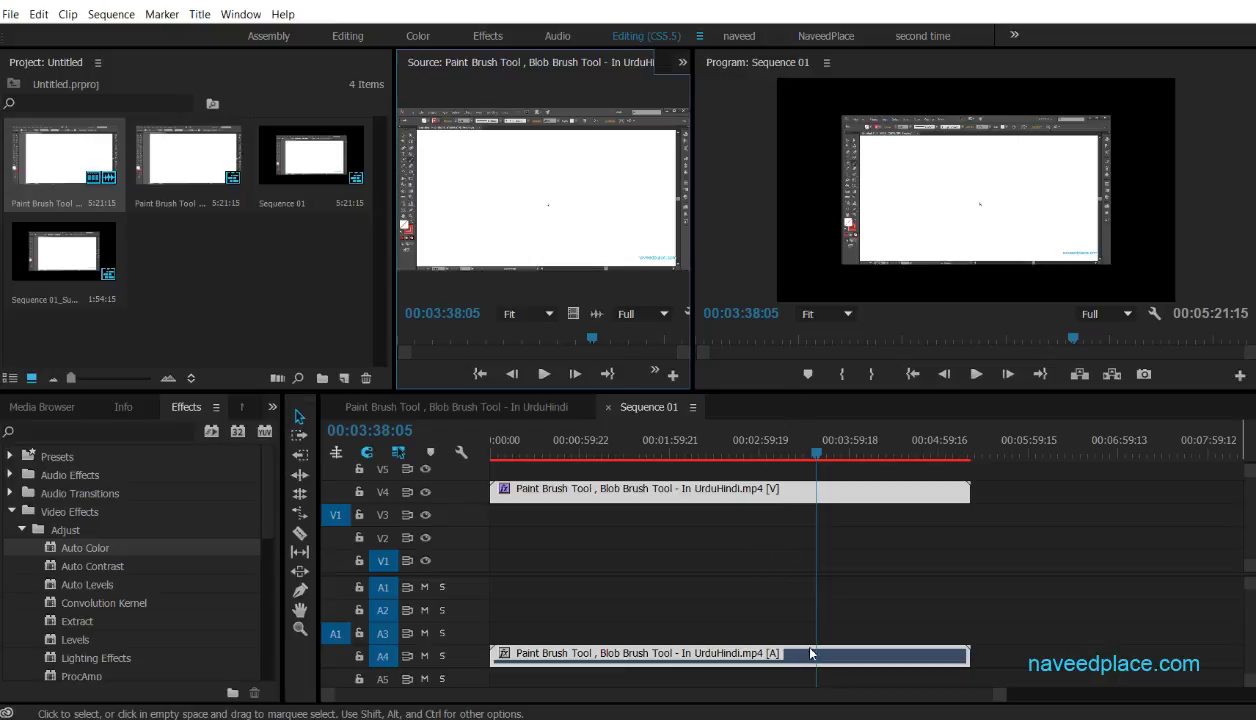
Step: Activate the Sequence 01 timeline and run Reverse Match Frame for the frame shown in the Source monitor
{"action": "left_click", "coordinate": [111, 14]}
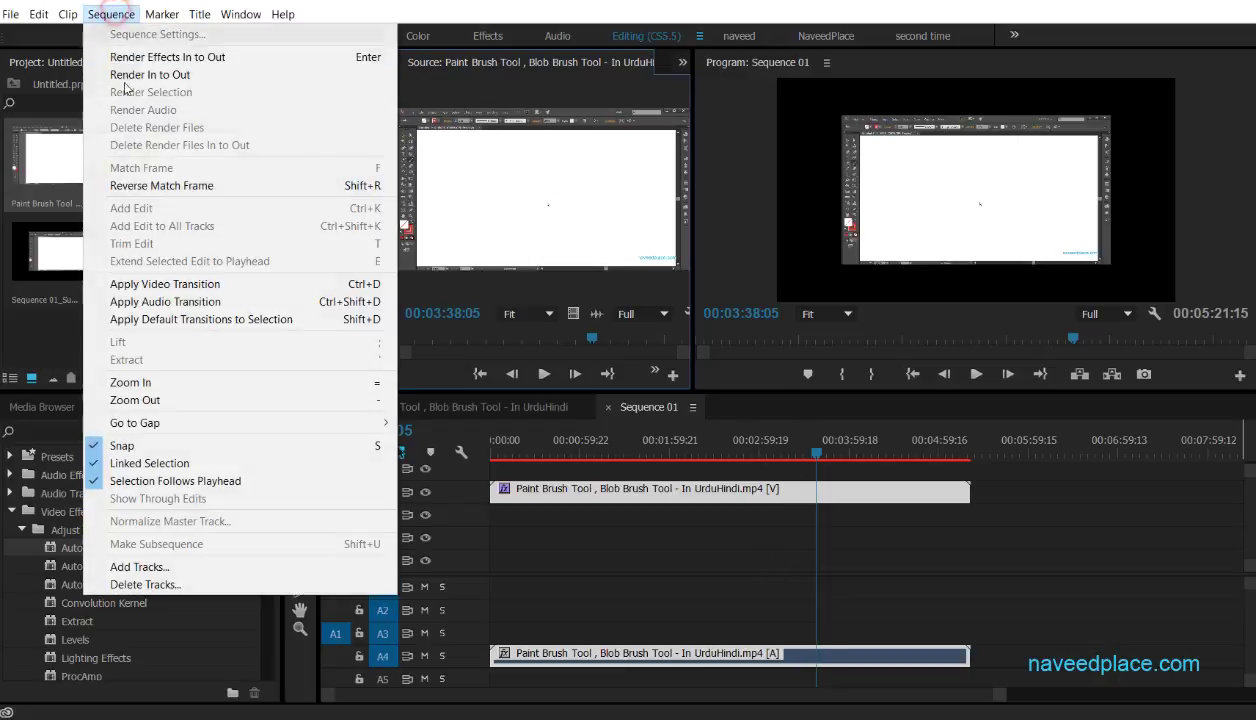
{"action": "left_click", "coordinate": [784, 478]}
{"action": "left_click", "coordinate": [120, 14]}
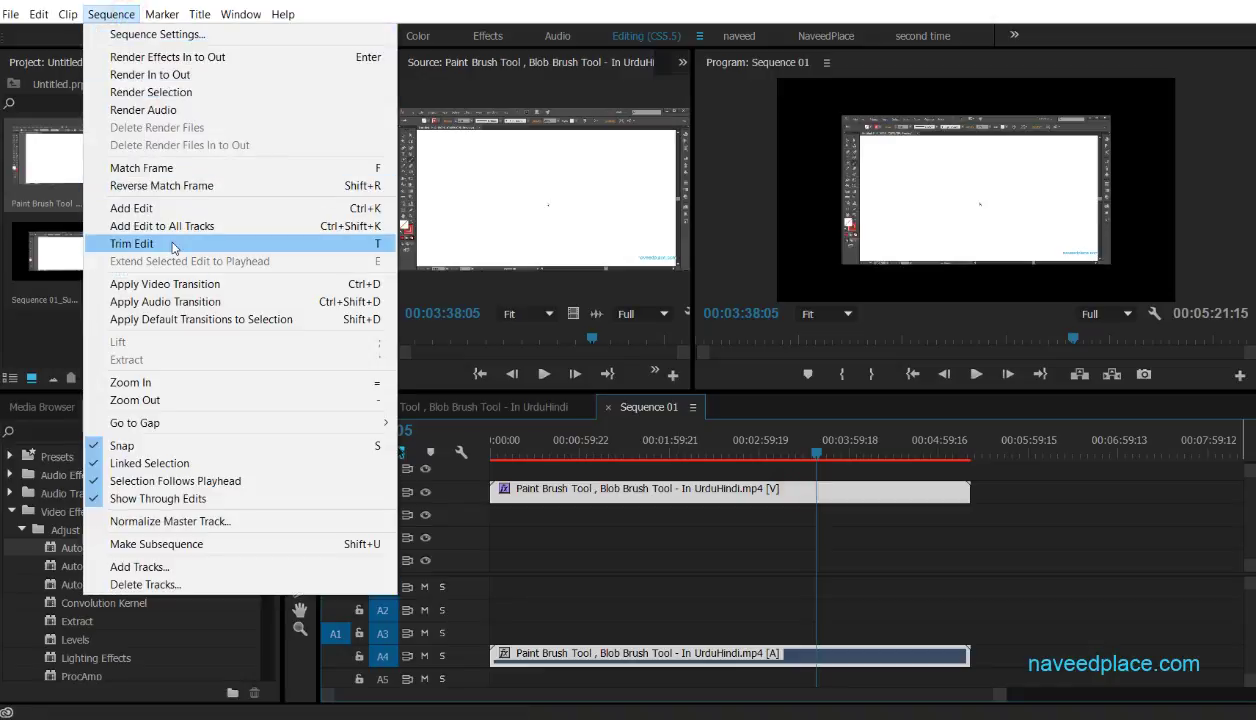
{"action": "left_click", "coordinate": [147, 190]}
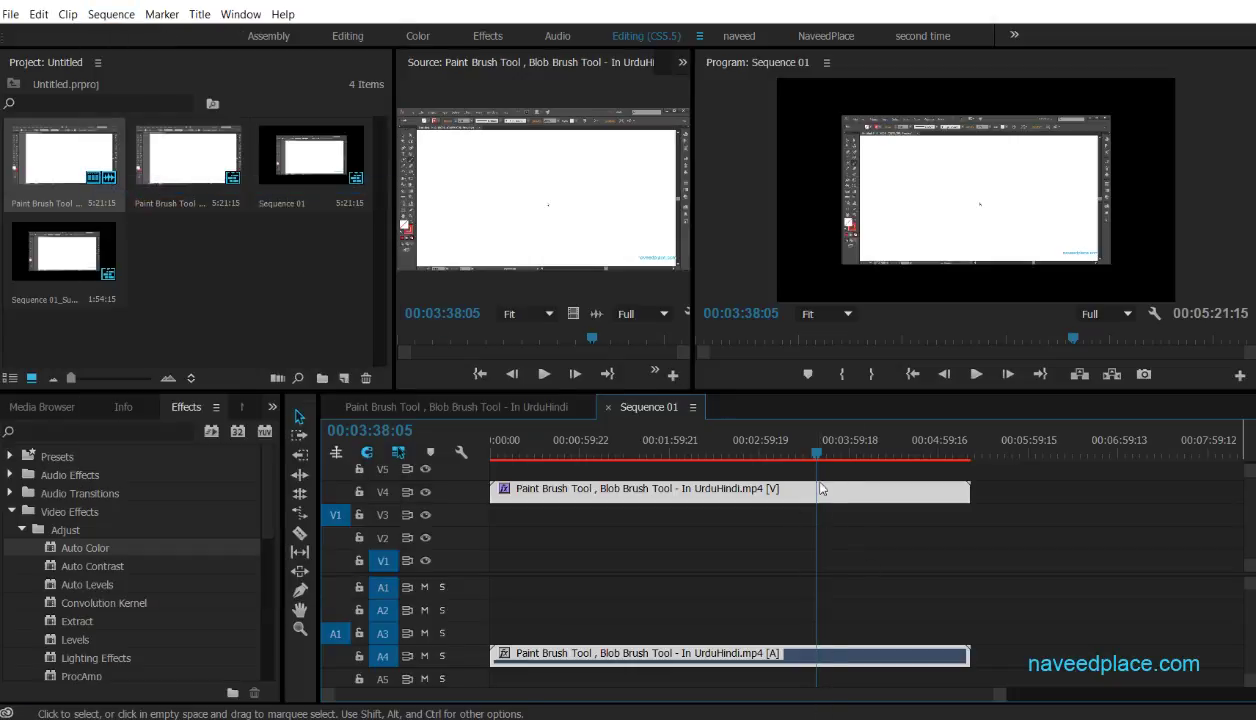
Step: Use Reverse Match Frame to return the sequence playhead to the source frame, first from 00:01:00:16 and again from 00:00:57:00
{"action": "left_click_drag", "start_coordinate": [800, 455], "coordinate": [581, 457]}
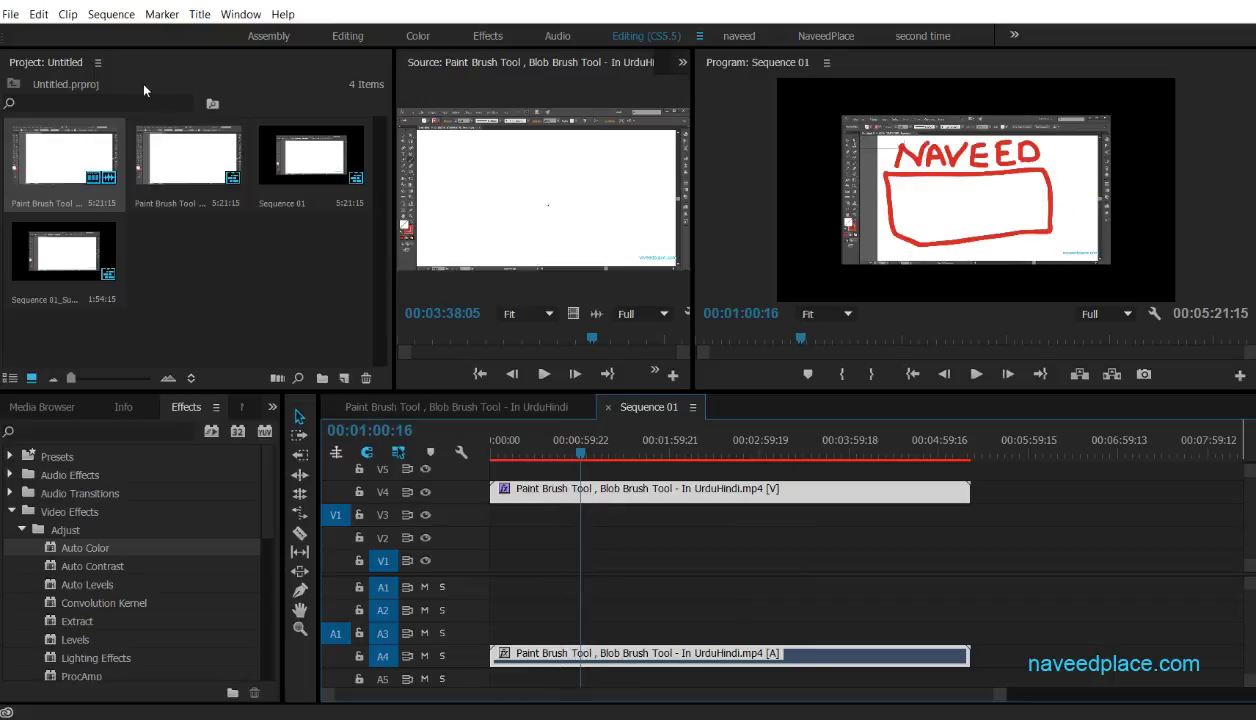
{"action": "left_click", "coordinate": [111, 14]}
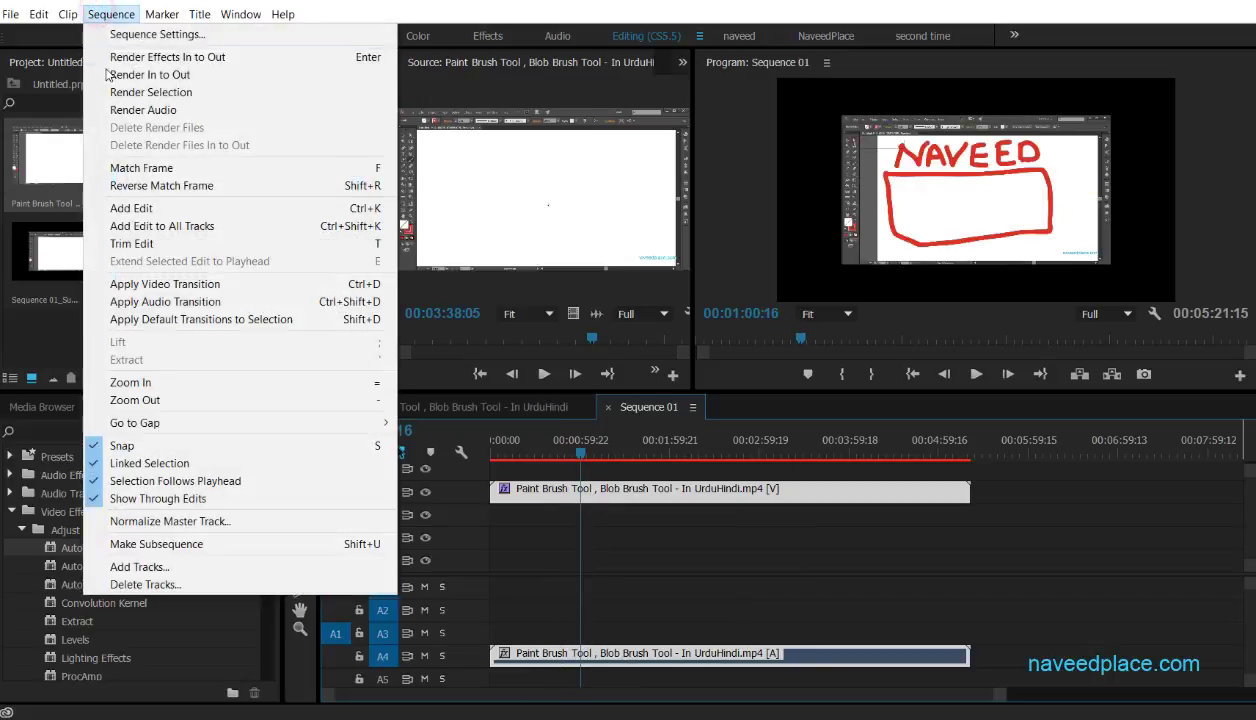
{"action": "left_click", "coordinate": [139, 190]}
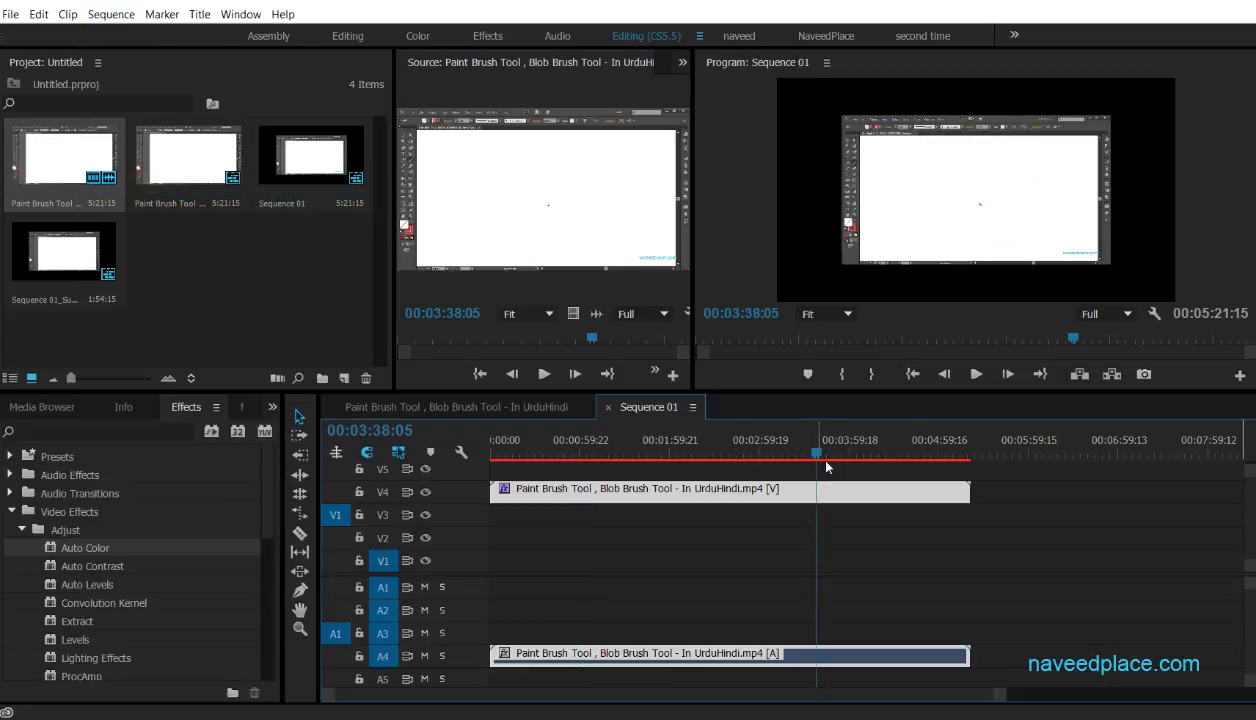
{"action": "left_click_drag", "start_coordinate": [803, 454], "coordinate": [574, 462]}
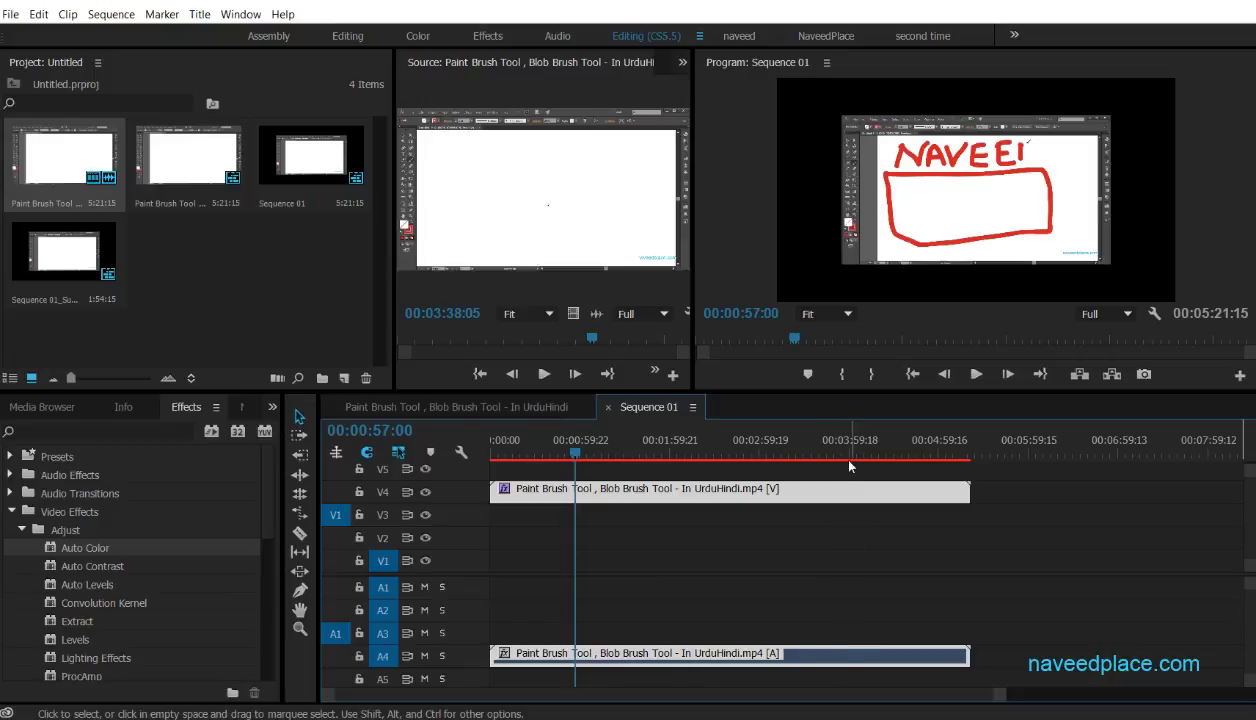
{"action": "left_click", "coordinate": [111, 16]}
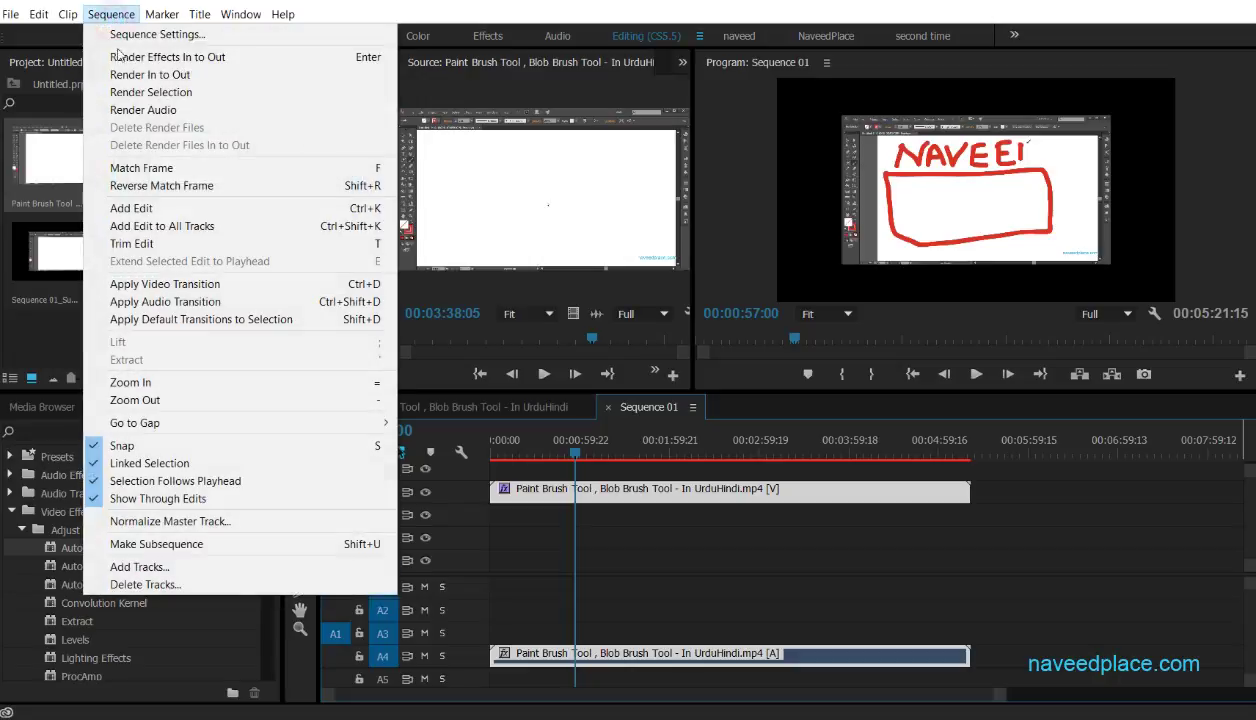
{"action": "left_click", "coordinate": [153, 192]}
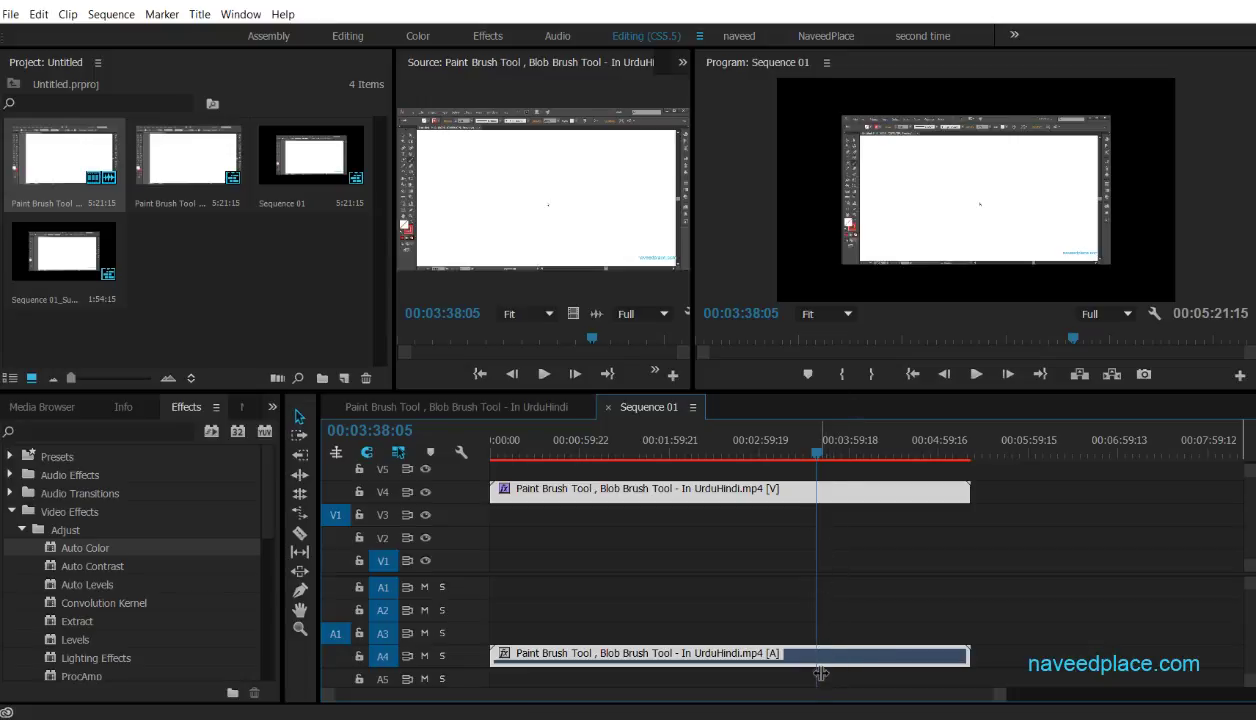
Step: Try to add an edit to the clip at 00:03:38:05 and at 00:01:00:02
{"action": "left_click", "coordinate": [114, 21]}
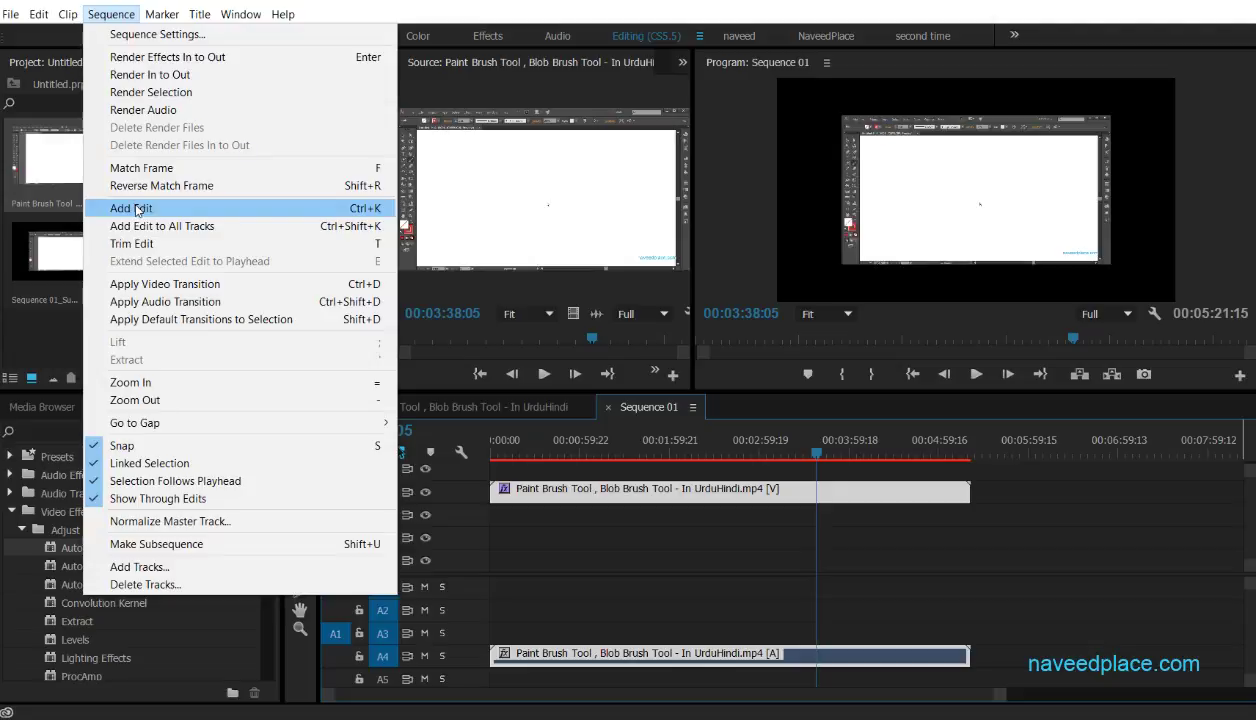
{"action": "left_click", "coordinate": [136, 210]}
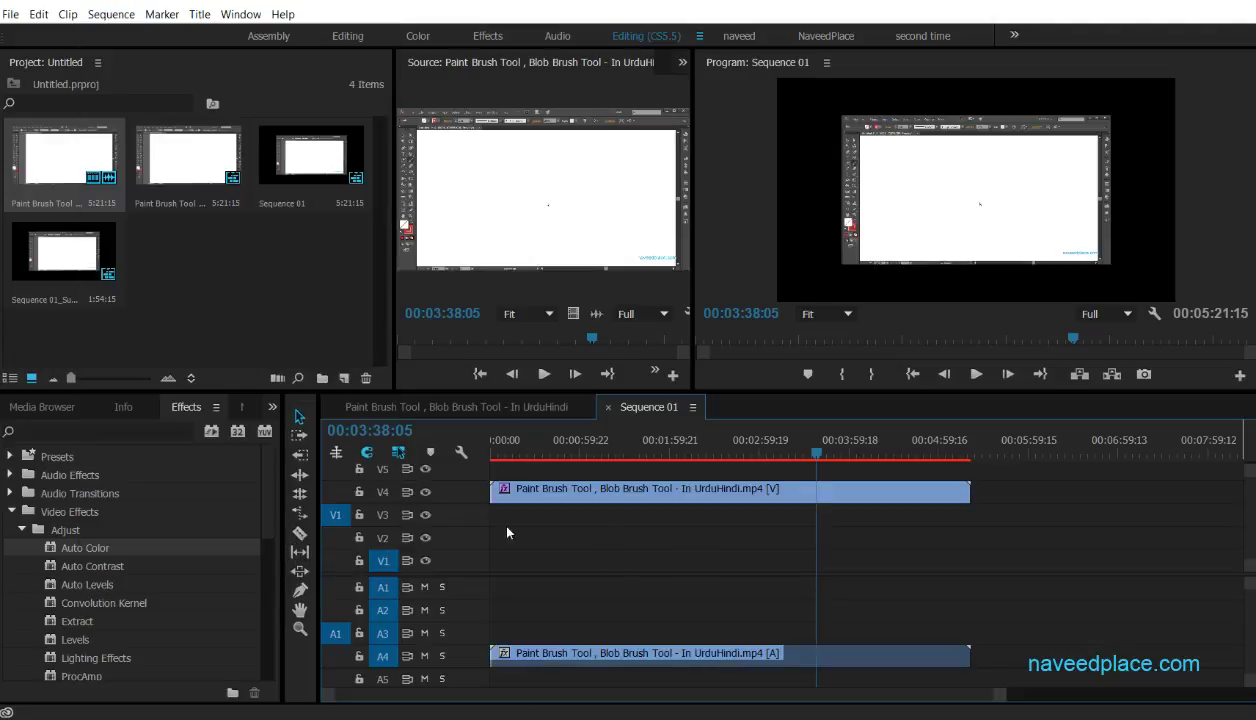
{"action": "left_click", "coordinate": [580, 447]}
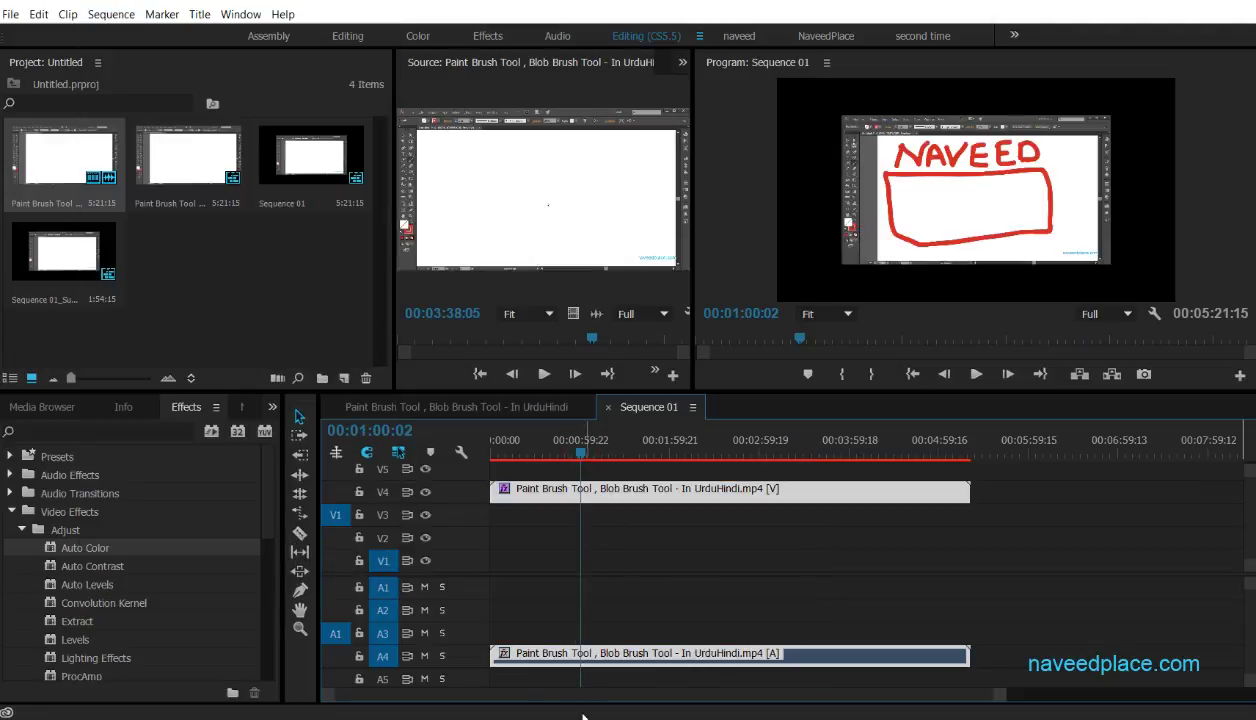
{"action": "left_click", "coordinate": [111, 14]}
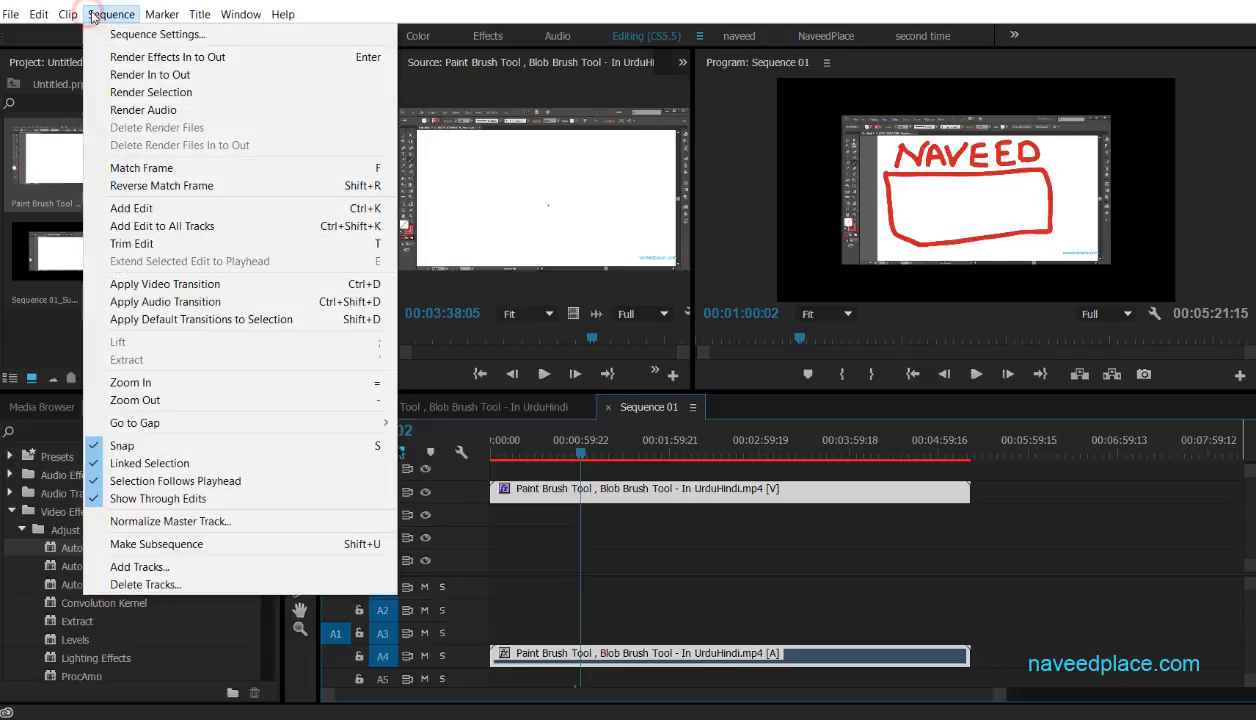
{"action": "left_click", "coordinate": [113, 207]}
{"action": "left_click", "coordinate": [709, 580]}
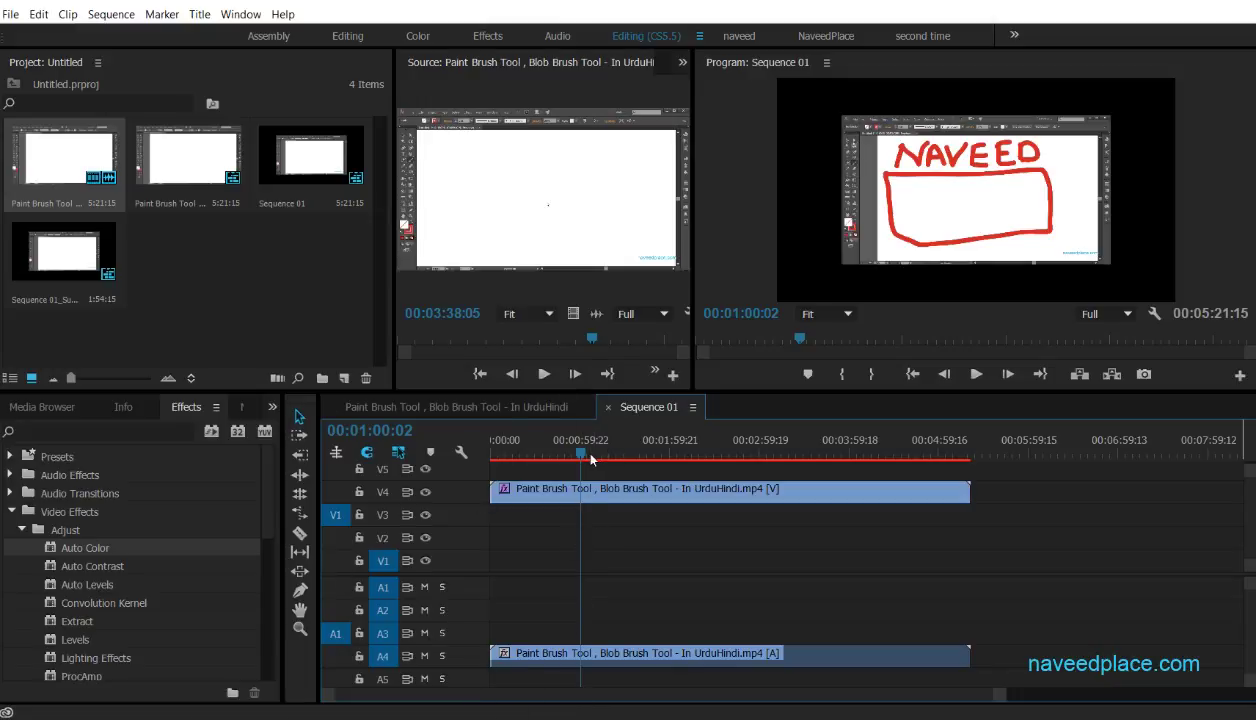
Step: Split the V4 clip at two points with the Razor tool and spread the pieces apart with gaps between them
{"action": "left_click_drag", "start_coordinate": [580, 448], "coordinate": [549, 448]}
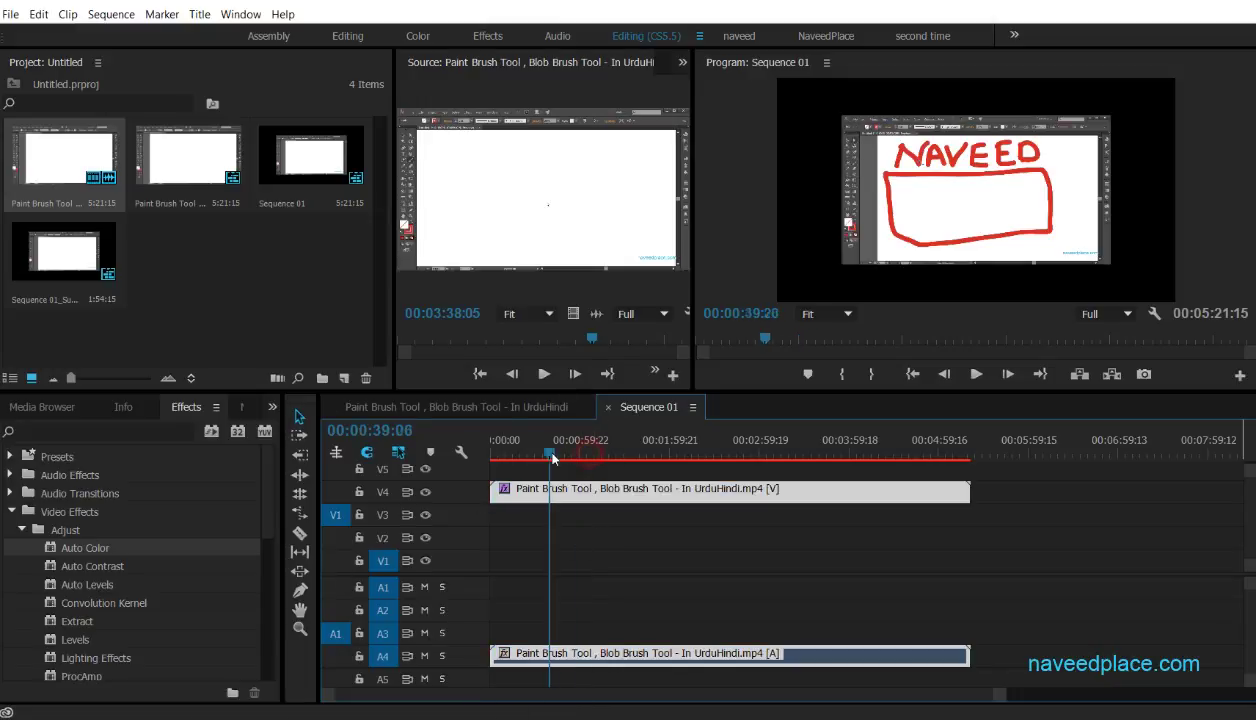
{"action": "left_click", "coordinate": [300, 537]}
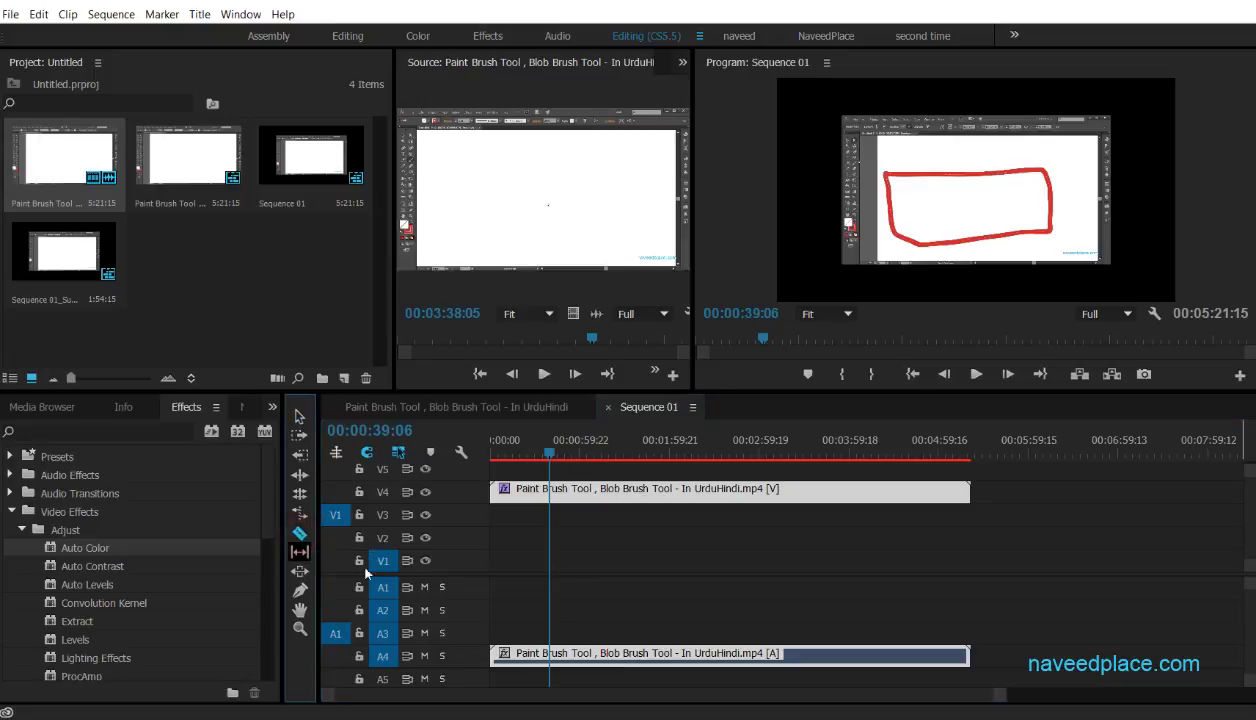
{"action": "left_click", "coordinate": [629, 490]}
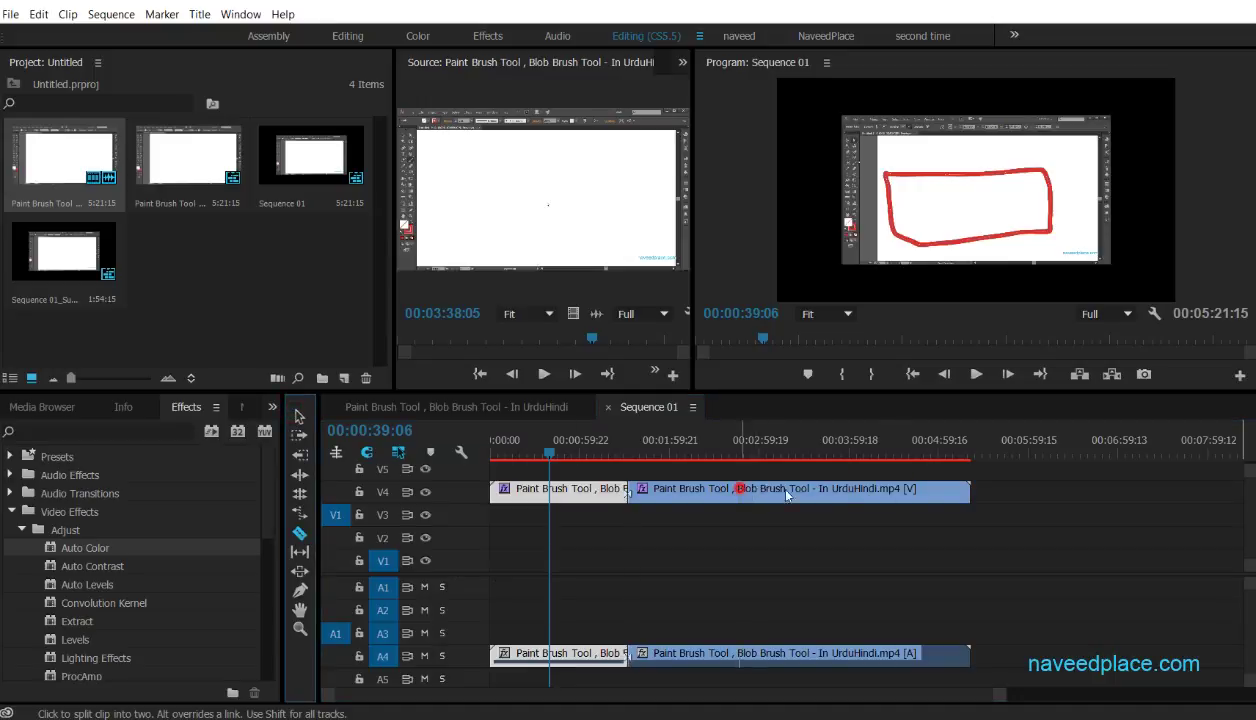
{"action": "left_click", "coordinate": [740, 489]}
{"action": "left_click", "coordinate": [299, 418]}
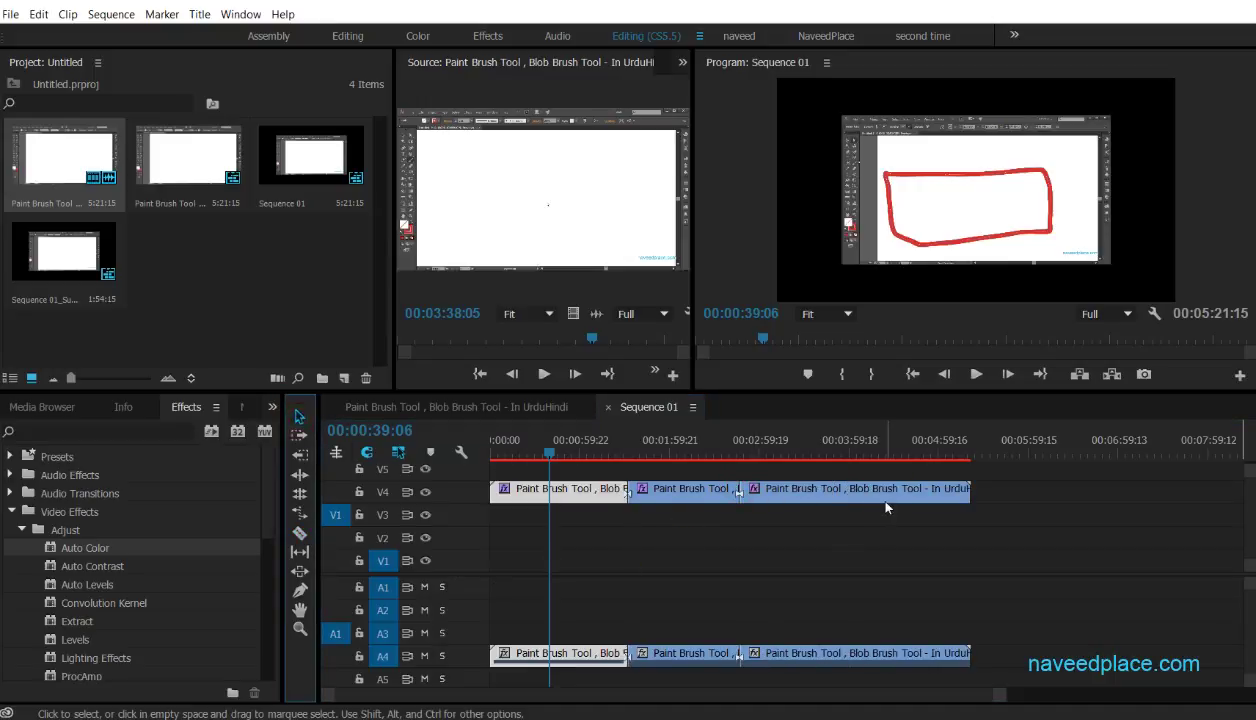
{"action": "left_click_drag", "start_coordinate": [868, 492], "coordinate": [956, 492]}
{"action": "left_click_drag", "start_coordinate": [681, 490], "coordinate": [742, 512]}
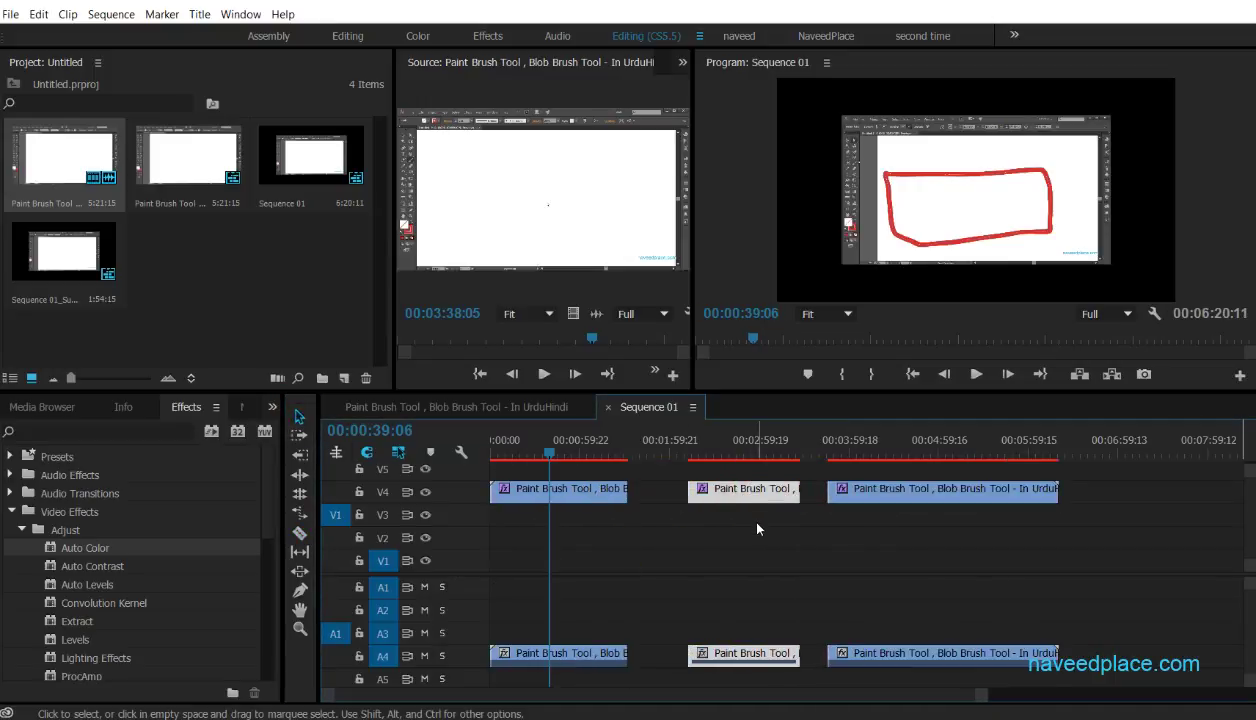
Step: Undo both piece moves and both razor cuts on the clip
{"action": "key", "text": "ctrl+z"}
{"action": "key", "text": "ctrl+z"}
{"action": "key", "text": "ctrl+z"}
{"action": "key", "text": "ctrl+z"}
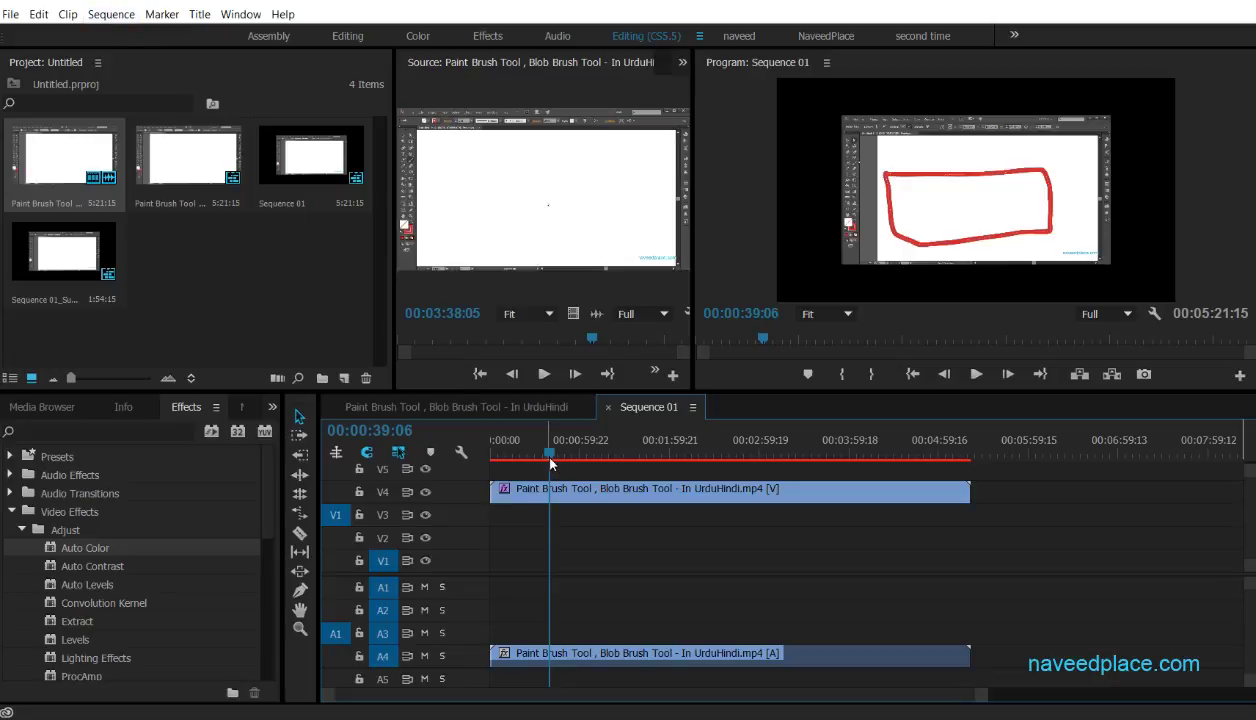
Step: Add an edit to the clip at 00:01:11:03 and shift its second part later in the sequence
{"action": "left_click_drag", "start_coordinate": [550, 463], "coordinate": [597, 460]}
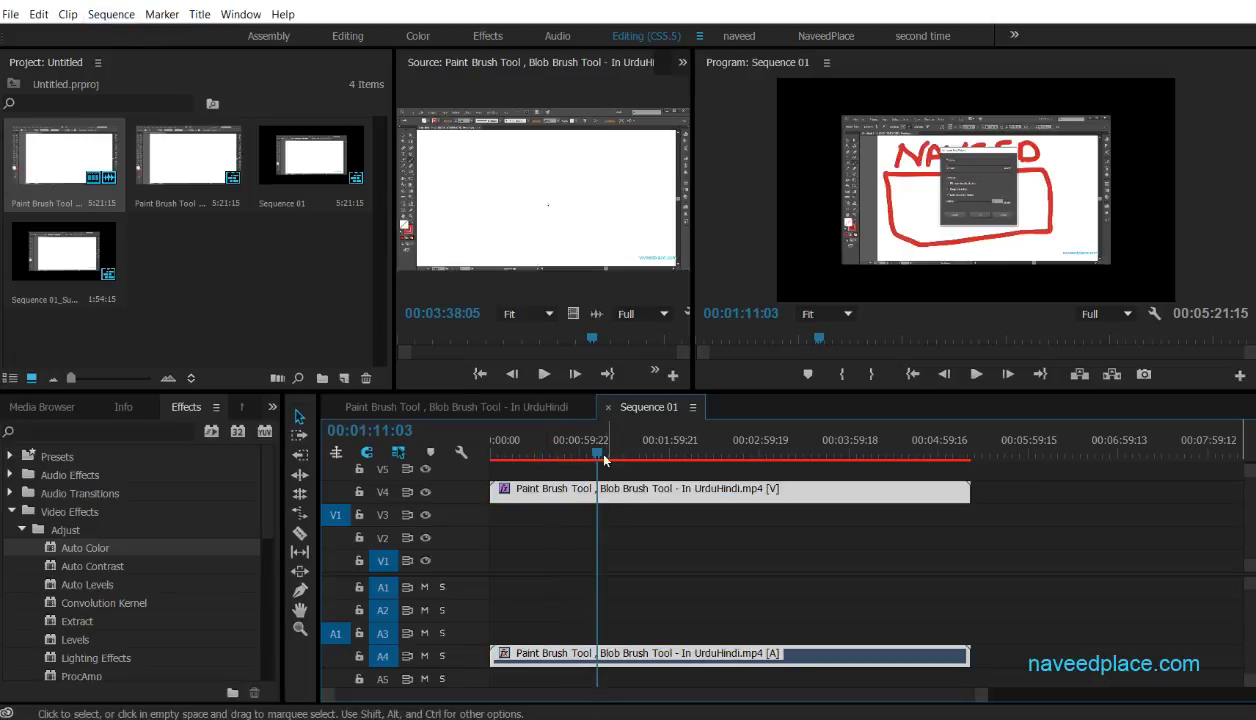
{"action": "left_click", "coordinate": [111, 14]}
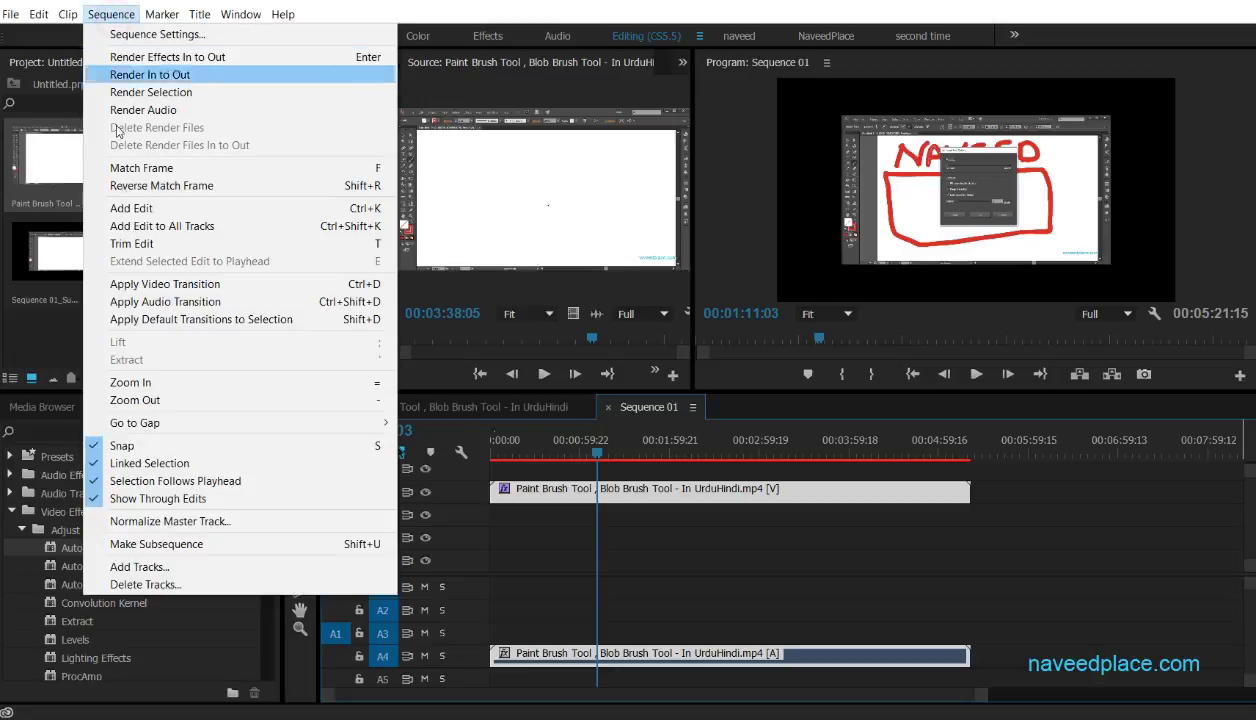
{"action": "left_click", "coordinate": [206, 208]}
{"action": "left_click_drag", "start_coordinate": [655, 490], "coordinate": [776, 496]}
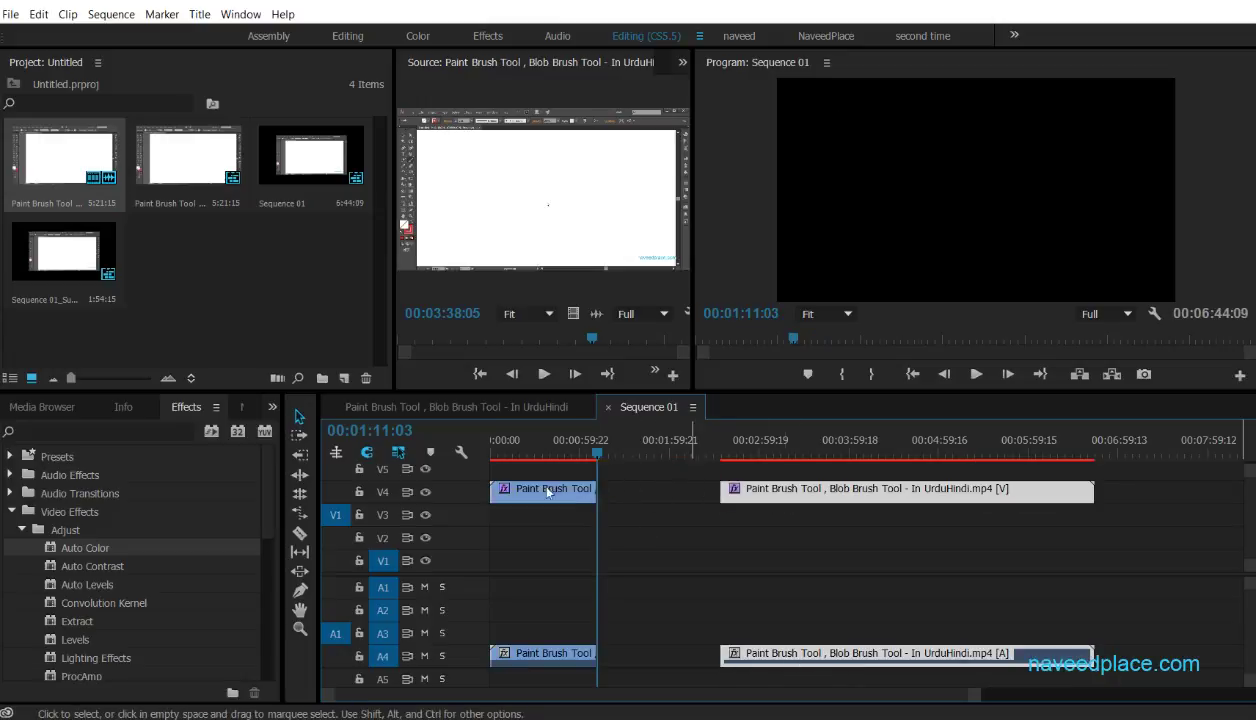
Step: Undo the shift of the clip's second part and the added edit
{"action": "key", "text": "ctrl+z"}
{"action": "key", "text": "ctrl+z"}
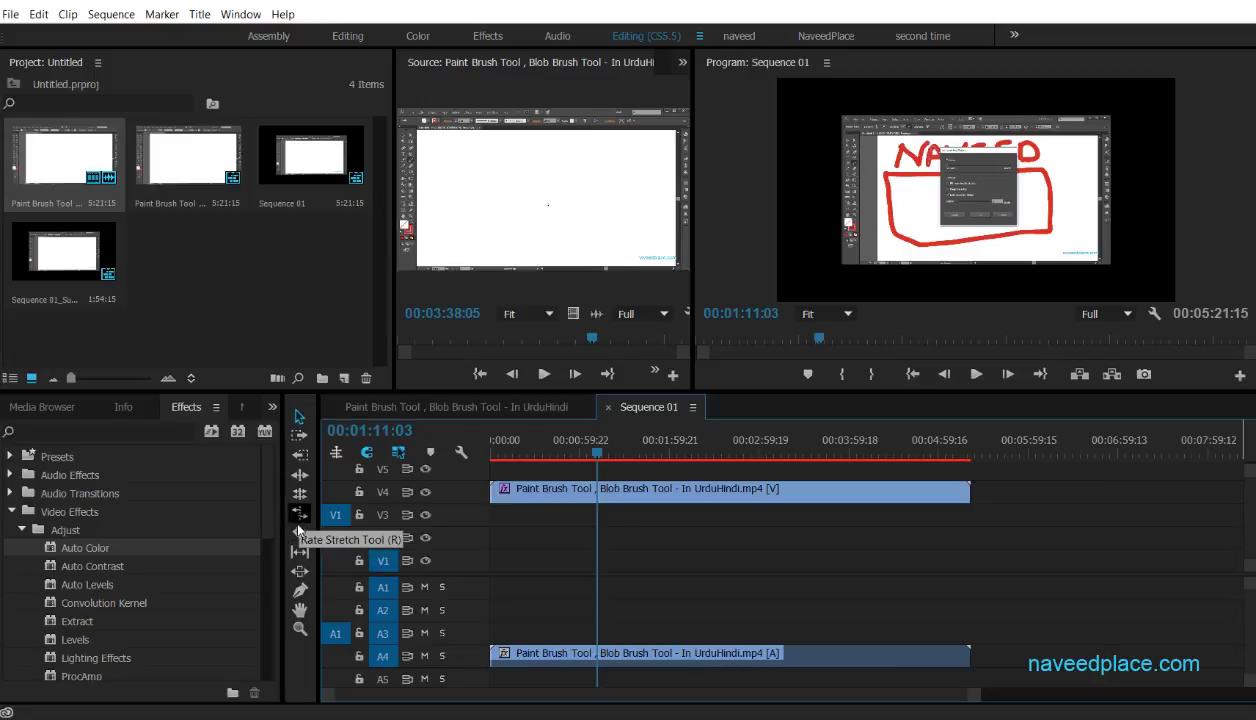
{"action": "left_click", "coordinate": [100, 14]}
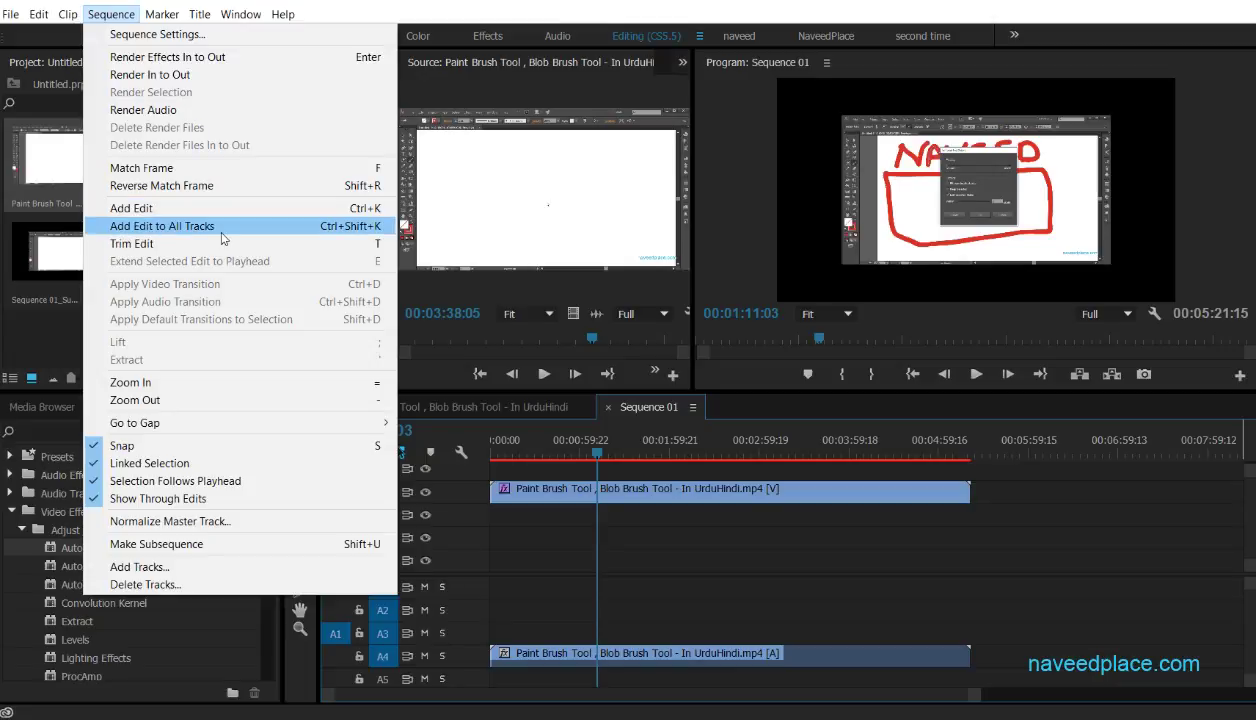
{"action": "left_click", "coordinate": [768, 562]}
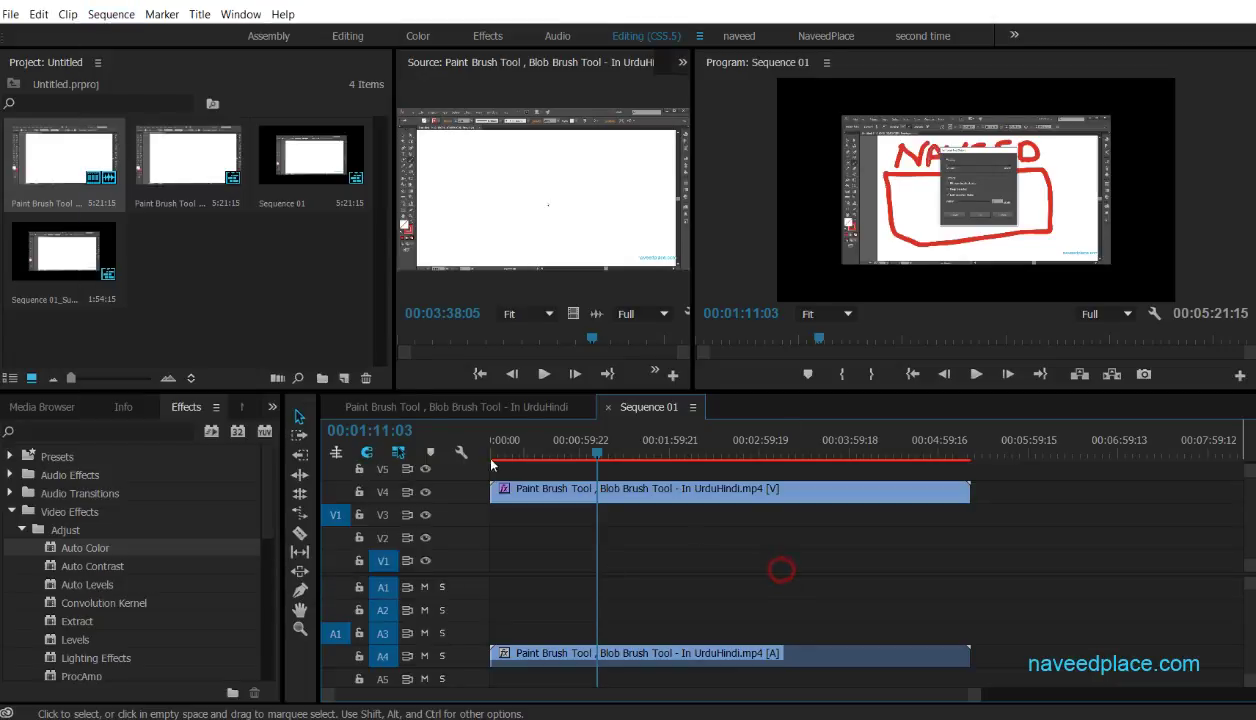
Step: Turn off Linked Selection and open the video clip on track V4 in the Source monitor without its audio
{"action": "left_click", "coordinate": [399, 453]}
{"action": "left_click", "coordinate": [670, 490]}
{"action": "left_click", "coordinate": [775, 603]}
{"action": "left_click", "coordinate": [686, 488]}
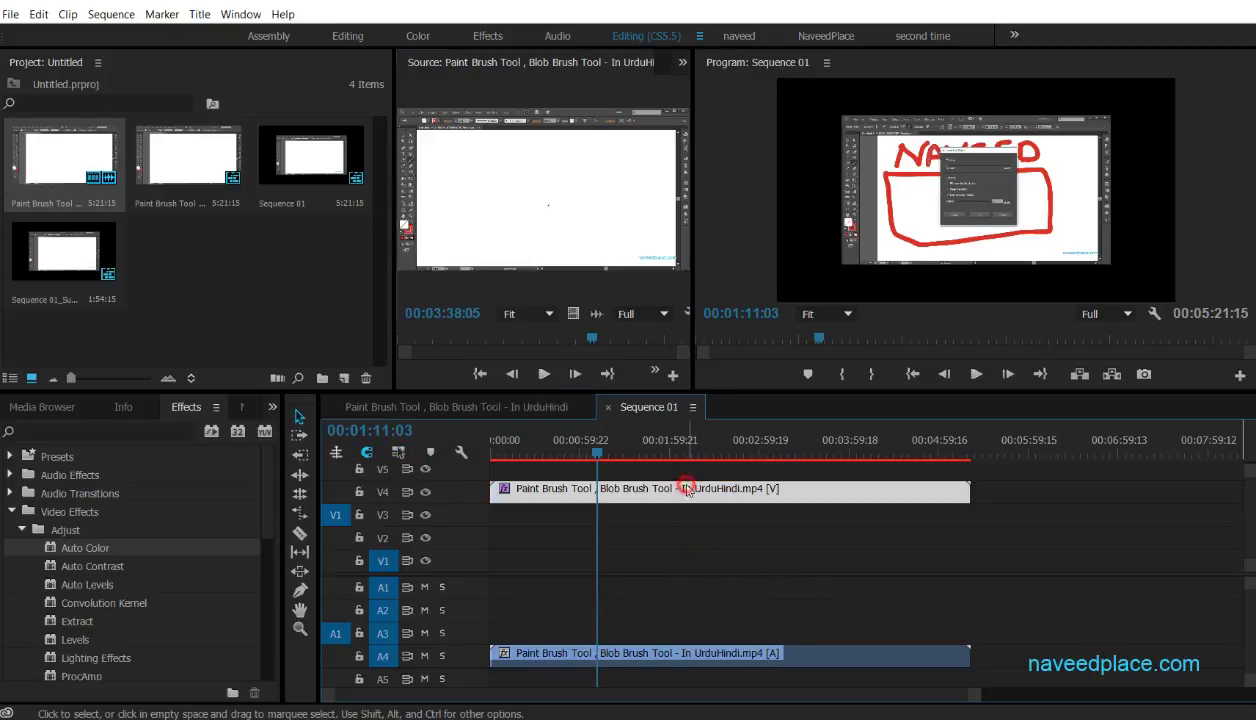
{"action": "left_click", "coordinate": [710, 548]}
{"action": "left_click", "coordinate": [708, 489]}
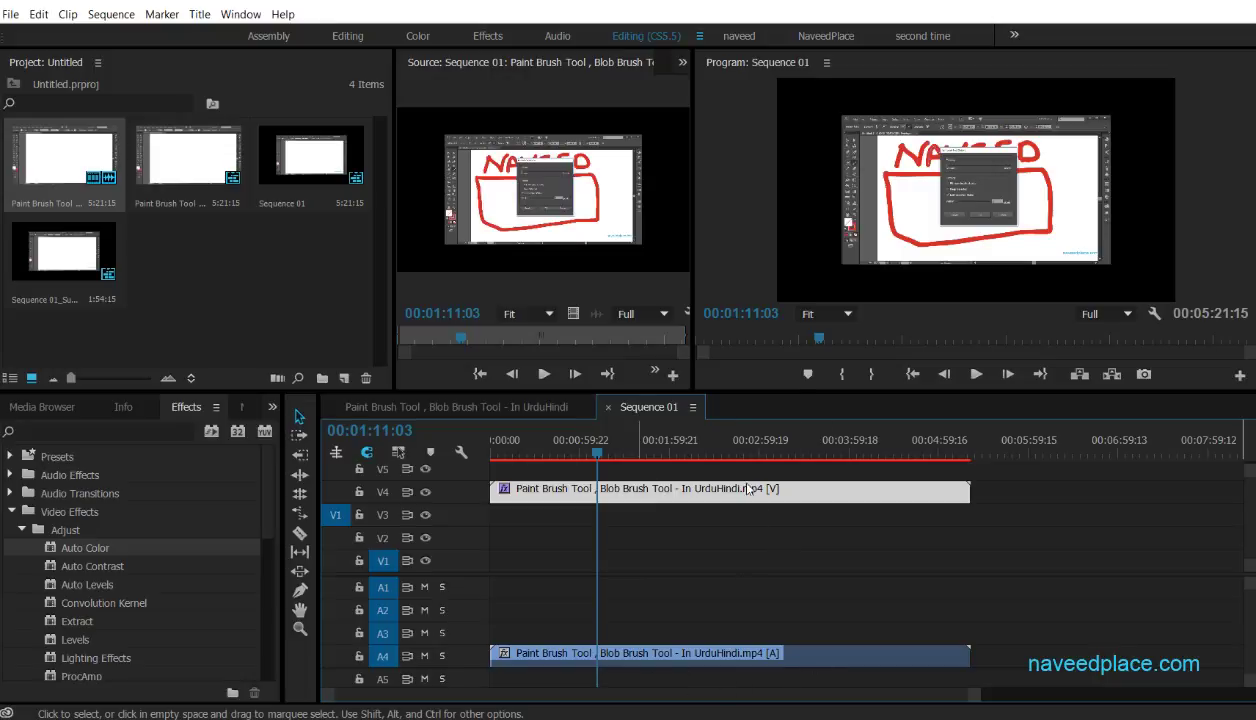
Step: Save the project and add an edit to all tracks at 00:01:11:03
{"action": "key", "text": "ctrl+s"}
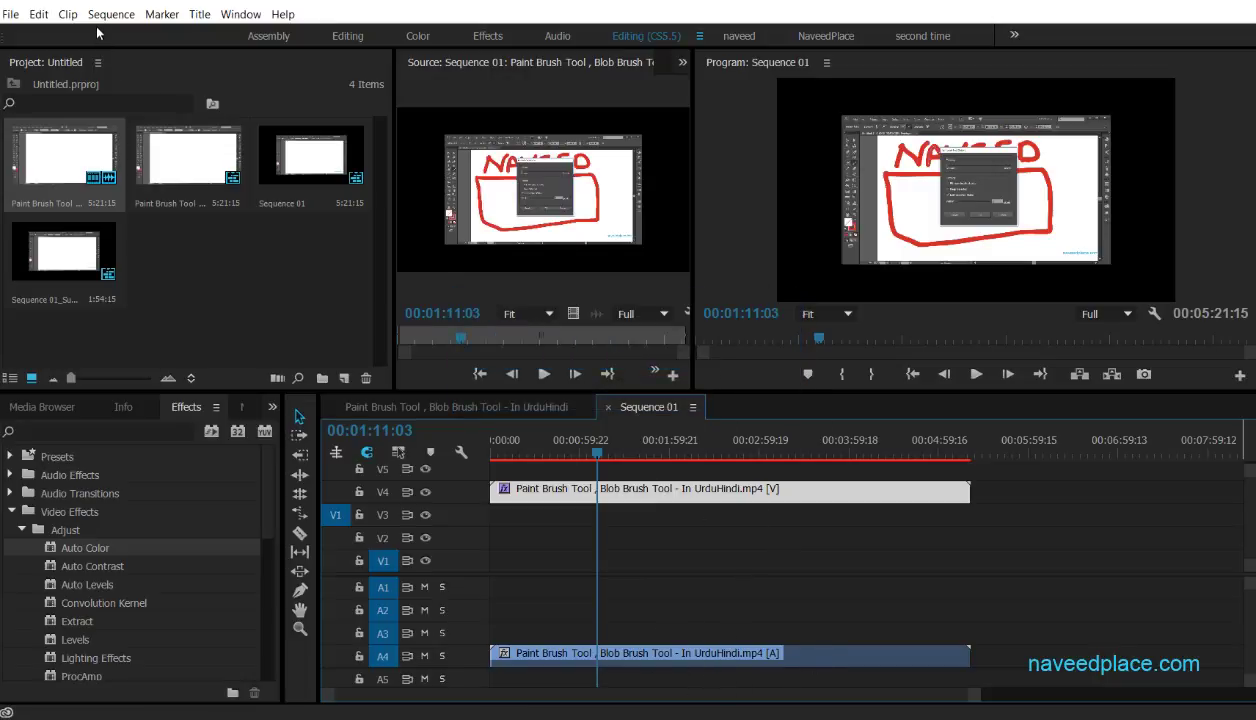
{"action": "left_click", "coordinate": [111, 14]}
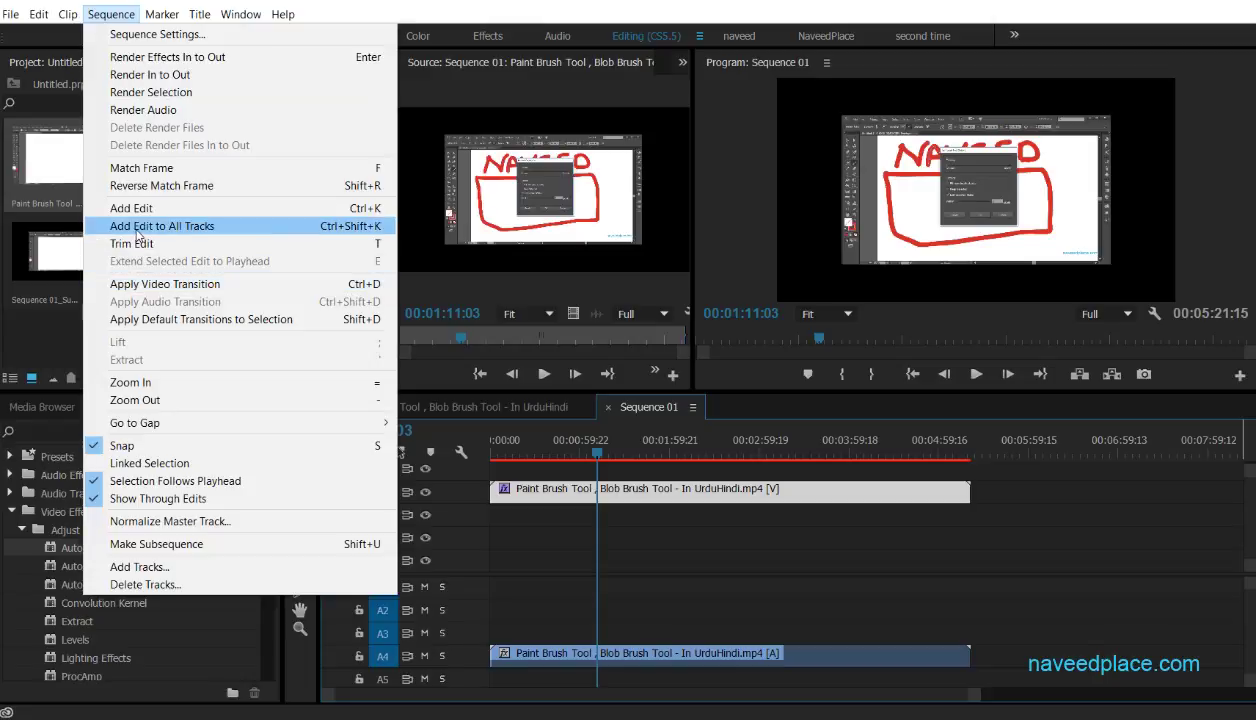
{"action": "left_click", "coordinate": [215, 231]}
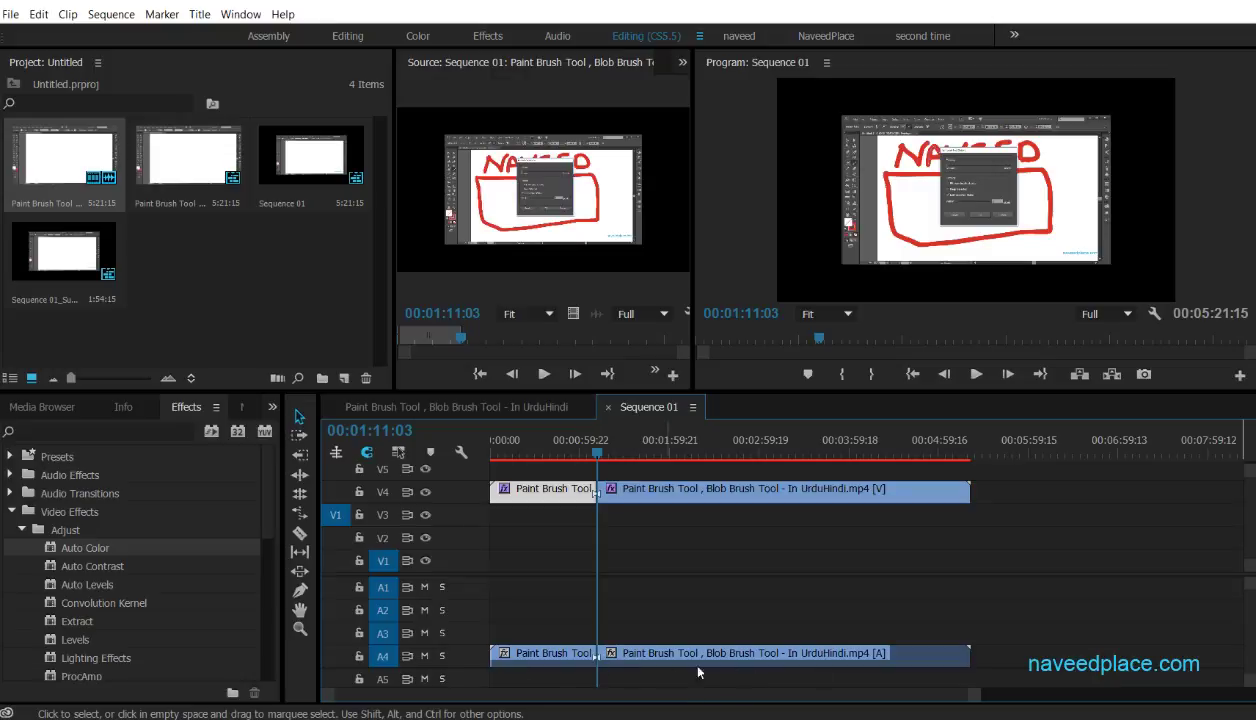
{"action": "left_click", "coordinate": [111, 14]}
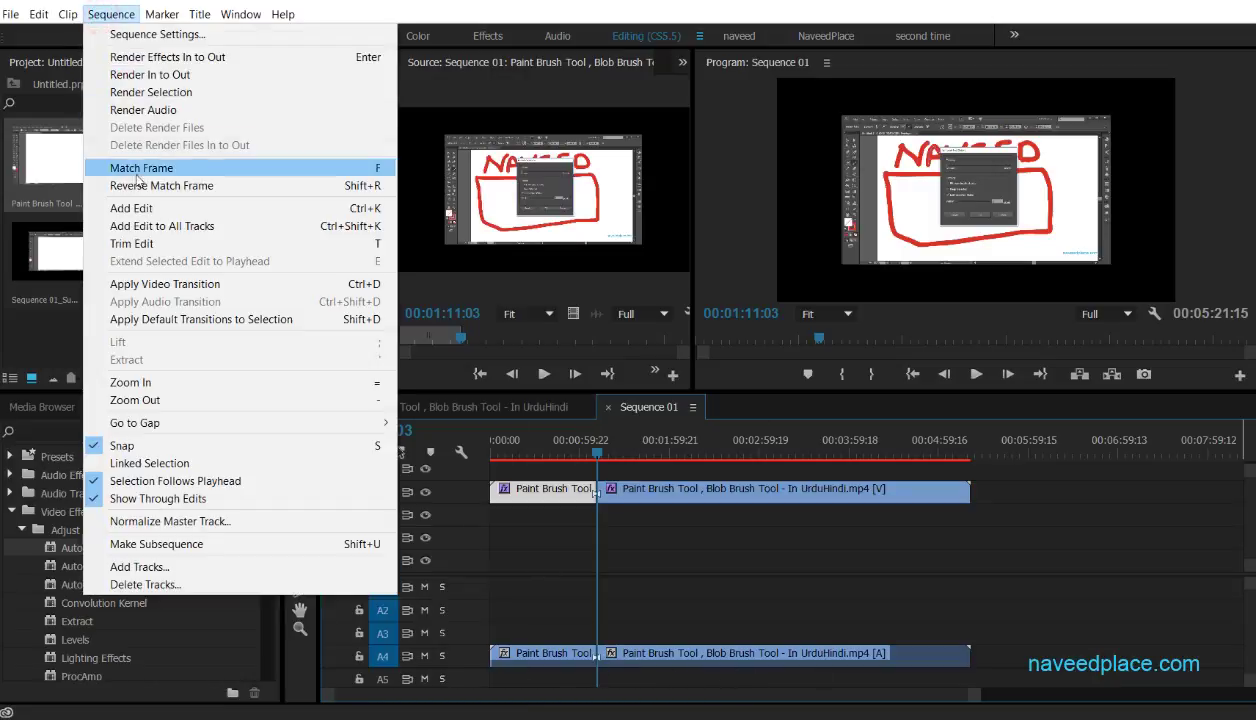
Step: Open the edit point at 00:01:11:03 for trimming with Trim Edit
{"action": "left_click", "coordinate": [927, 540]}
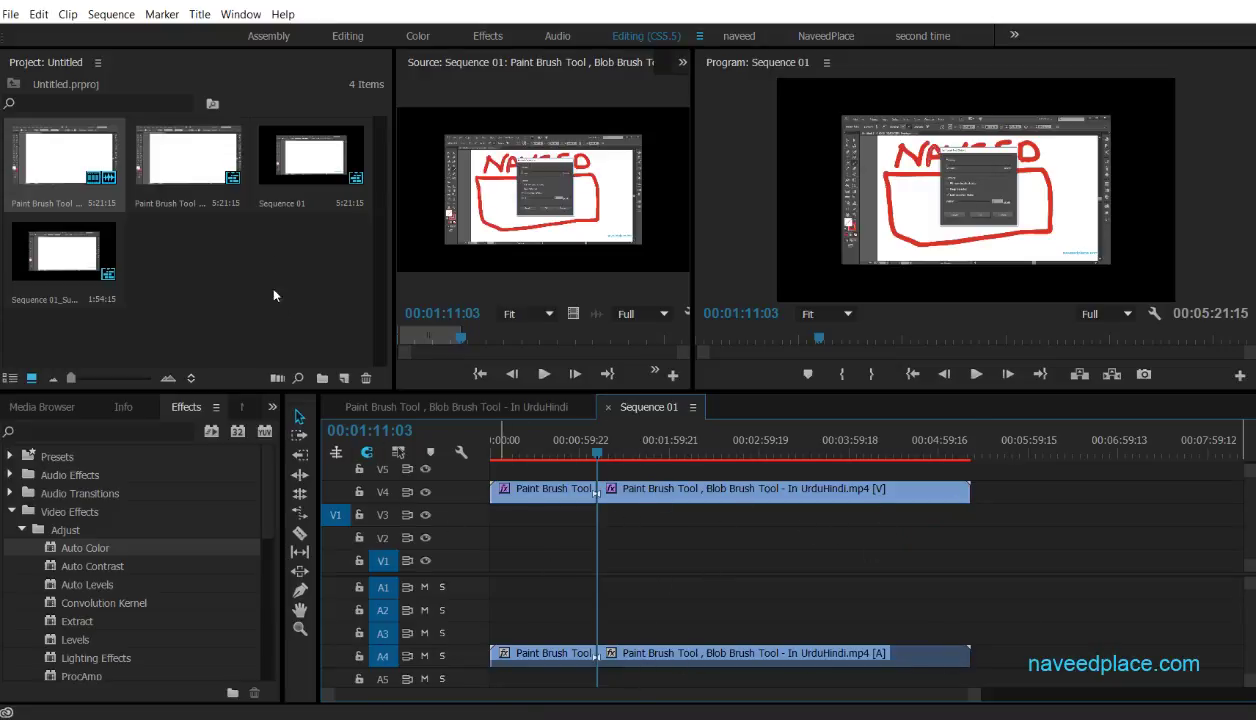
{"action": "left_click", "coordinate": [111, 14]}
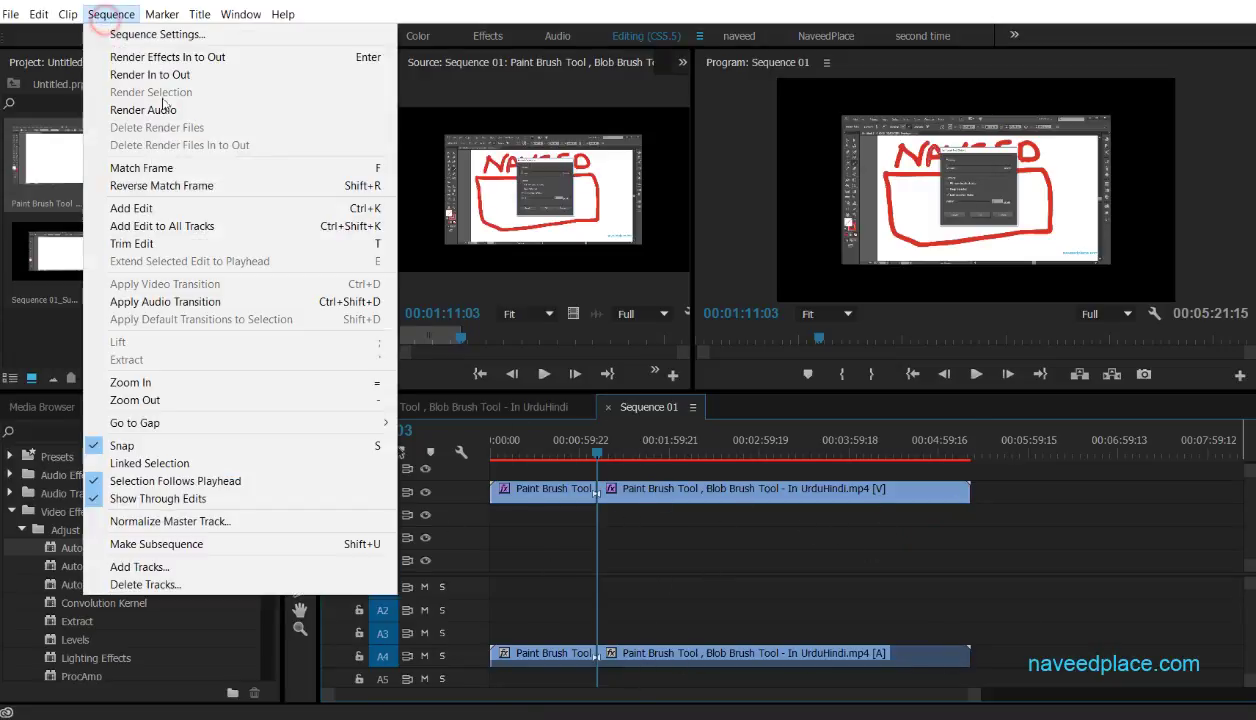
{"action": "left_click", "coordinate": [155, 244]}
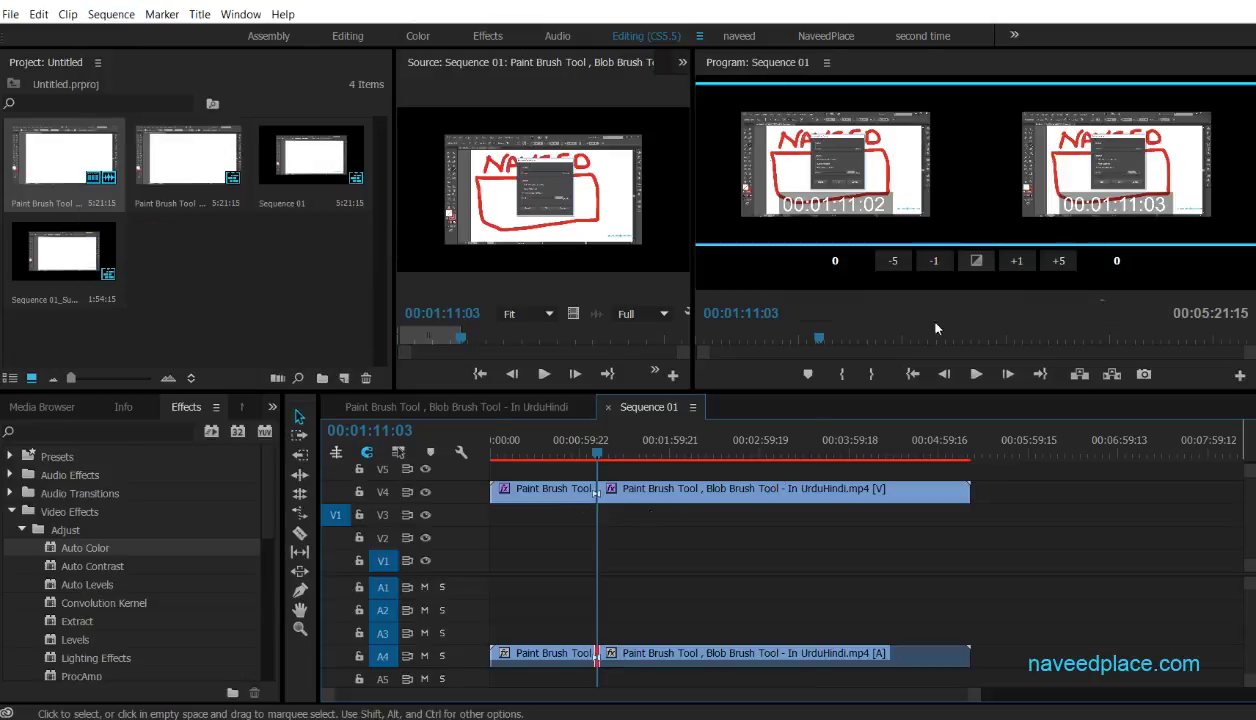
Step: Leave trim mode and undo the edit added to all tracks at 00:01:11:03
{"action": "left_click", "coordinate": [779, 510]}
{"action": "key", "text": "ctrl+z"}
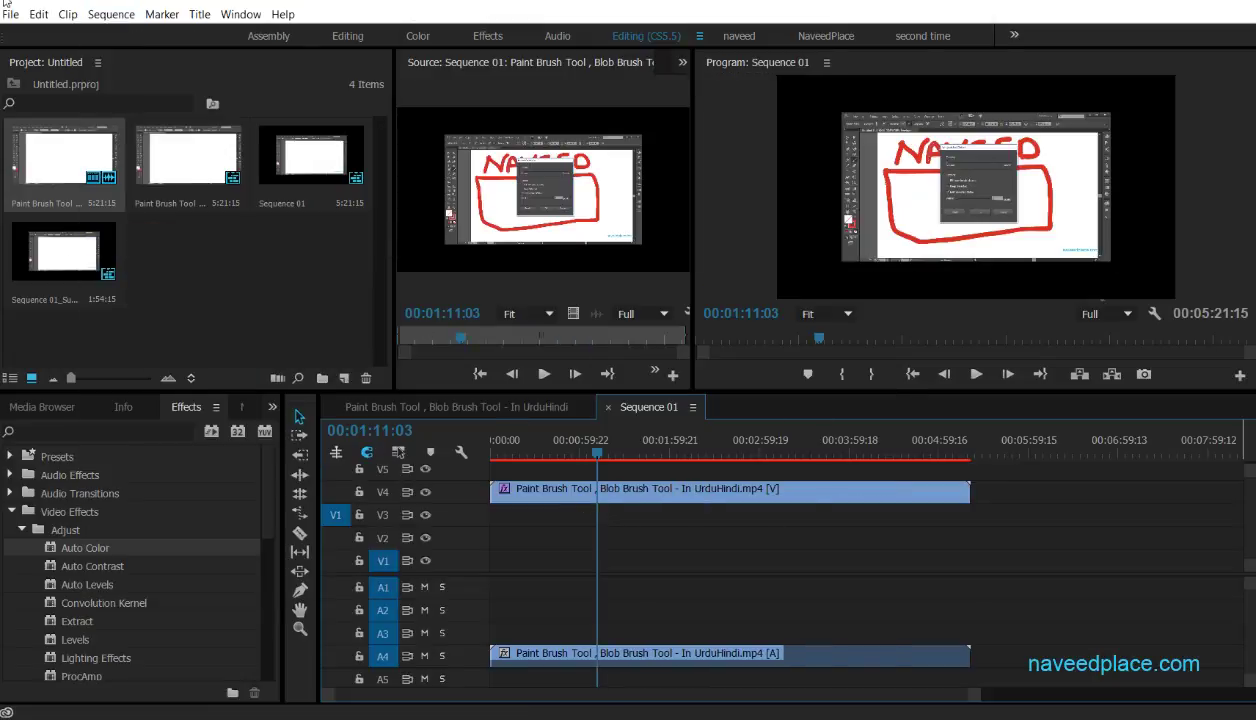
{"action": "left_click", "coordinate": [111, 14]}
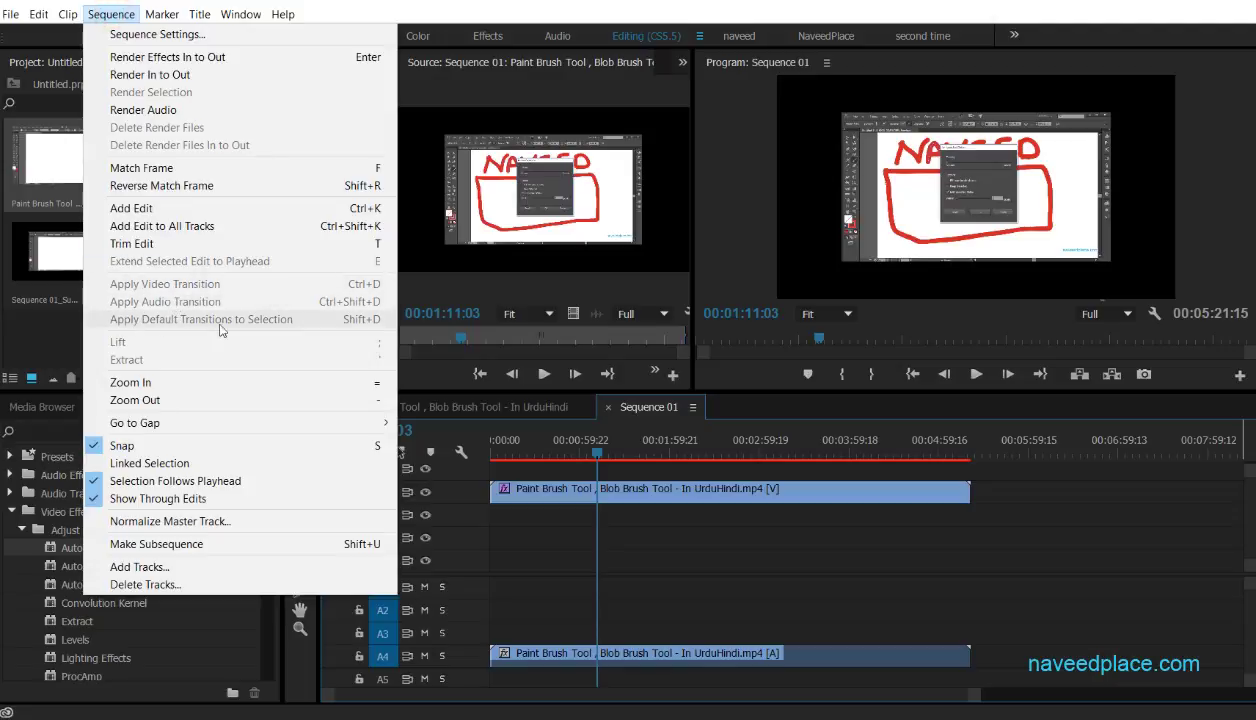
{"action": "key", "text": "Escape"}
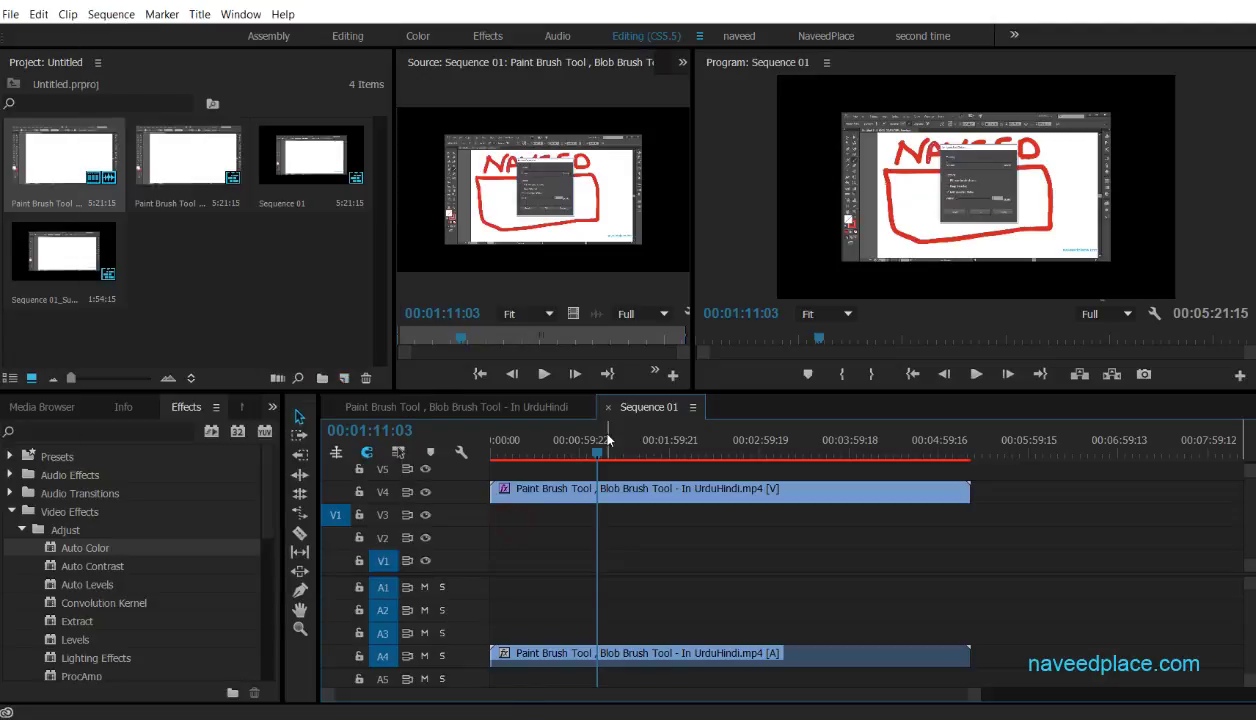
Step: Return to the start of the sequence, select the video clip on V4, and list the Dissolve video transitions
{"action": "key", "text": "Home"}
{"action": "left_click", "coordinate": [528, 488]}
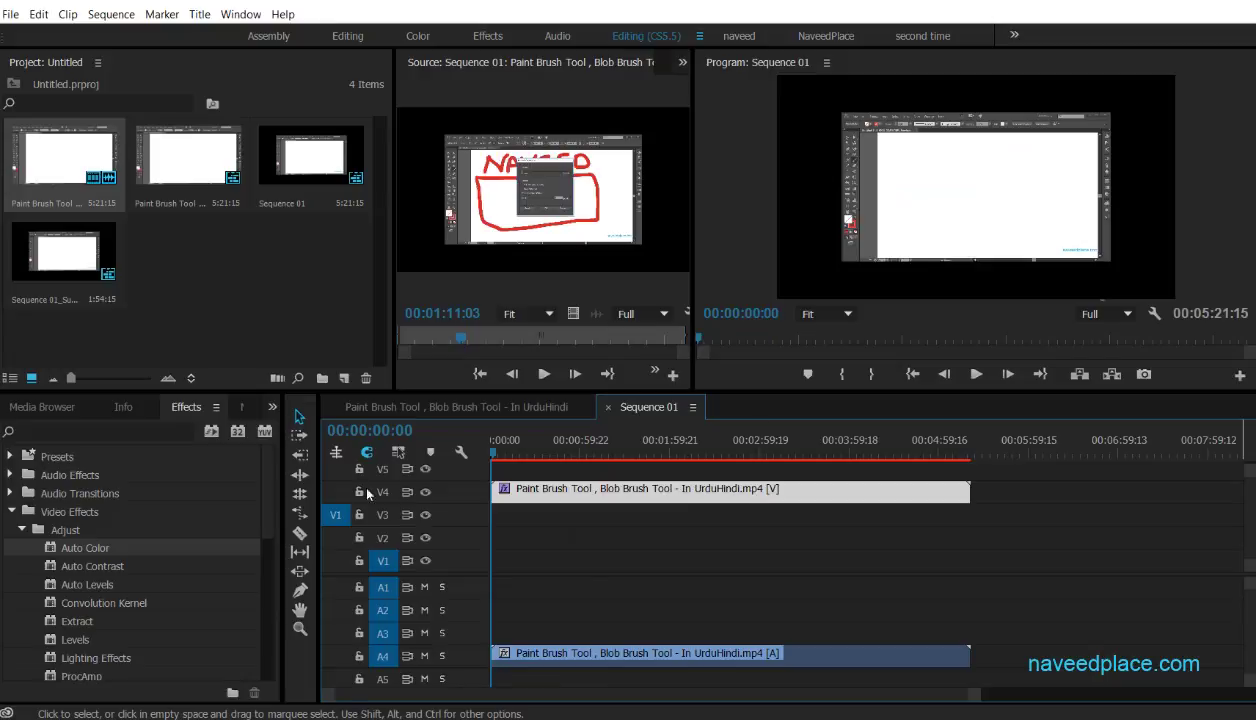
{"action": "left_click", "coordinate": [18, 530]}
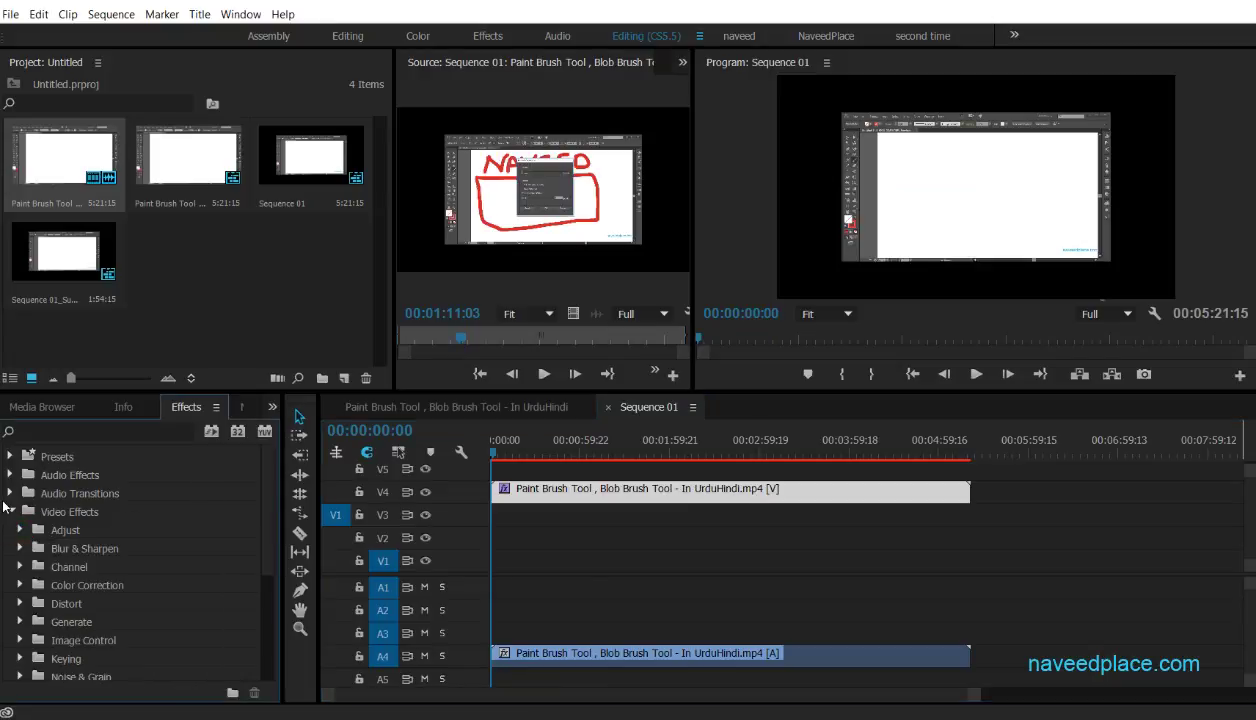
{"action": "left_click", "coordinate": [11, 512]}
{"action": "left_click", "coordinate": [11, 512]}
{"action": "left_click", "coordinate": [10, 511]}
{"action": "left_click", "coordinate": [12, 530]}
{"action": "scroll", "coordinate": [40, 537], "scroll_direction": "down", "scroll_amount": 1}
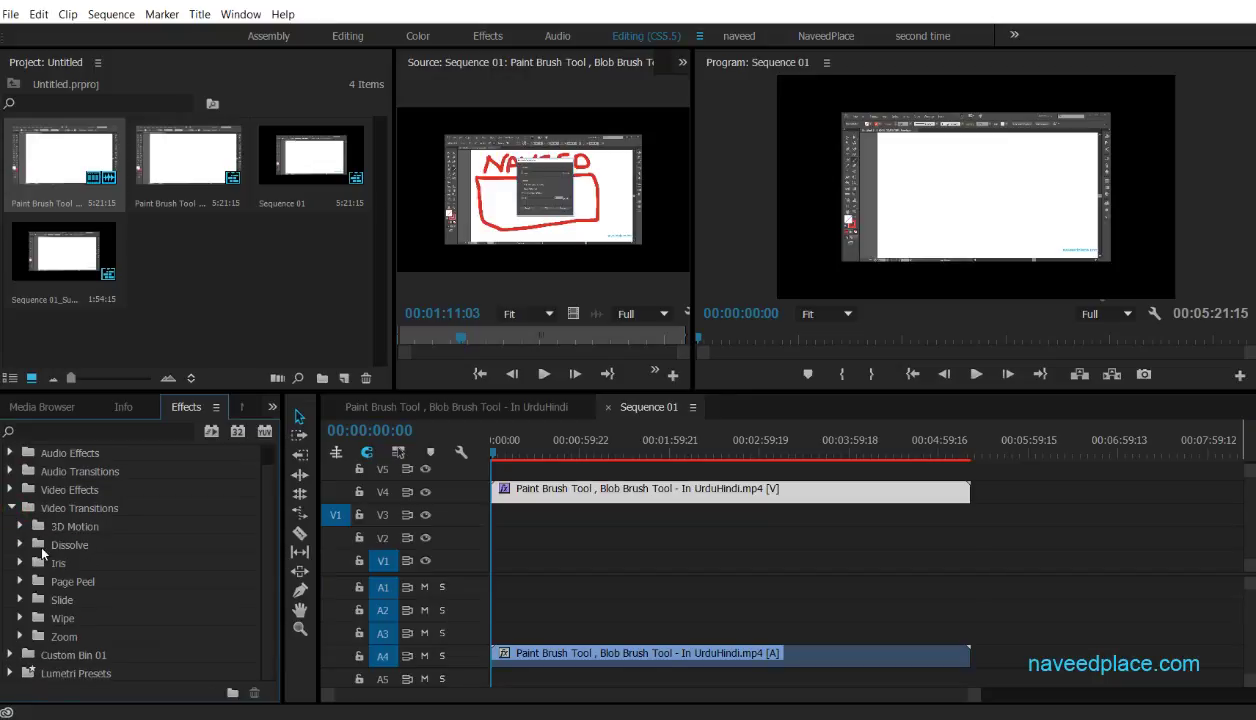
{"action": "left_click", "coordinate": [21, 547]}
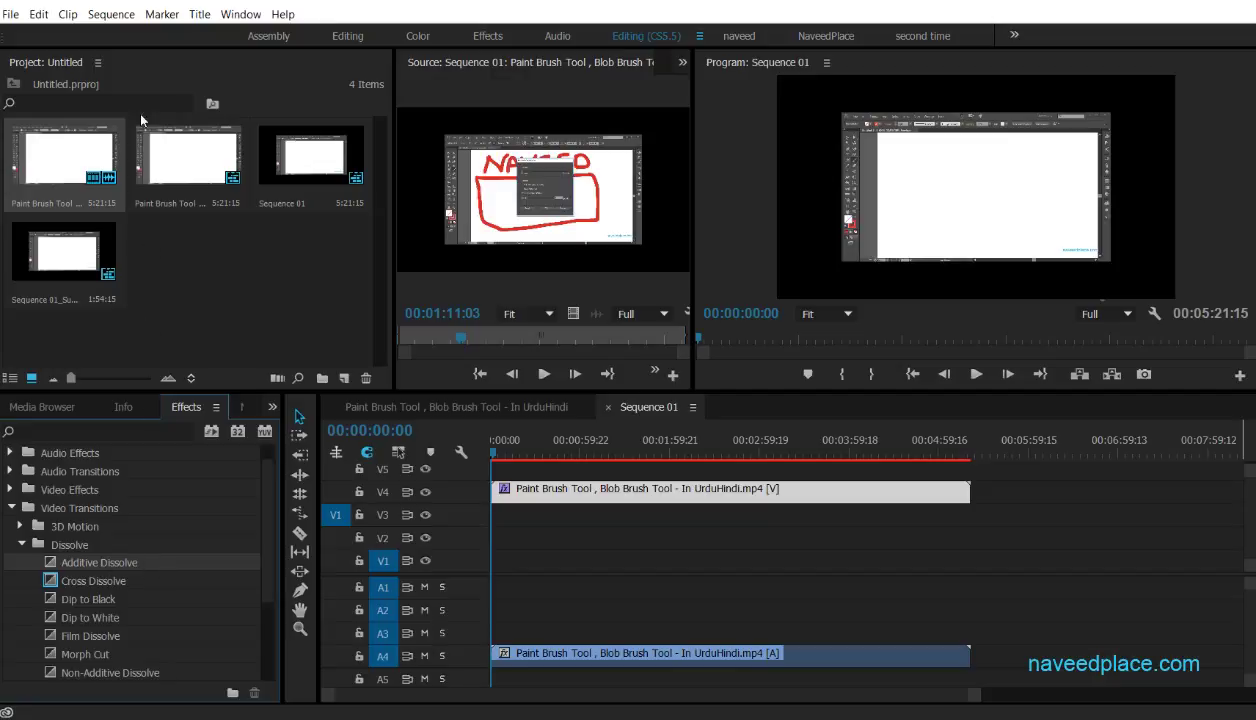
Step: Save the project and try to apply a video transition to the start of the clip on V4
{"action": "key", "text": "ctrl+s"}
{"action": "left_click", "coordinate": [111, 17]}
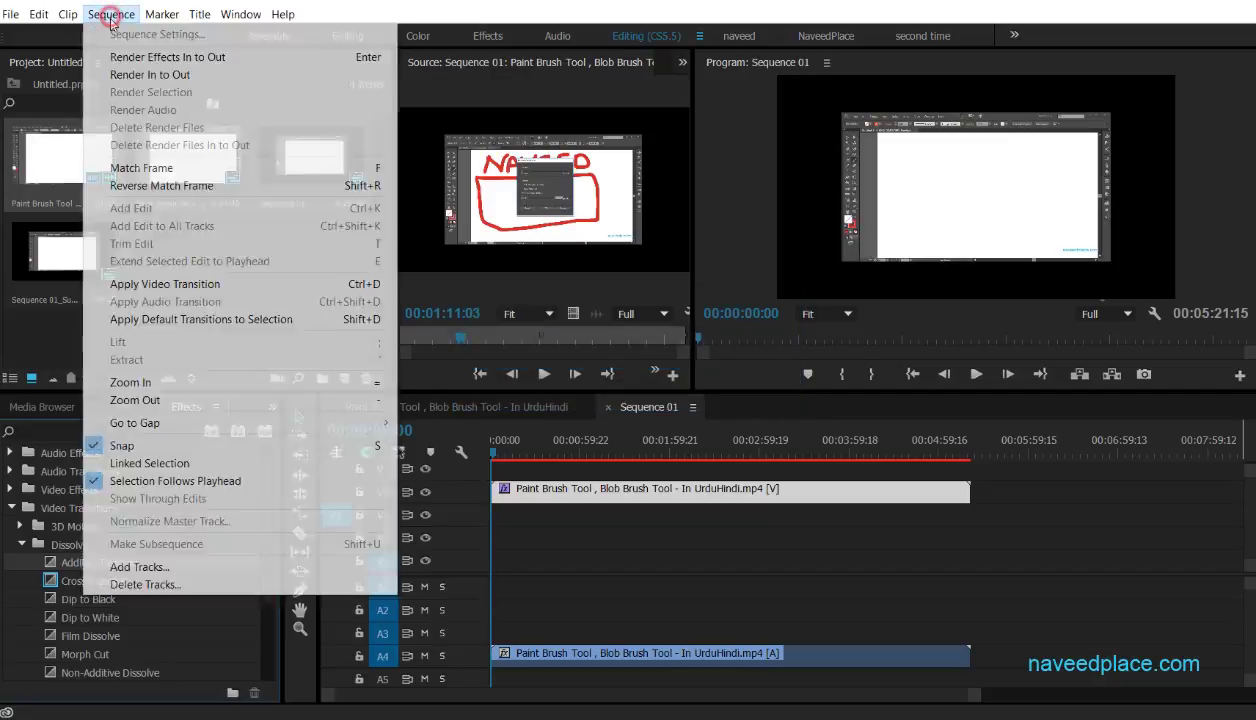
{"action": "left_click", "coordinate": [149, 290]}
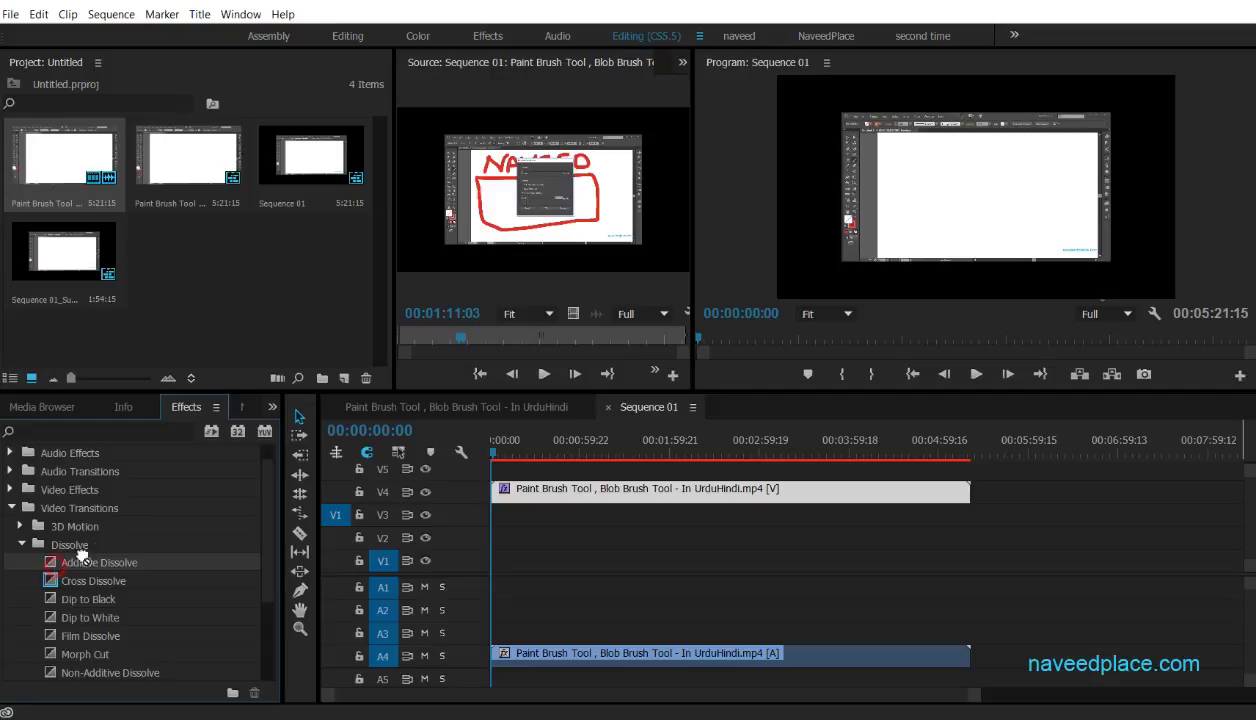
{"action": "mouse_move", "coordinate": [82, 553]}
{"action": "left_mouse_down"}
{"action": "mouse_move", "coordinate": [398, 518]}
{"action": "mouse_move", "coordinate": [494, 490]}
{"action": "left_mouse_up"}
{"action": "left_click", "coordinate": [93, 15]}
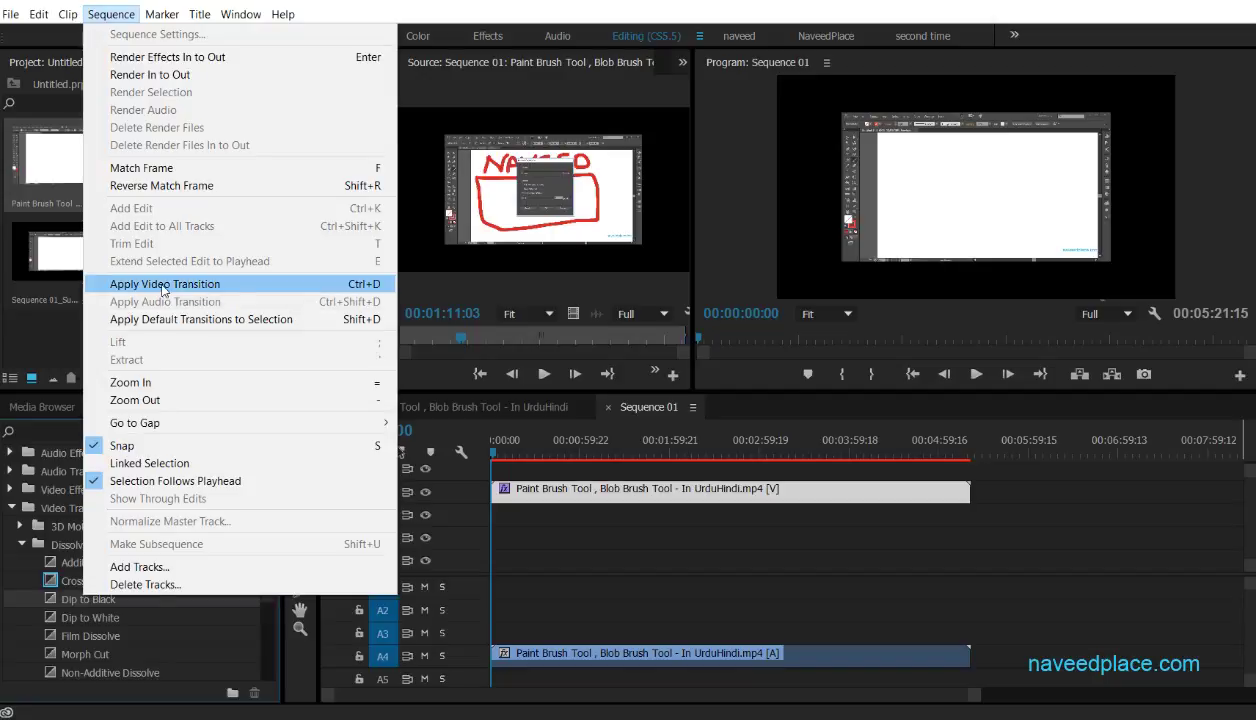
{"action": "left_click", "coordinate": [575, 678]}
Step: Select the audio clip on A4, pick the Constant Gain crossfade, and try to apply an audio transition to the clip
{"action": "left_click", "coordinate": [565, 650]}
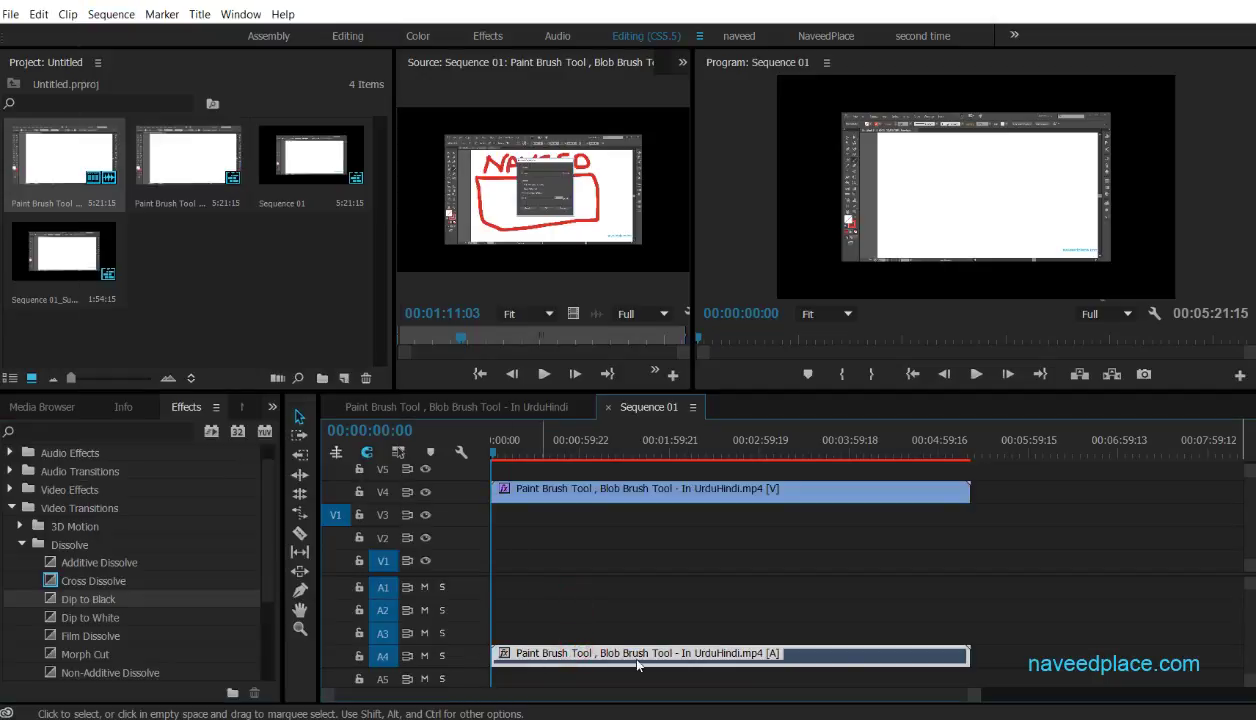
{"action": "left_click", "coordinate": [12, 508]}
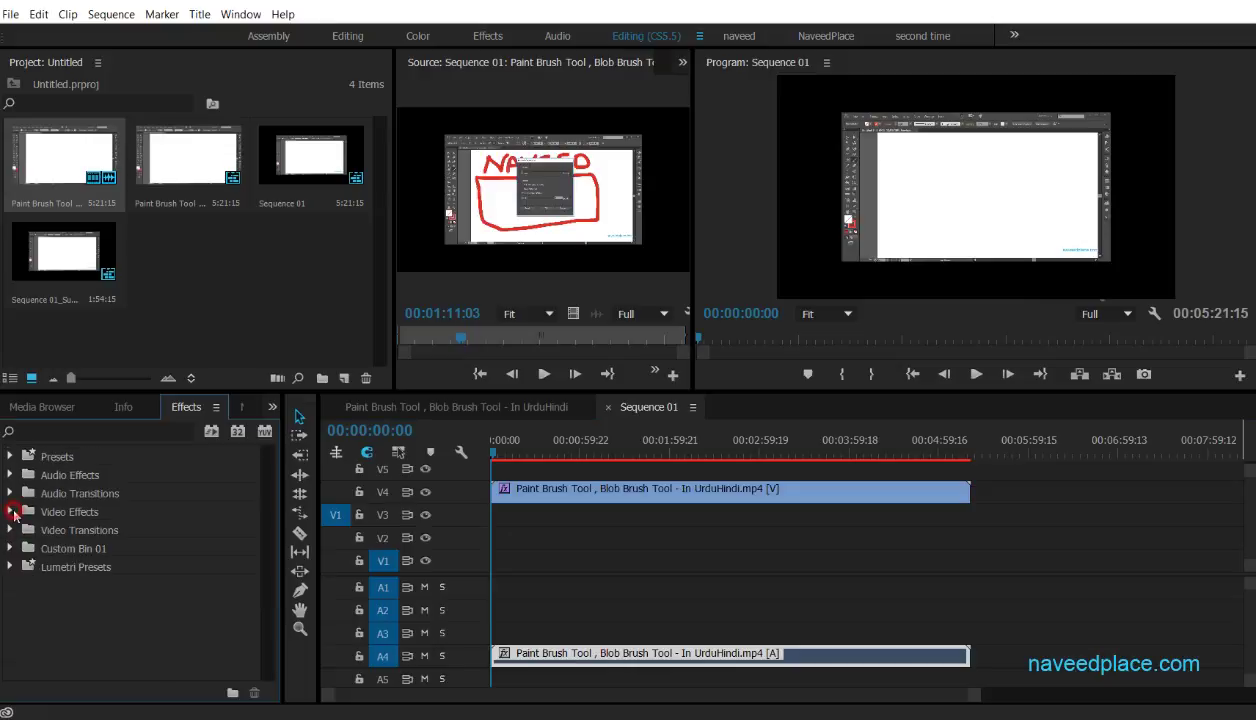
{"action": "left_click", "coordinate": [11, 493]}
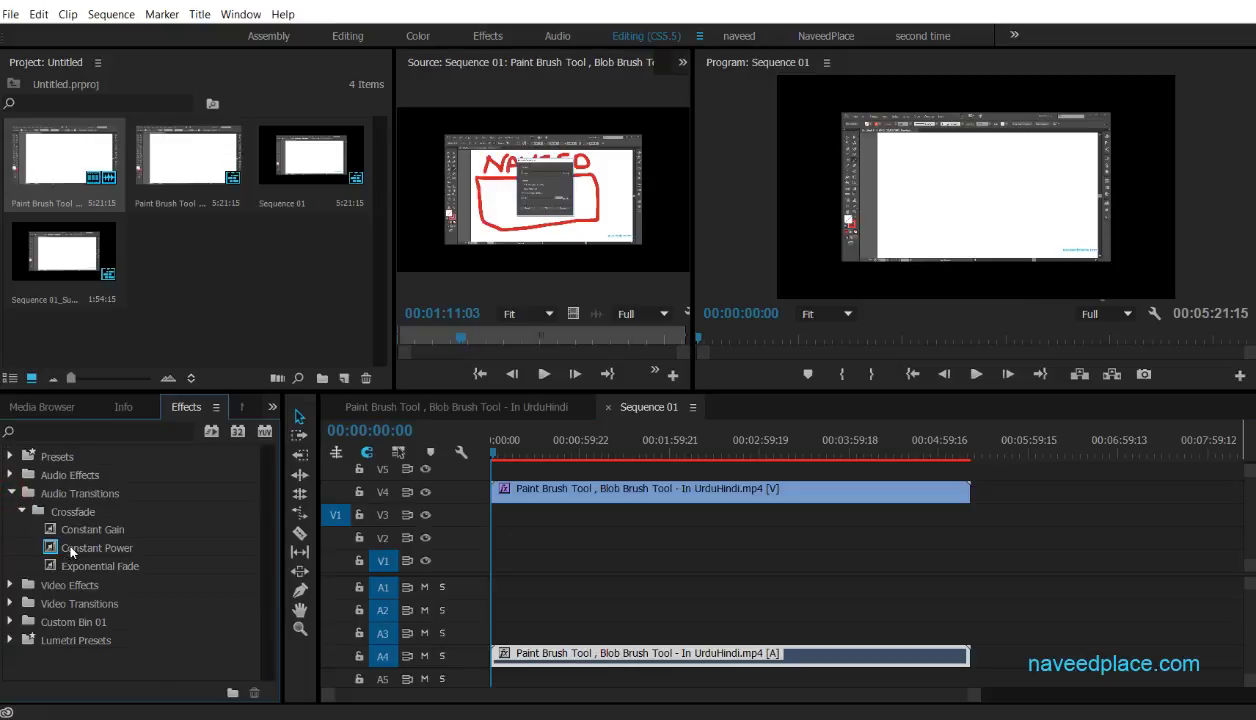
{"action": "left_click", "coordinate": [78, 530]}
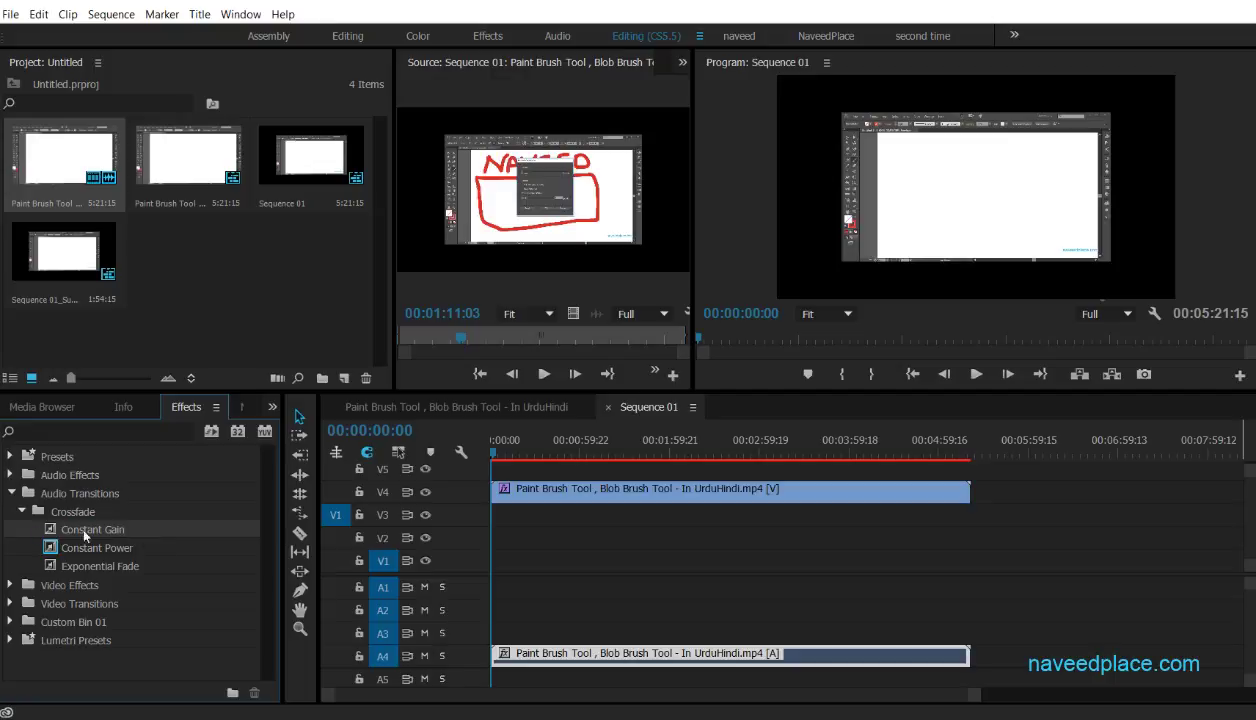
{"action": "left_click", "coordinate": [110, 14]}
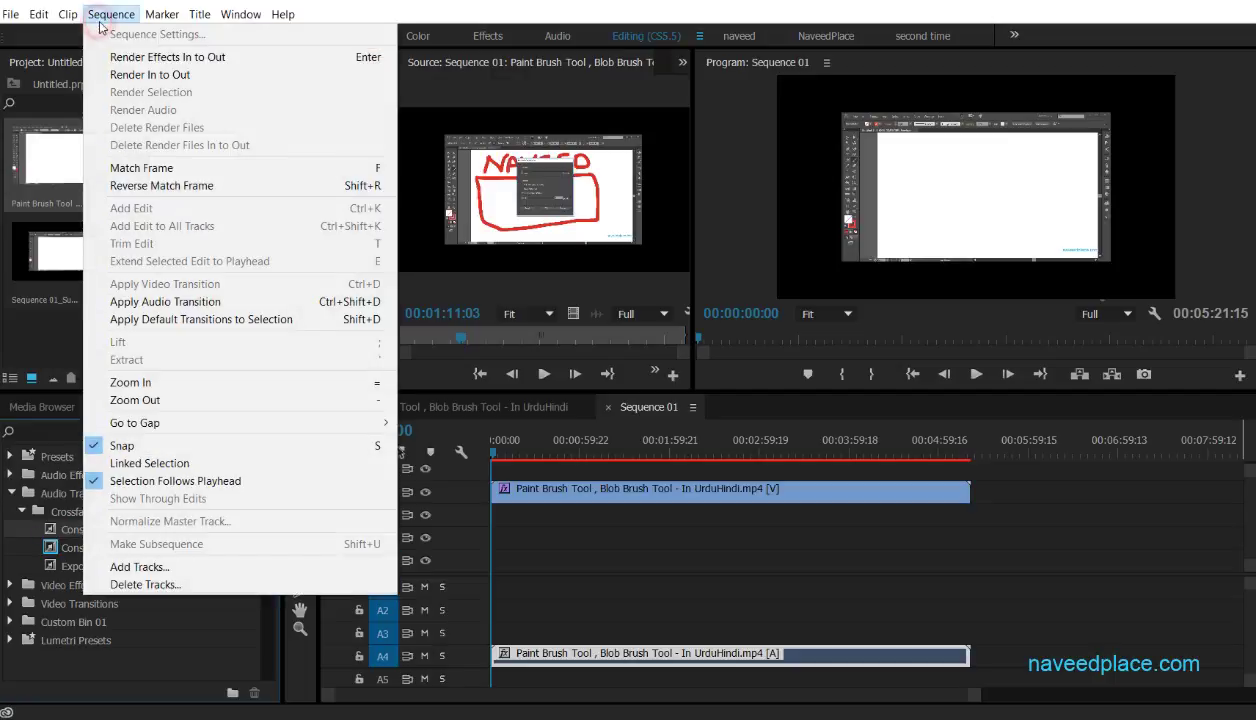
{"action": "left_click", "coordinate": [137, 303]}
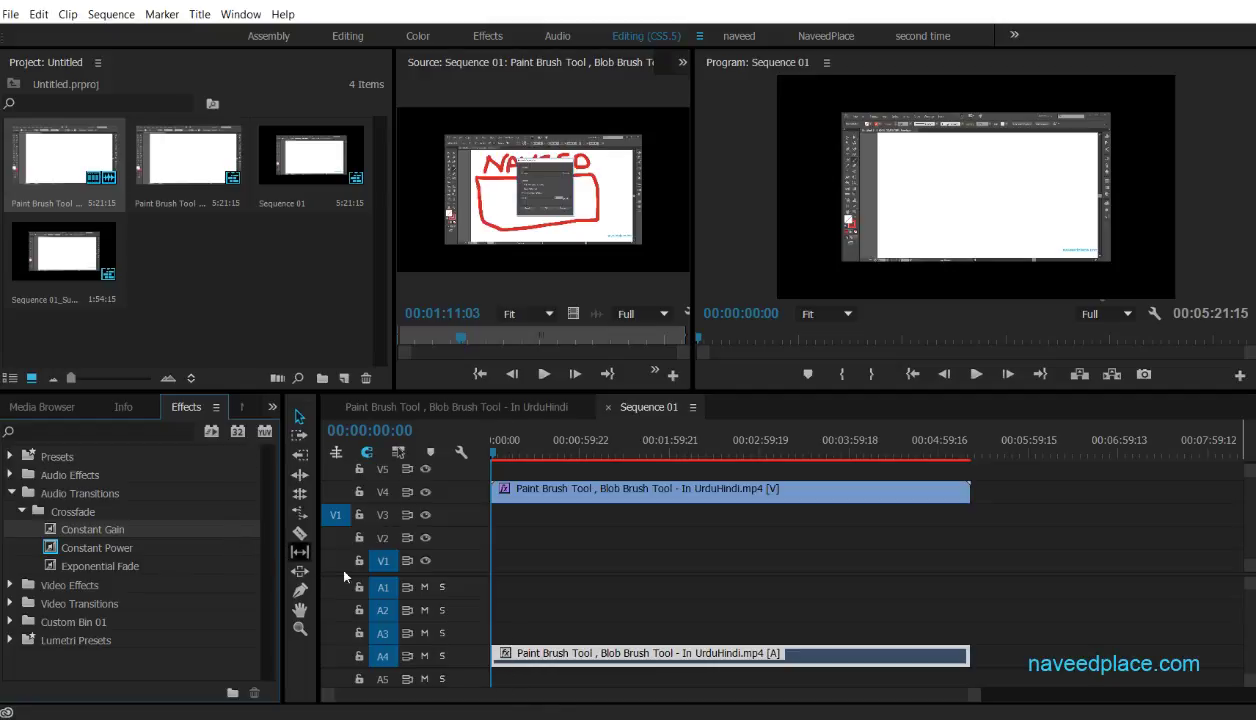
Step: Reopen the Dissolve video transitions, select Dip to Black, and save the project
{"action": "left_click", "coordinate": [111, 14]}
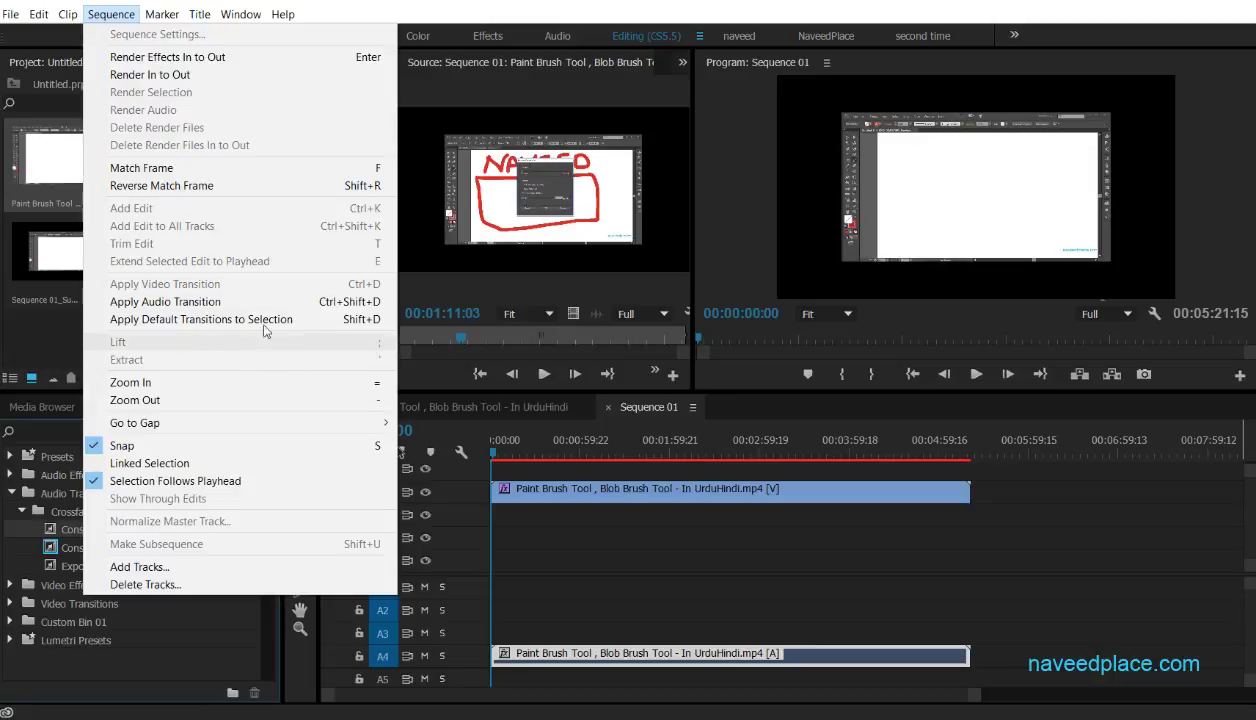
{"action": "left_click", "coordinate": [639, 703]}
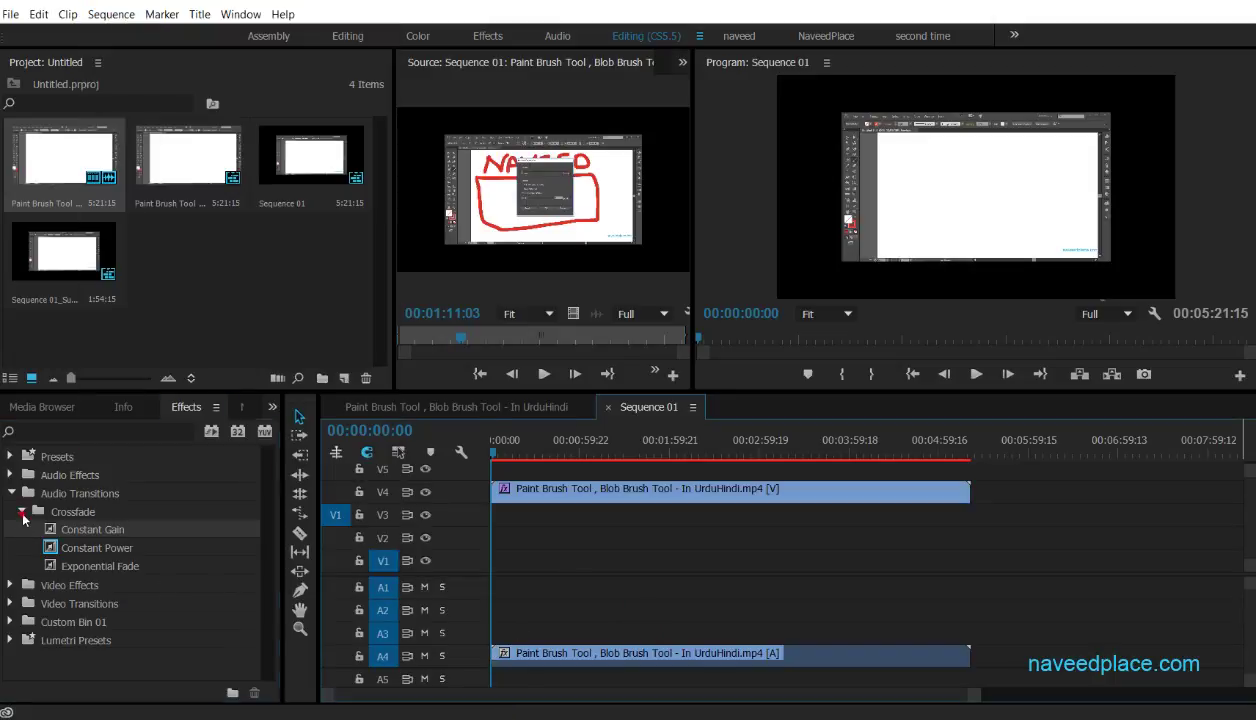
{"action": "left_click", "coordinate": [12, 493]}
{"action": "left_click", "coordinate": [11, 512]}
{"action": "left_click", "coordinate": [11, 512]}
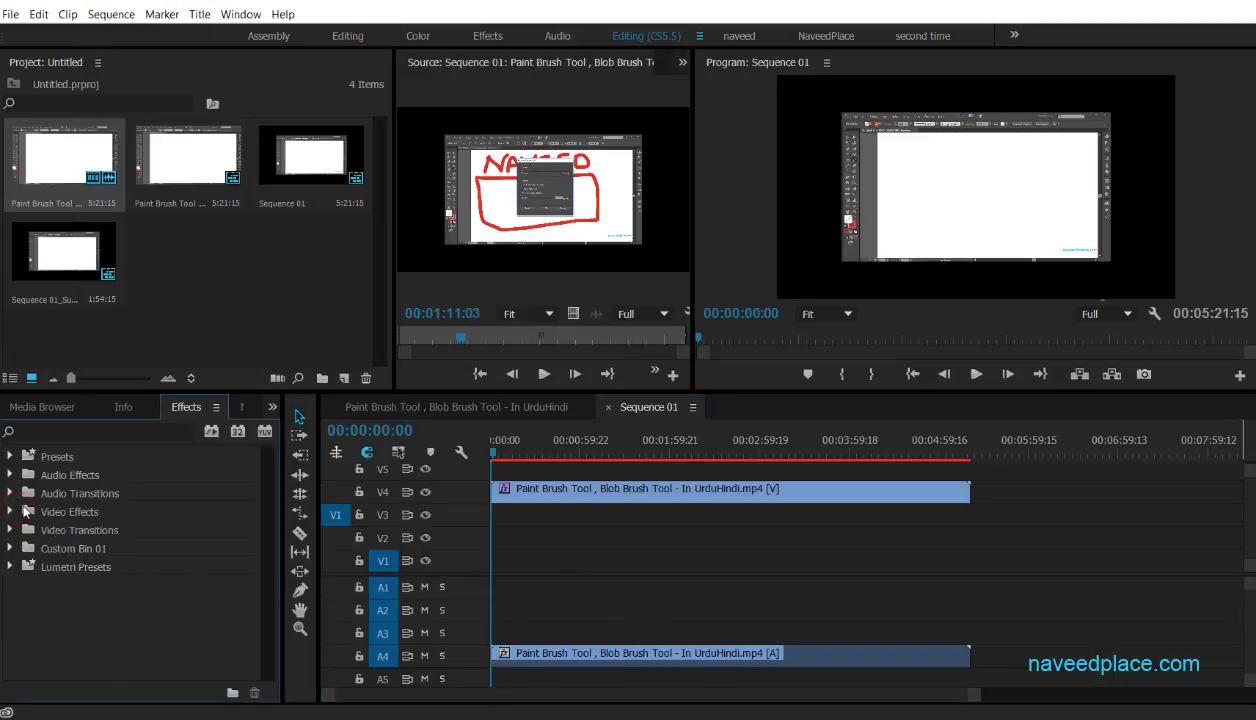
{"action": "left_click", "coordinate": [11, 512]}
{"action": "left_click", "coordinate": [19, 530]}
{"action": "left_click", "coordinate": [19, 530]}
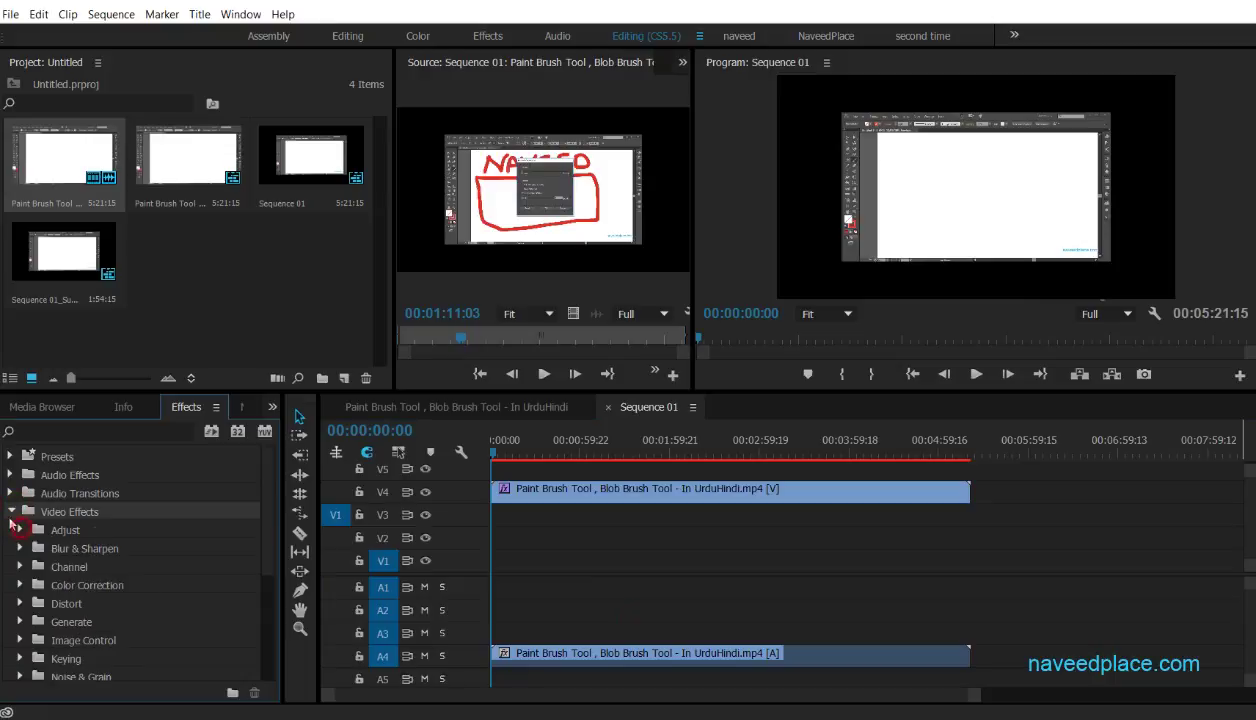
{"action": "left_click", "coordinate": [11, 512]}
{"action": "left_click", "coordinate": [11, 530]}
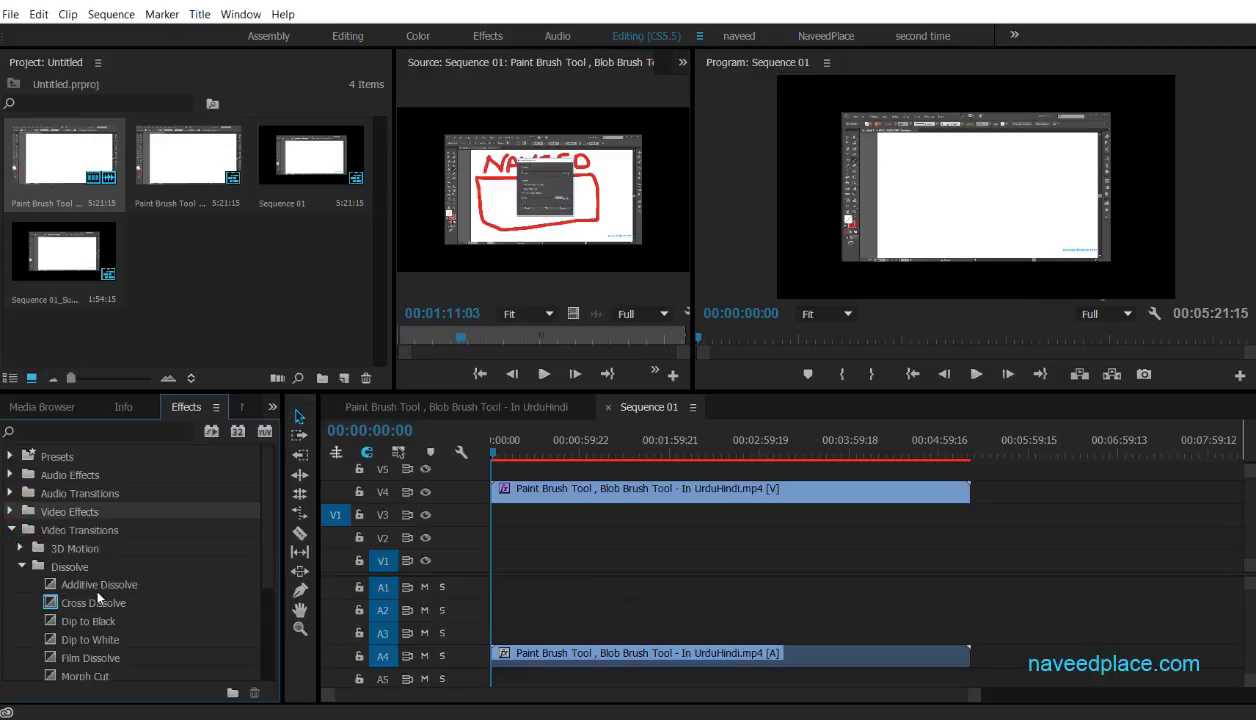
{"action": "left_click", "coordinate": [74, 619]}
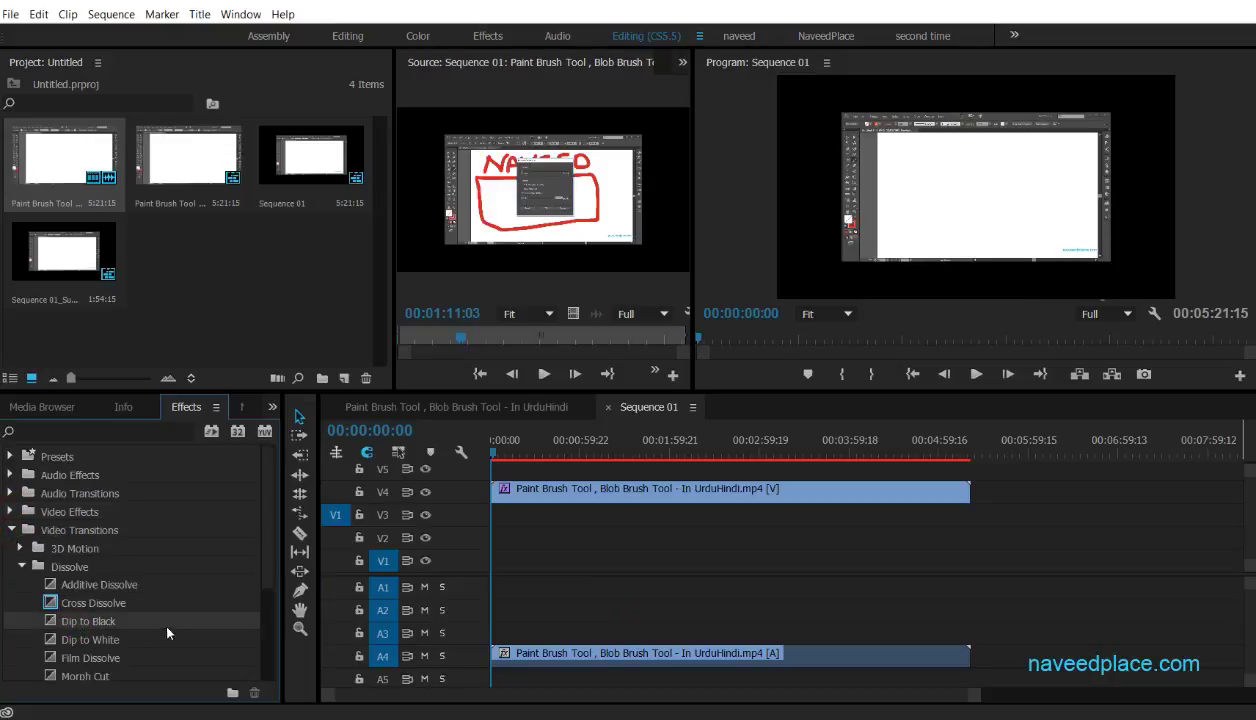
{"action": "key", "text": "ctrl+s"}
Step: Expand the Zoom group of video transitions and select Cross Zoom
{"action": "left_click", "coordinate": [97, 589]}
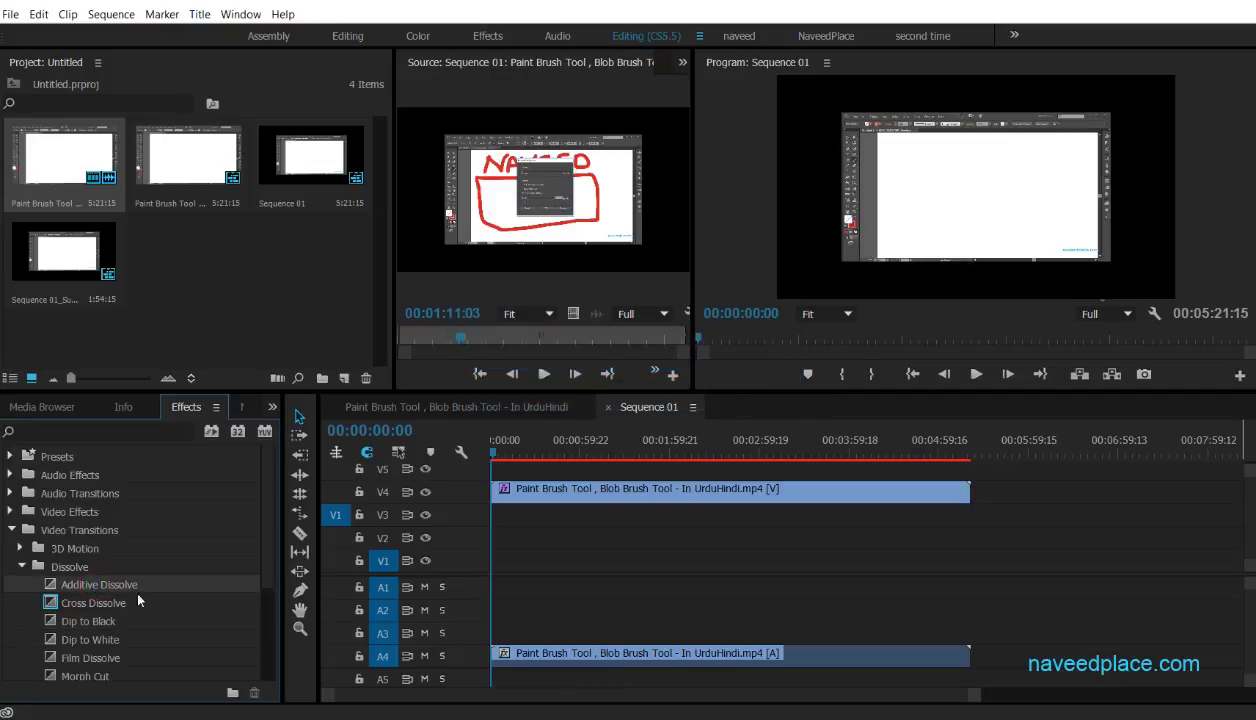
{"action": "scroll", "coordinate": [144, 614], "scroll_direction": "down", "scroll_amount": 3}
{"action": "scroll", "coordinate": [141, 598], "scroll_direction": "down", "scroll_amount": 5}
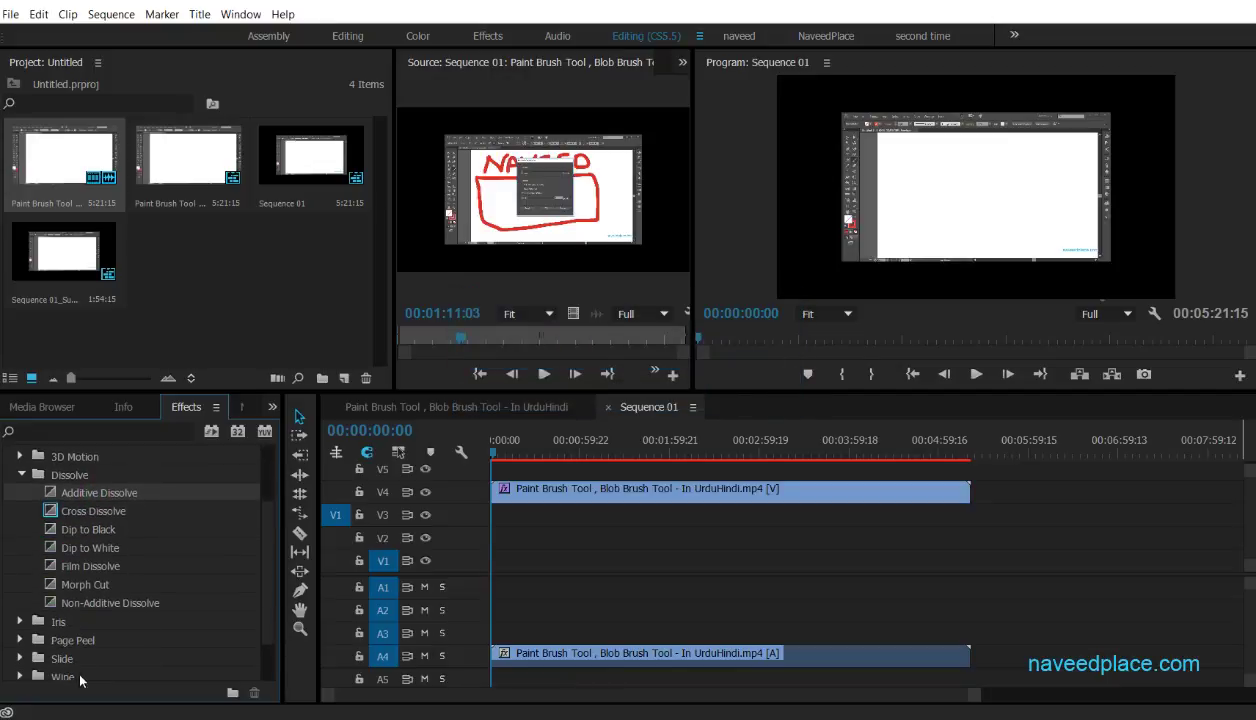
{"action": "left_click", "coordinate": [51, 642]}
{"action": "left_click", "coordinate": [21, 640]}
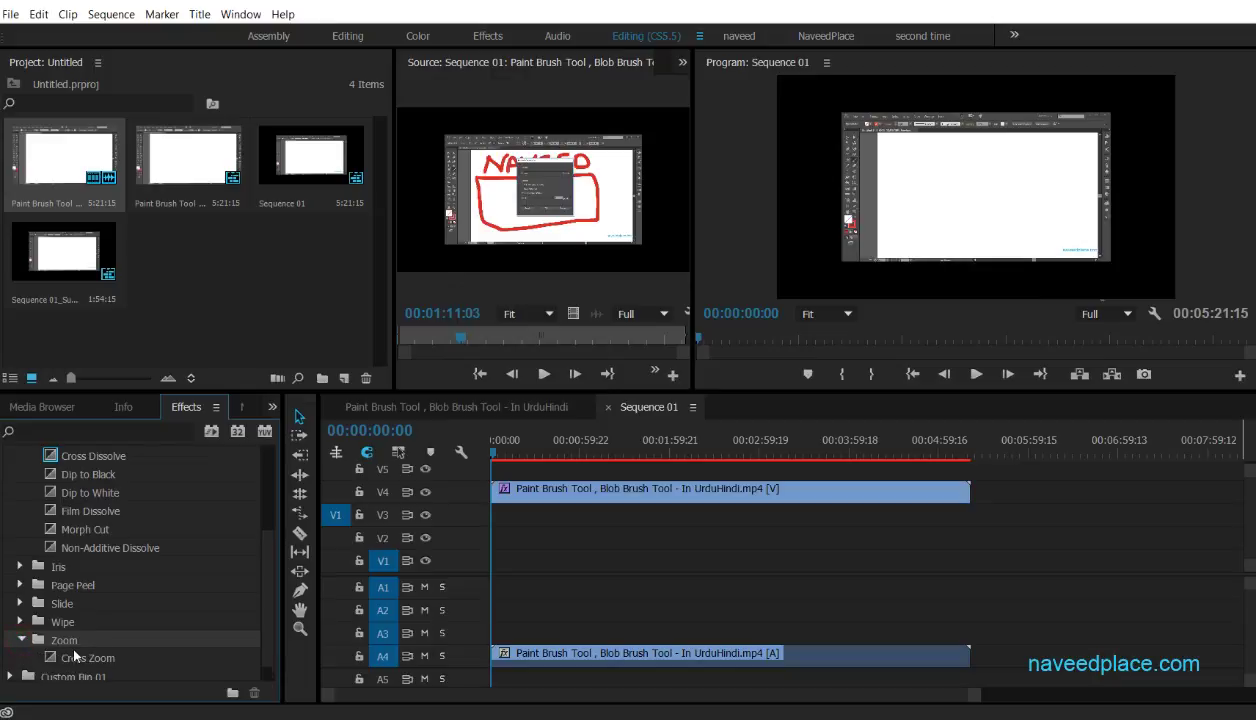
{"action": "left_click", "coordinate": [76, 656]}
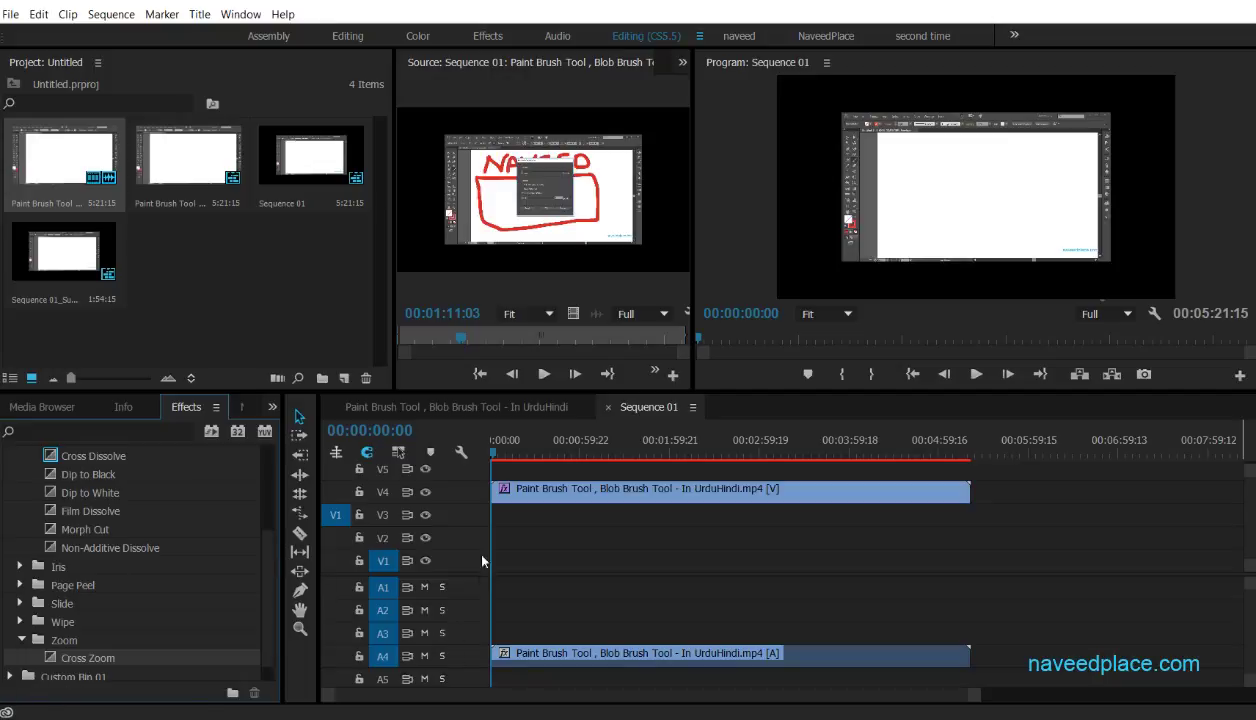
Step: Set Cross Zoom as the default transition
{"action": "scroll", "coordinate": [137, 578], "scroll_direction": "up", "scroll_amount": 3}
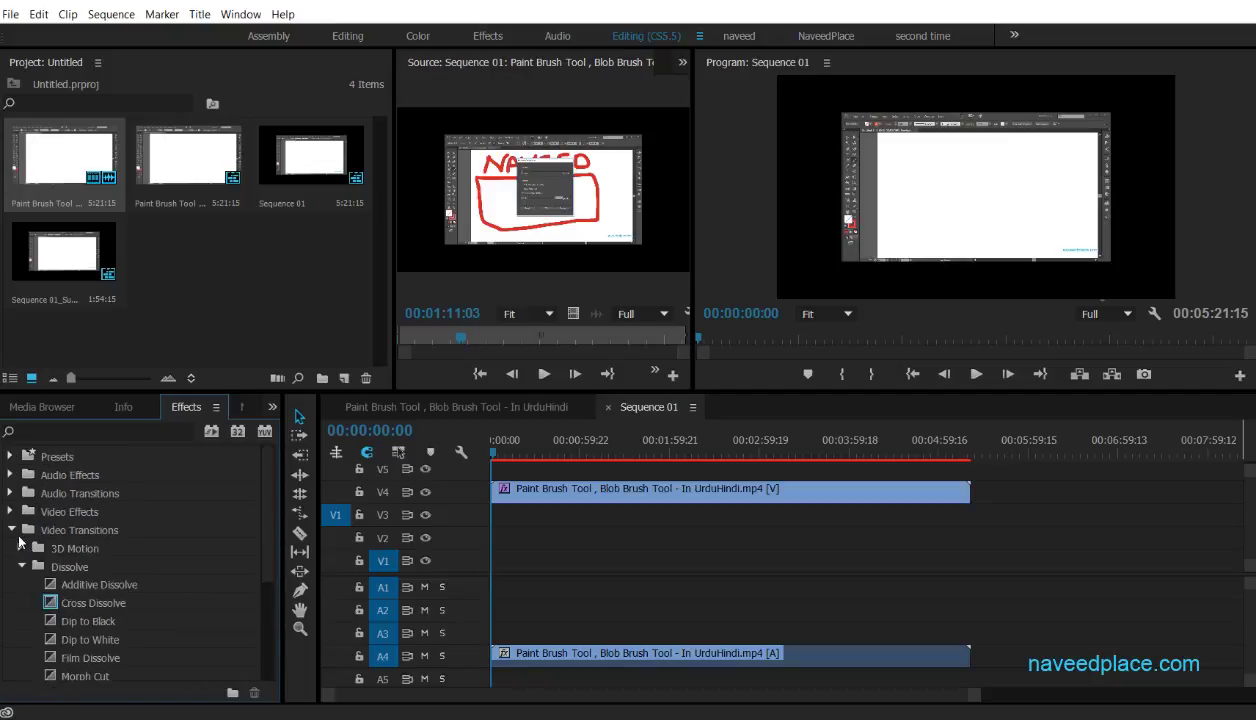
{"action": "scroll", "coordinate": [144, 655], "scroll_direction": "down", "scroll_amount": 3}
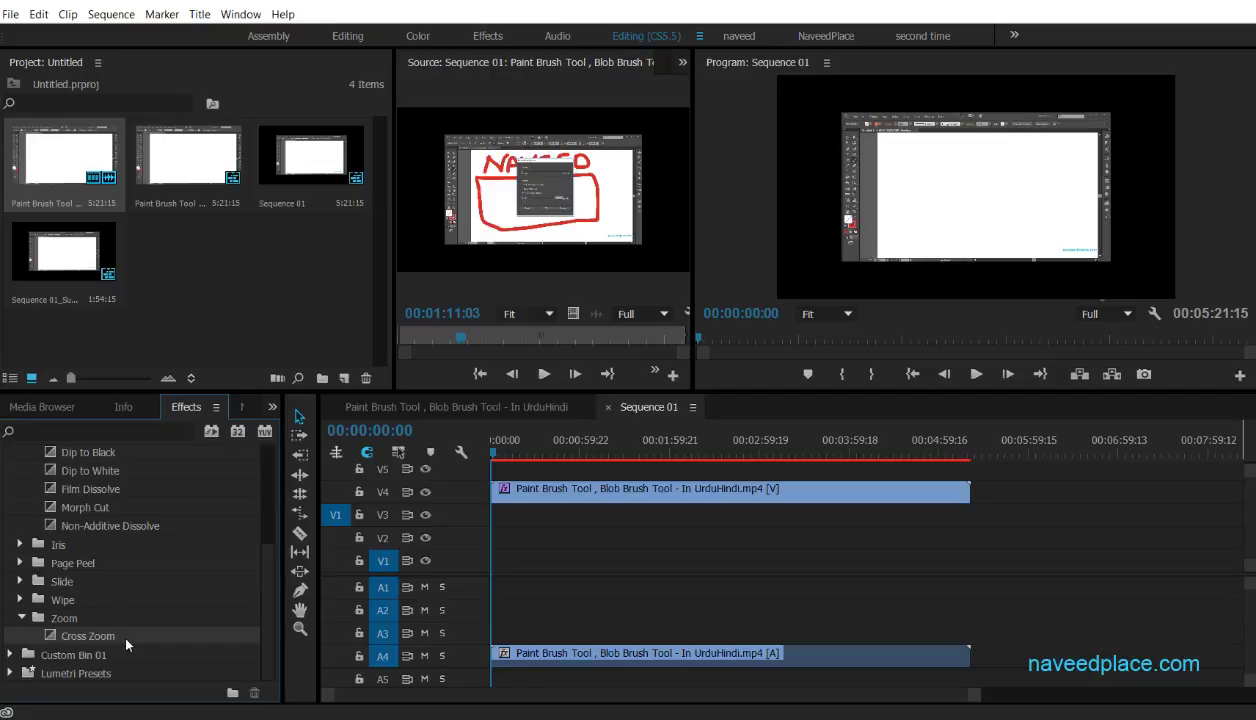
{"action": "left_click", "coordinate": [89, 637]}
{"action": "right_click", "coordinate": [110, 642]}
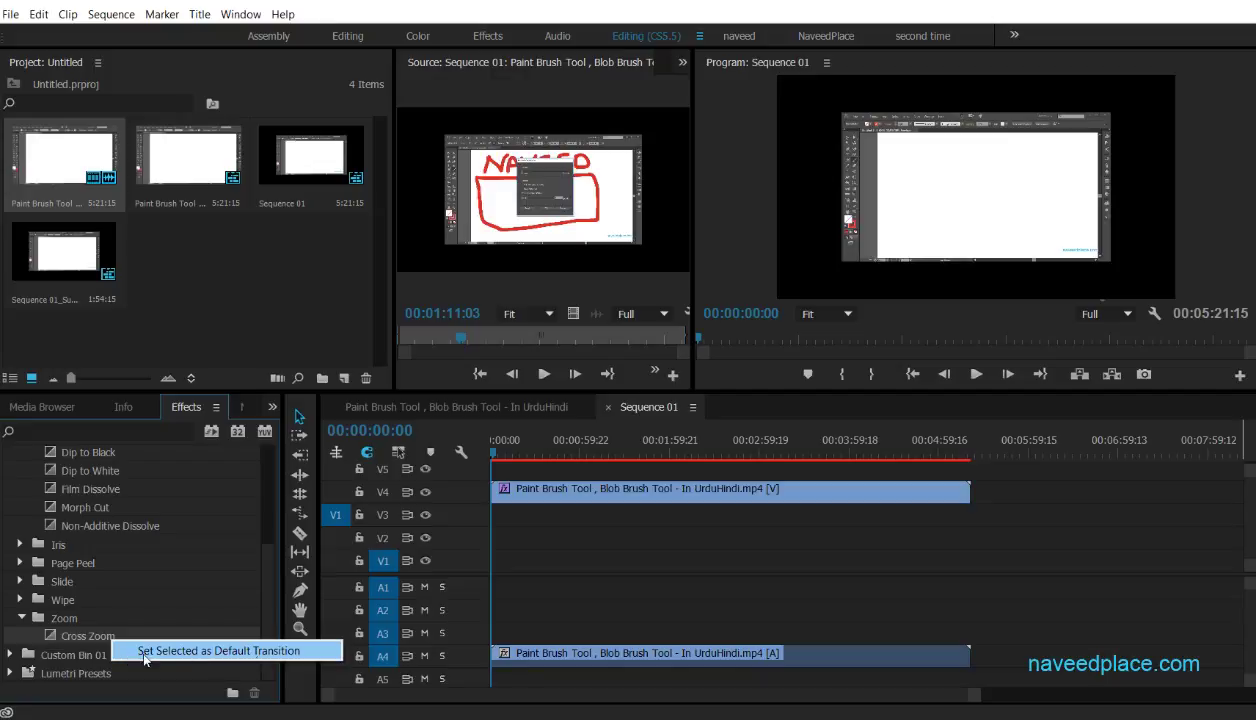
{"action": "left_click", "coordinate": [273, 656]}
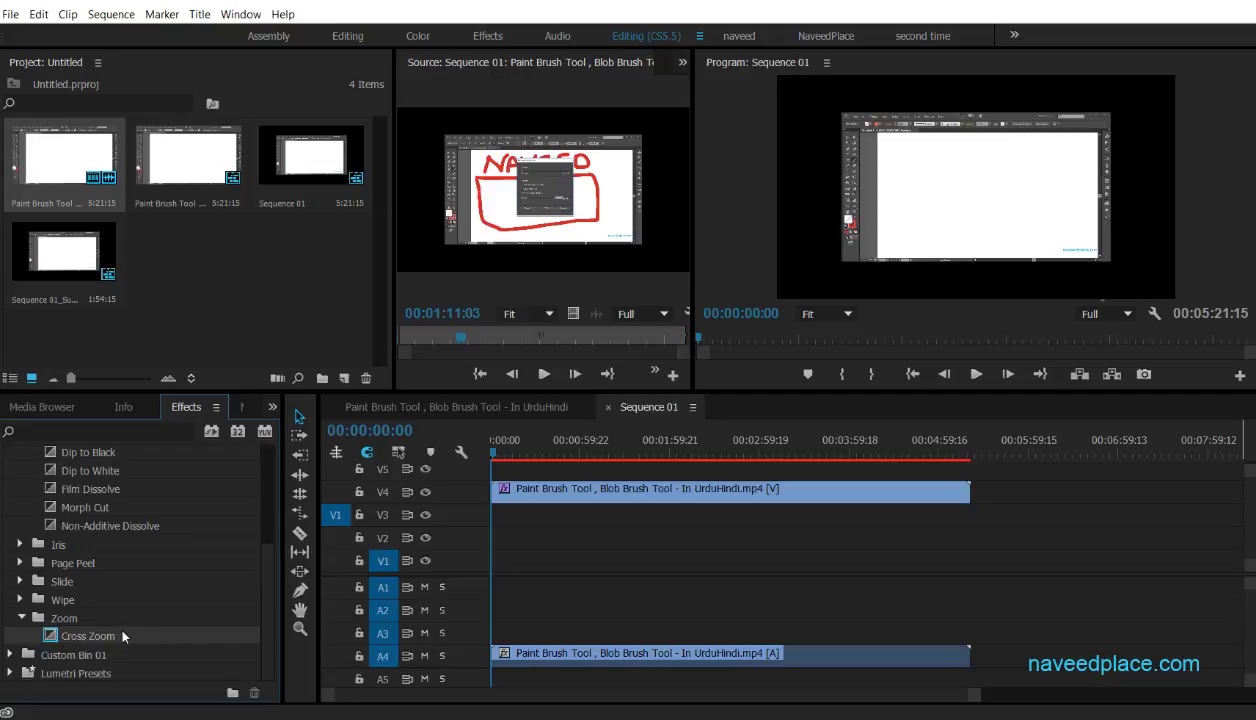
Step: Try to apply the default video transition to the video clip on V4
{"action": "left_click", "coordinate": [508, 492]}
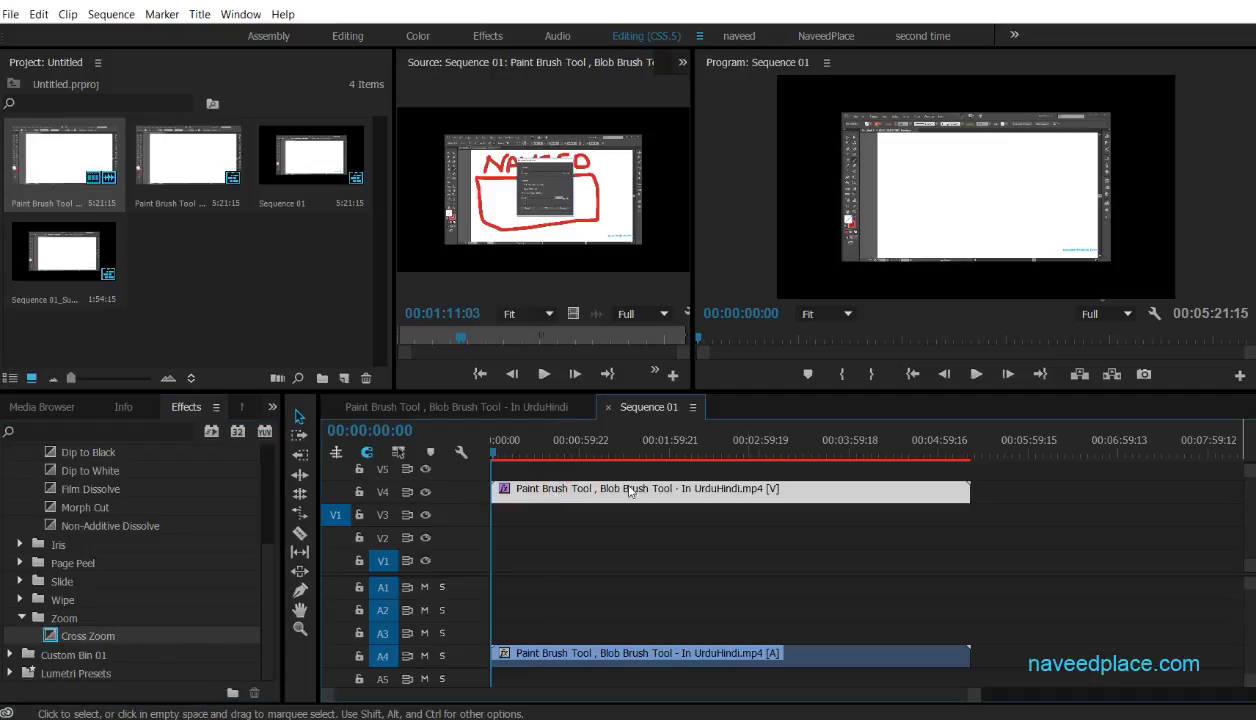
{"action": "left_click", "coordinate": [113, 17]}
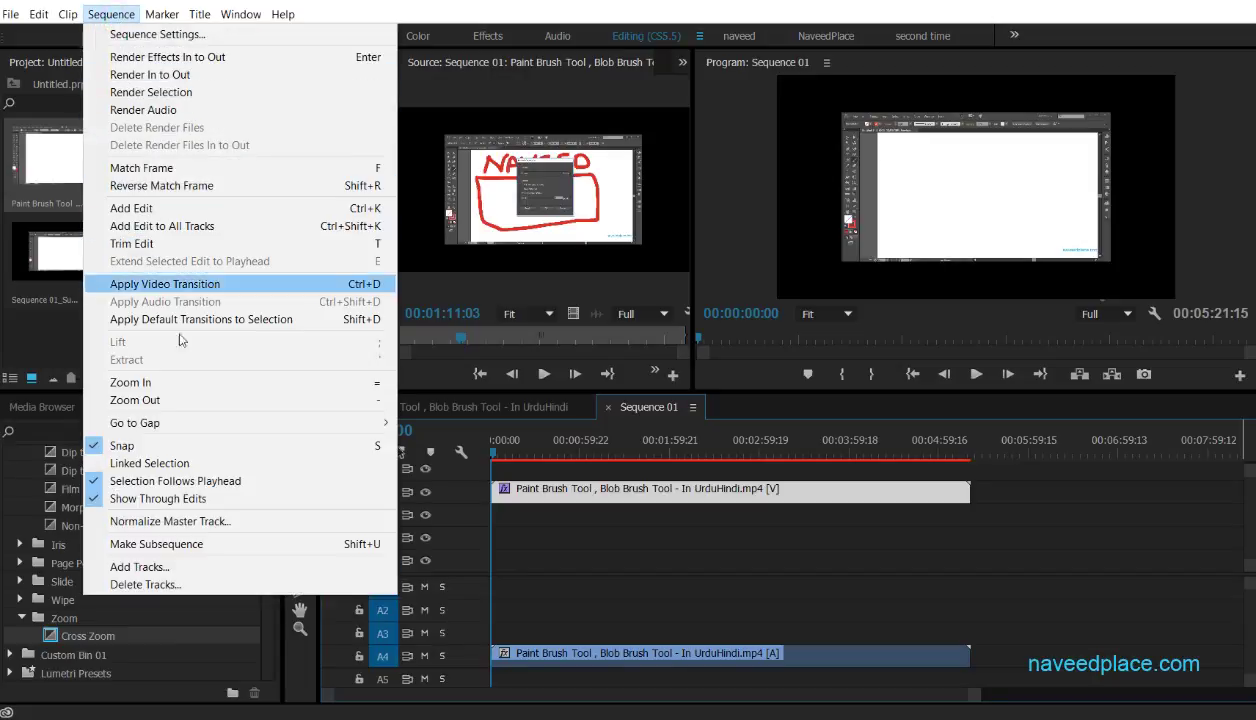
{"action": "left_click", "coordinate": [165, 284]}
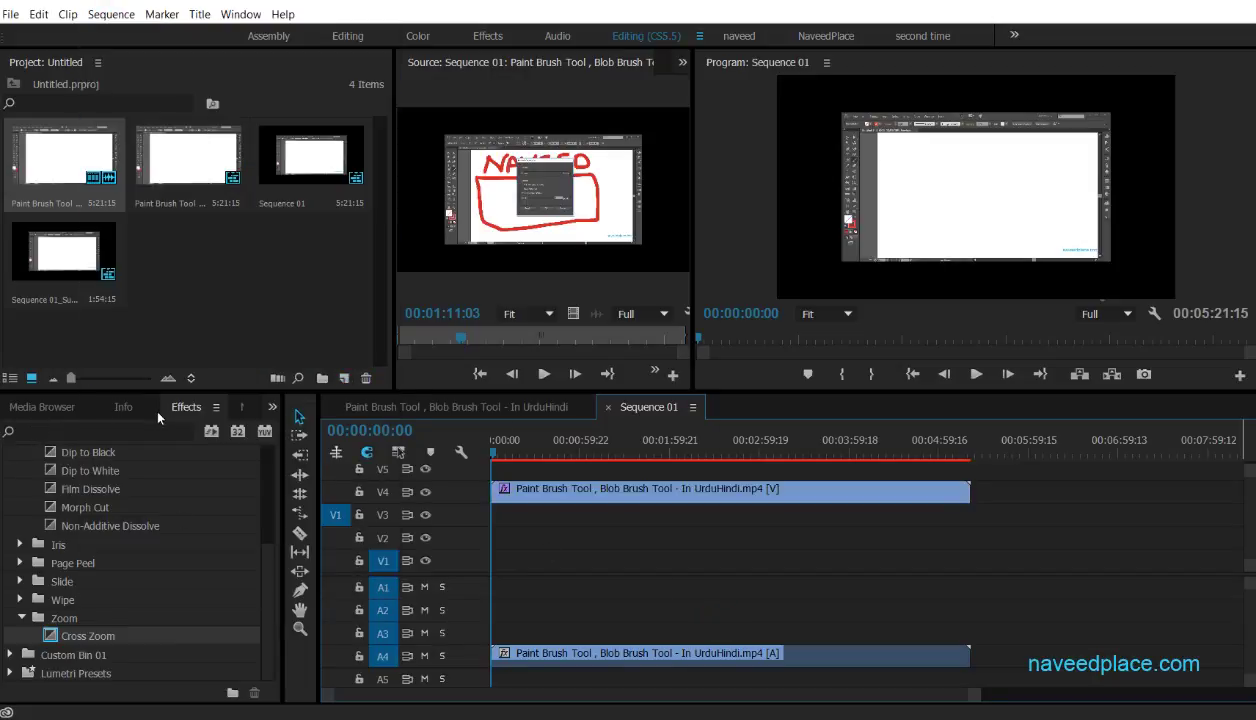
{"action": "left_click", "coordinate": [127, 19]}
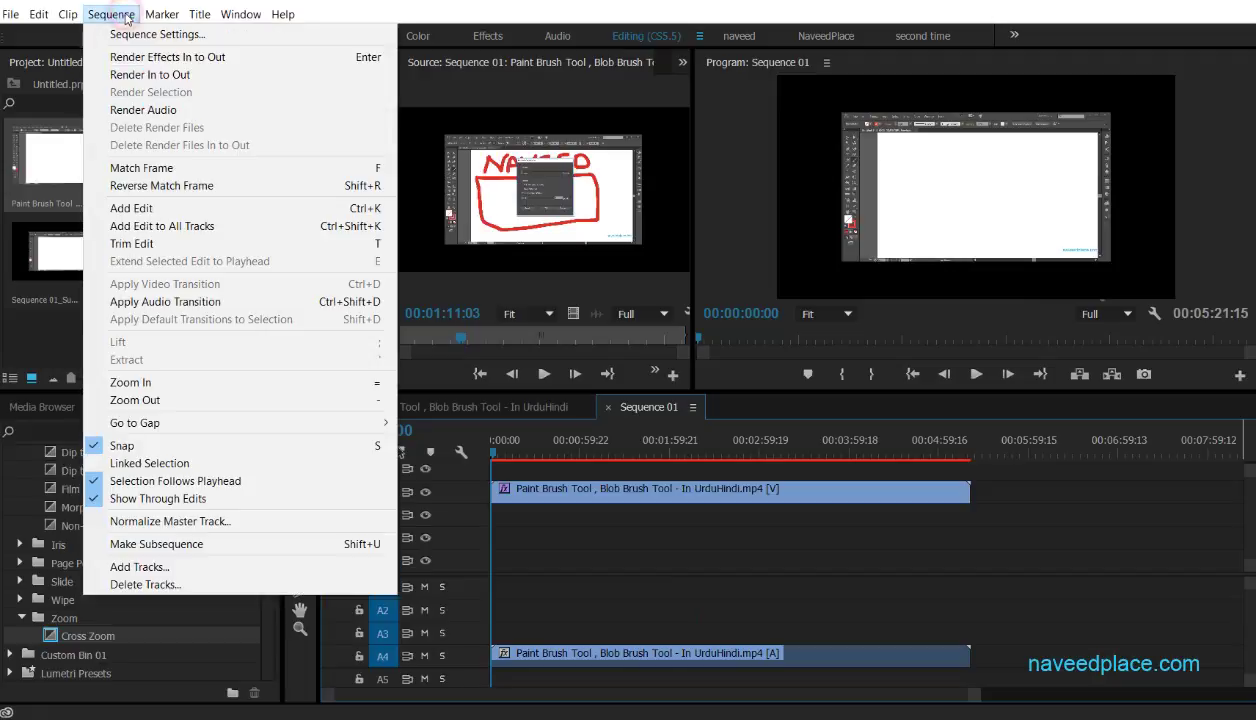
{"action": "left_click", "coordinate": [528, 572]}
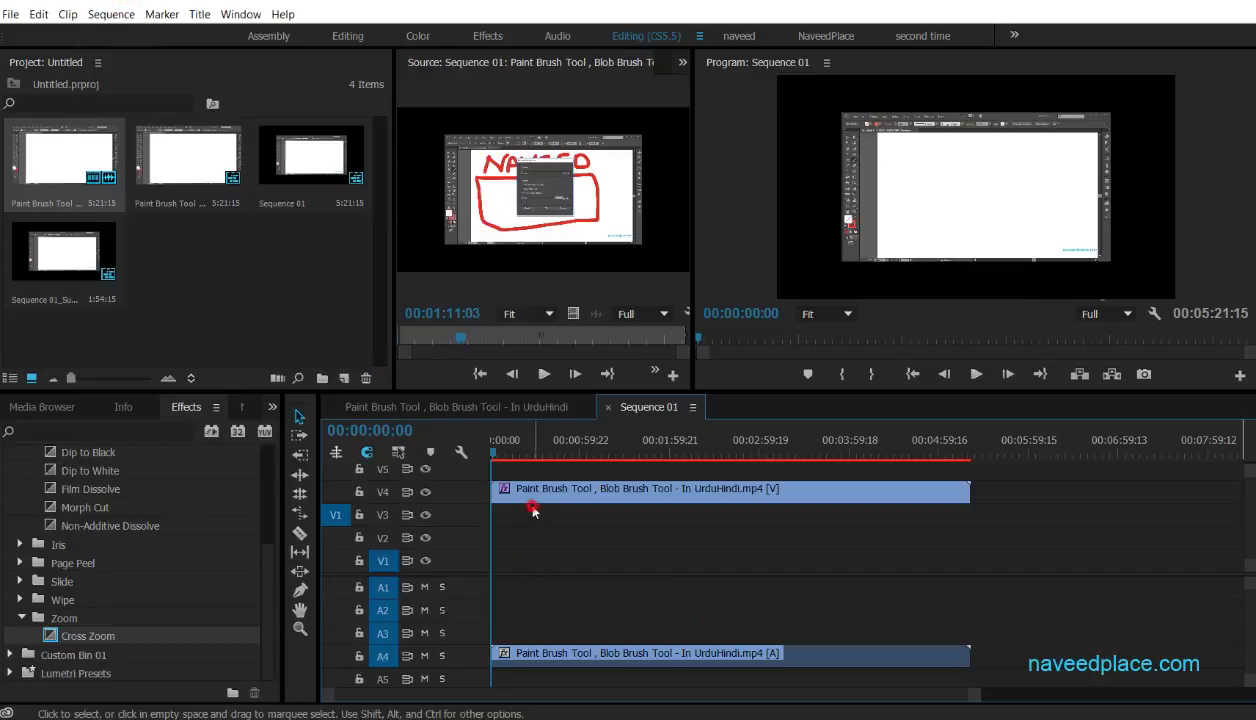
Step: Apply the default transitions to the selected V4 video clip and scrub the beginning of the sequence to review it
{"action": "left_click", "coordinate": [512, 490]}
{"action": "left_click", "coordinate": [98, 17]}
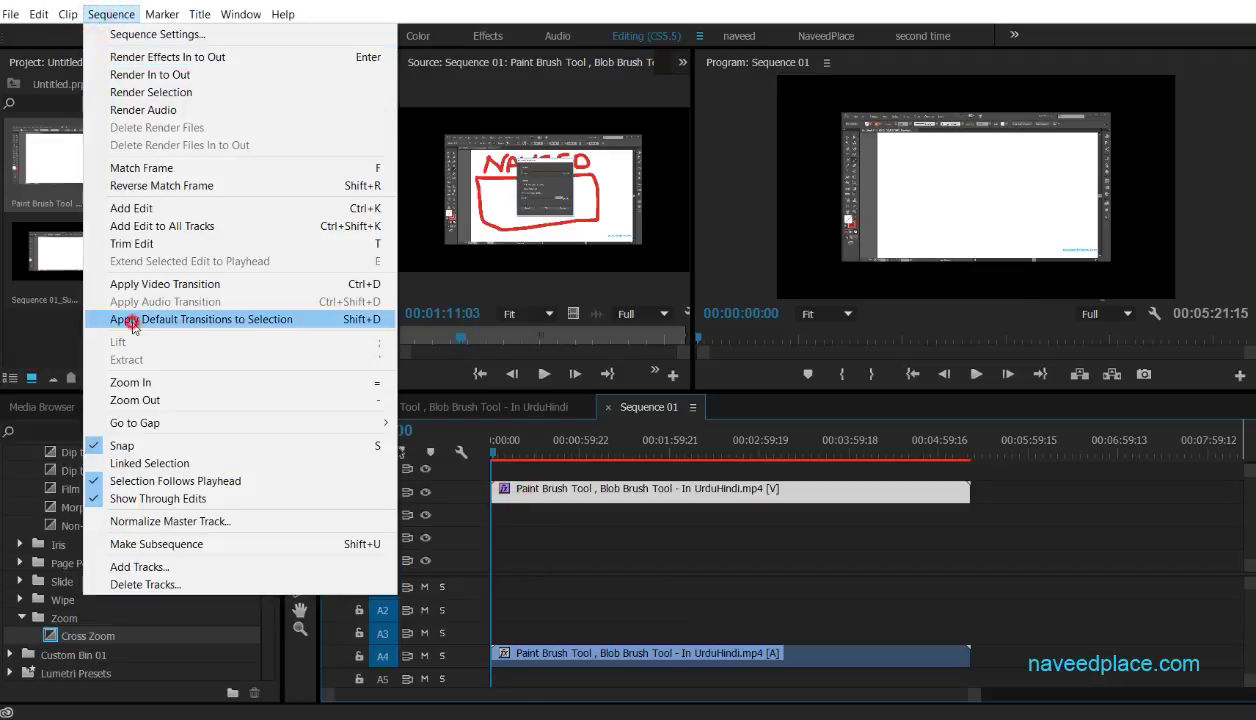
{"action": "left_click", "coordinate": [134, 319]}
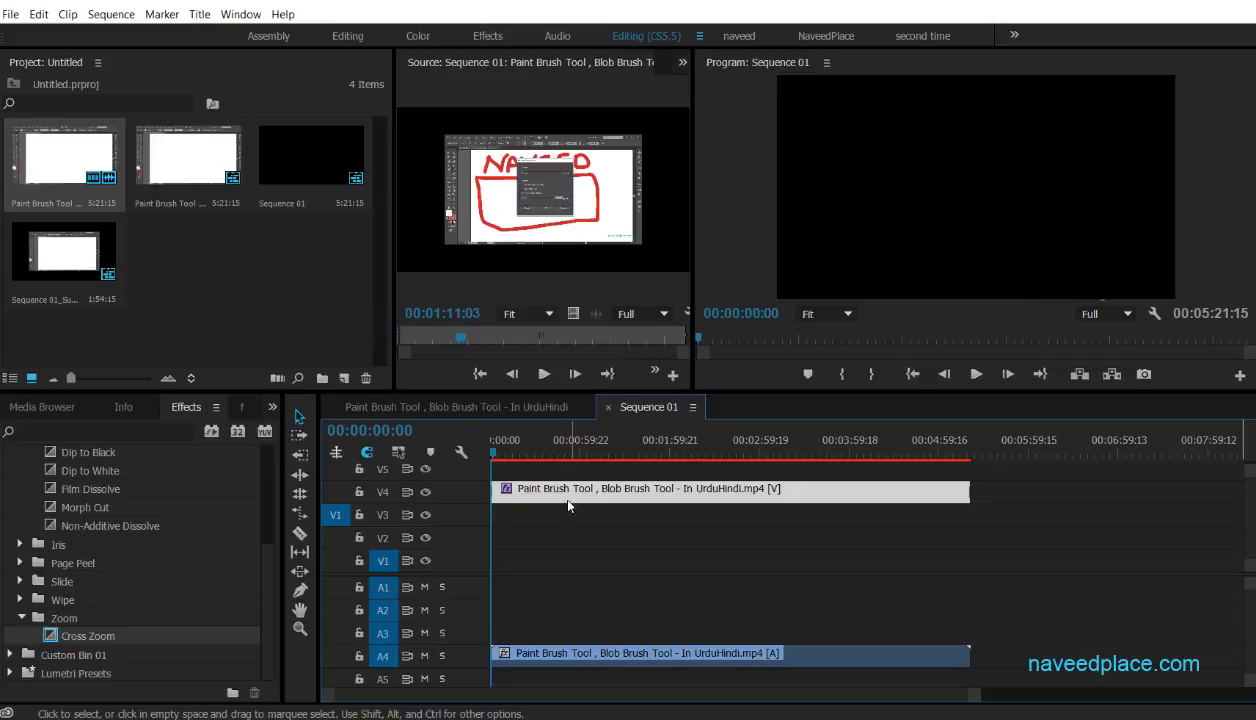
{"action": "left_click", "coordinate": [492, 455]}
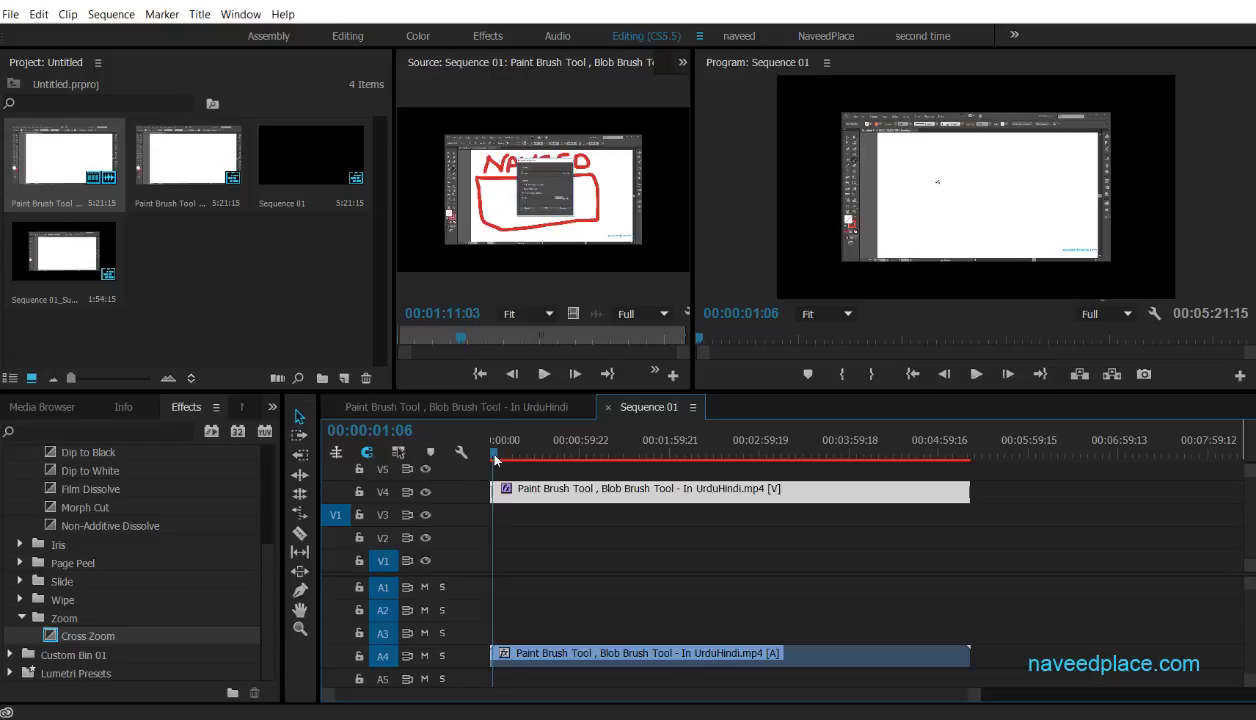
{"action": "left_click_drag", "start_coordinate": [496, 459], "coordinate": [467, 457]}
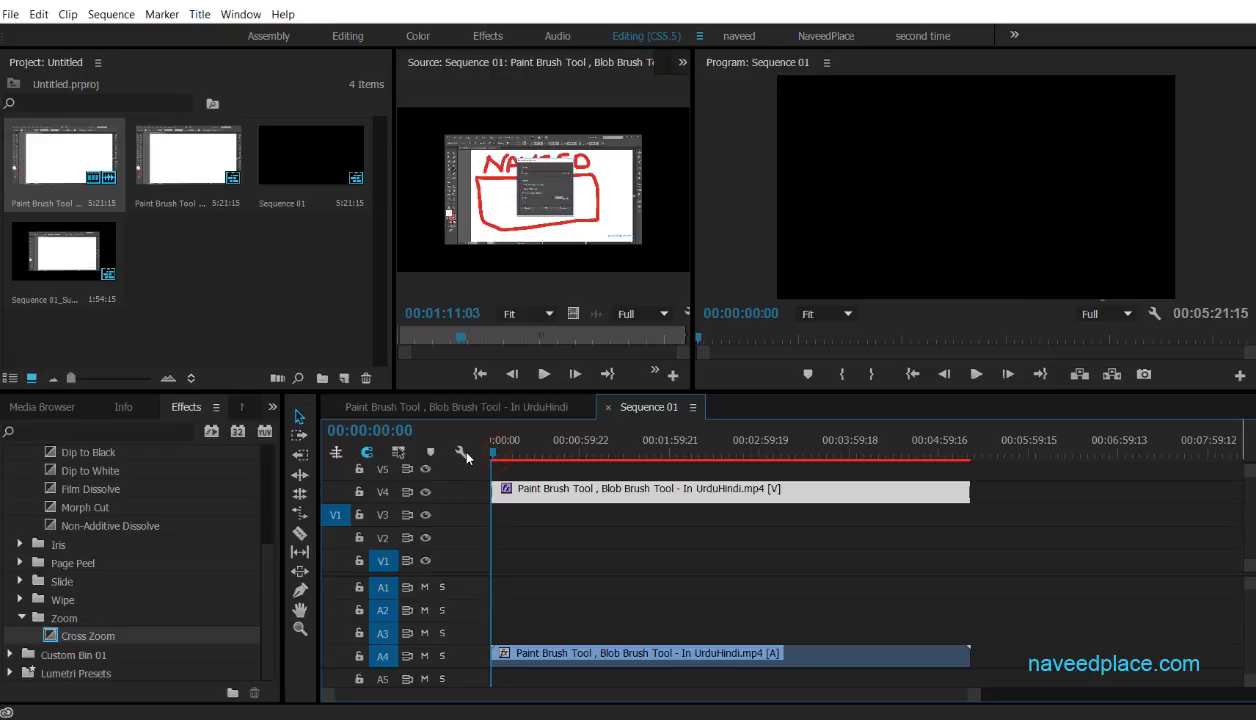
Step: Browse the 3D Motion video transitions, select Cube Spin, and collapse the Video Transitions folder
{"action": "left_click", "coordinate": [21, 619]}
{"action": "scroll", "coordinate": [33, 513], "scroll_direction": "up", "scroll_amount": 2}
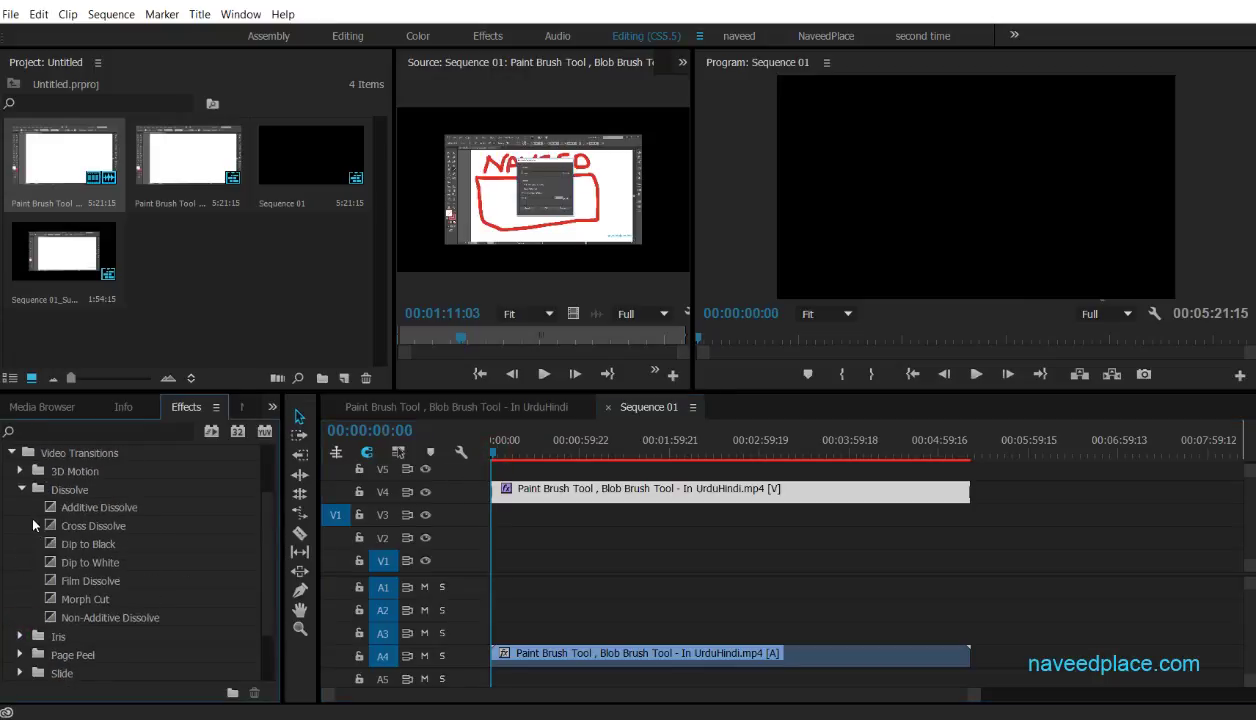
{"action": "left_click", "coordinate": [22, 490]}
{"action": "left_click", "coordinate": [11, 455]}
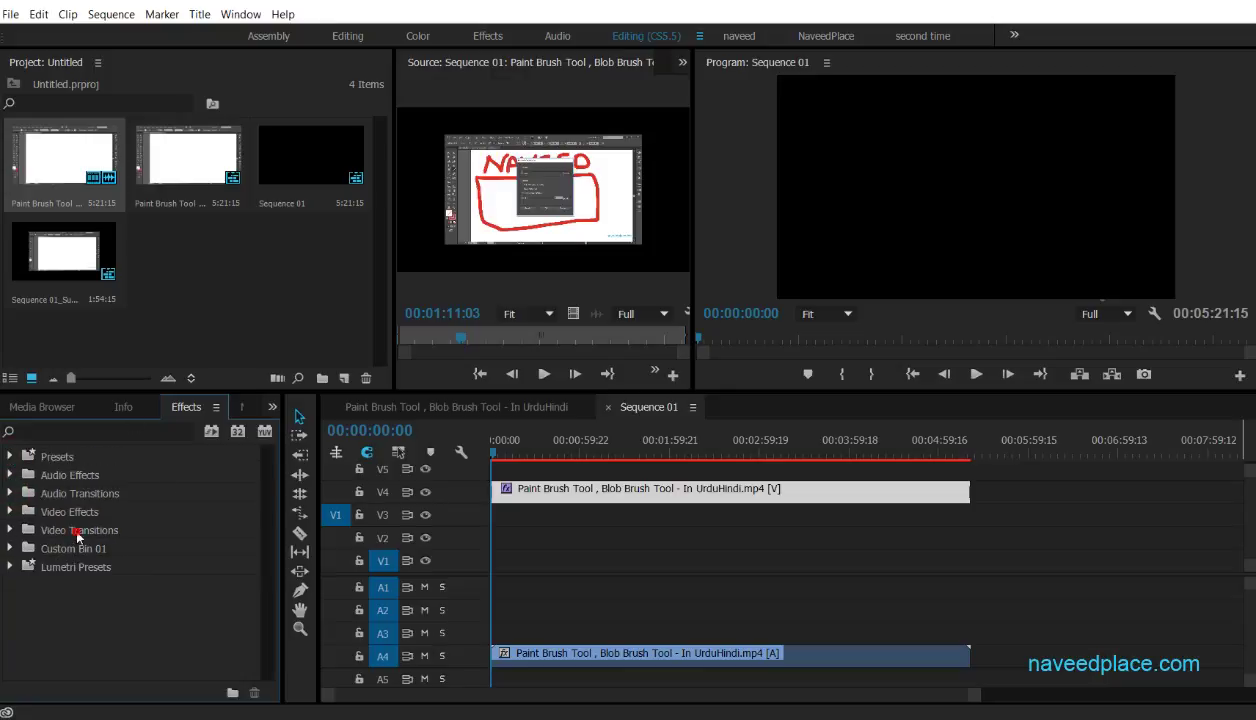
{"action": "double_click", "coordinate": [77, 535]}
{"action": "double_click", "coordinate": [45, 549]}
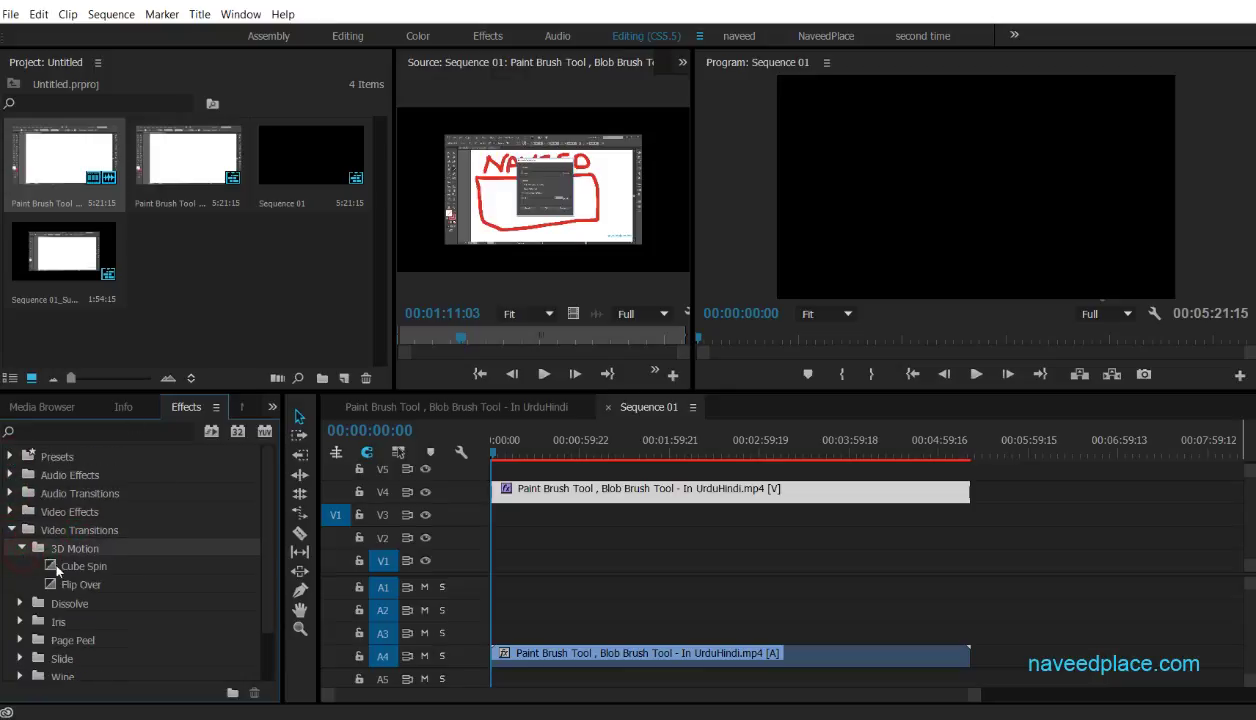
{"action": "left_click", "coordinate": [60, 567]}
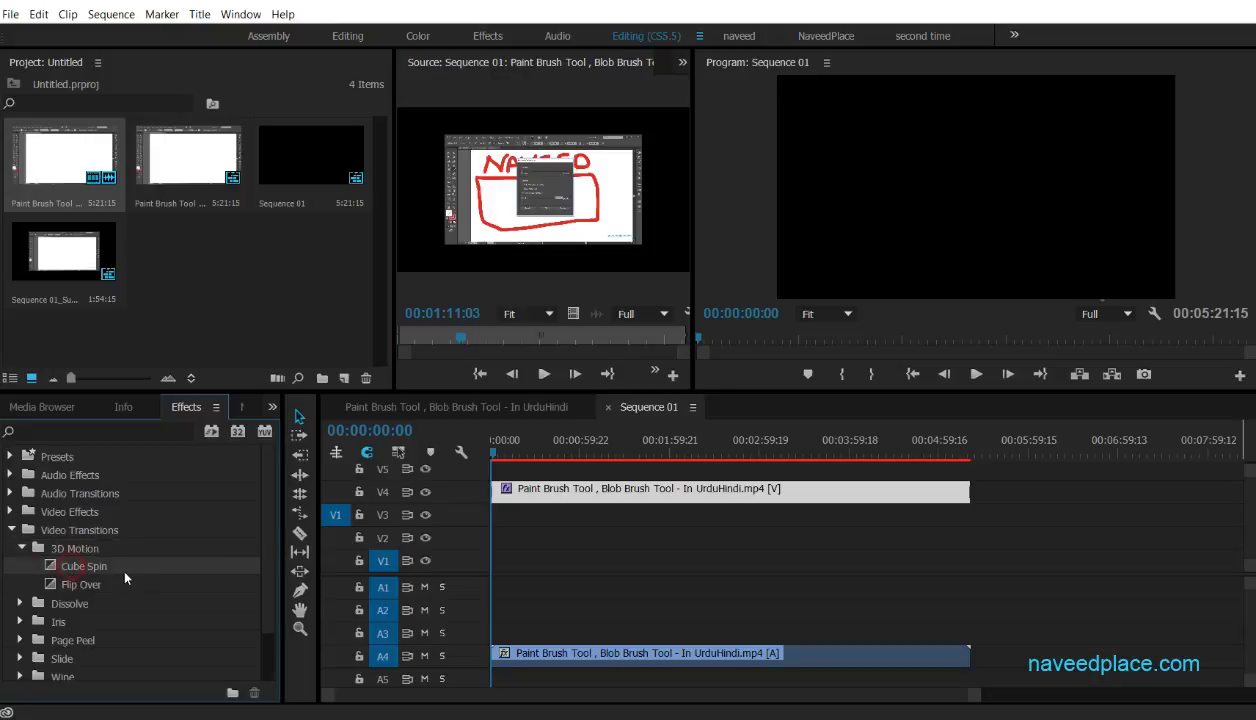
{"action": "left_click", "coordinate": [11, 530]}
Step: Mark an In point at 00:00:42:22 and an Out point at 00:03:22:07 in Sequence 01
{"action": "left_click", "coordinate": [111, 14]}
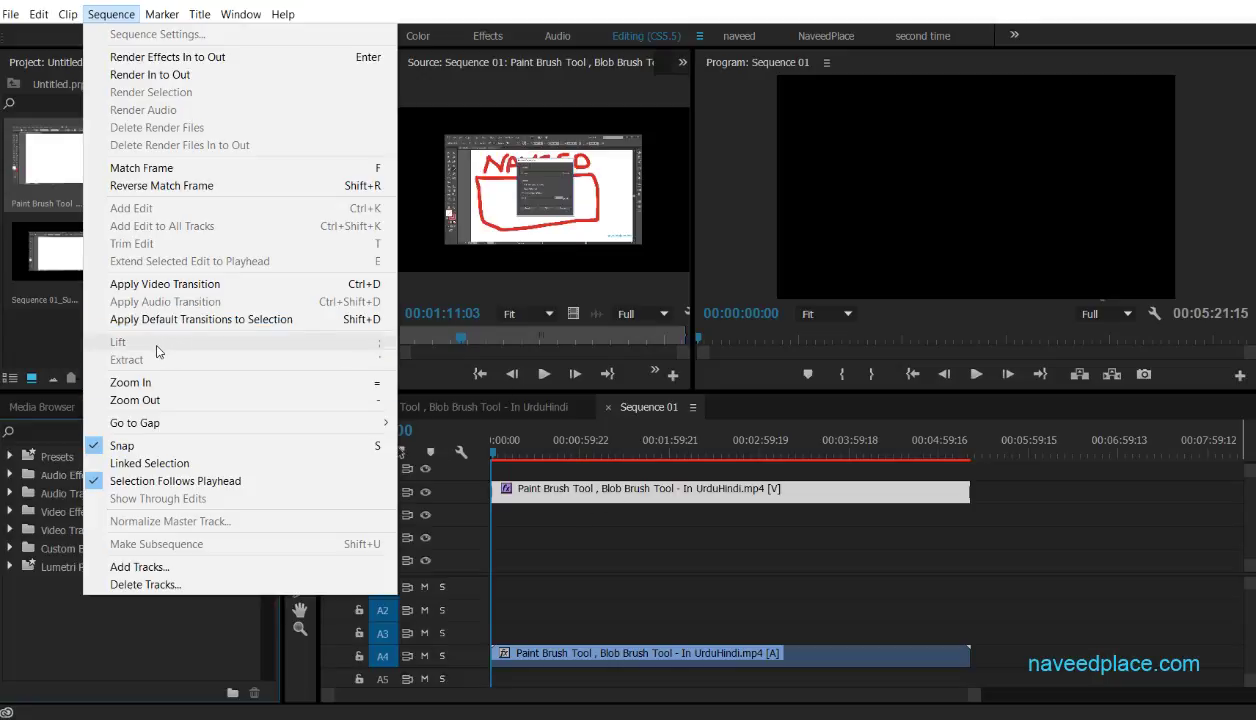
{"action": "left_click", "coordinate": [537, 445]}
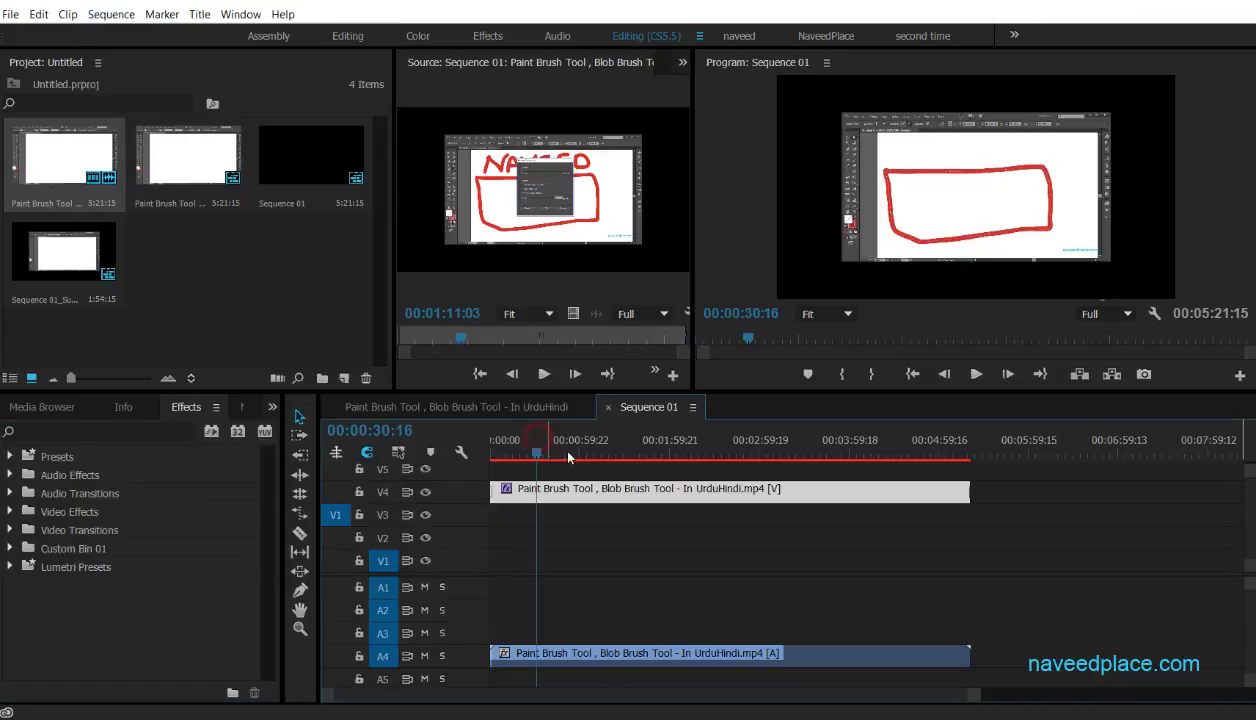
{"action": "left_click", "coordinate": [555, 441]}
{"action": "left_click", "coordinate": [842, 374]}
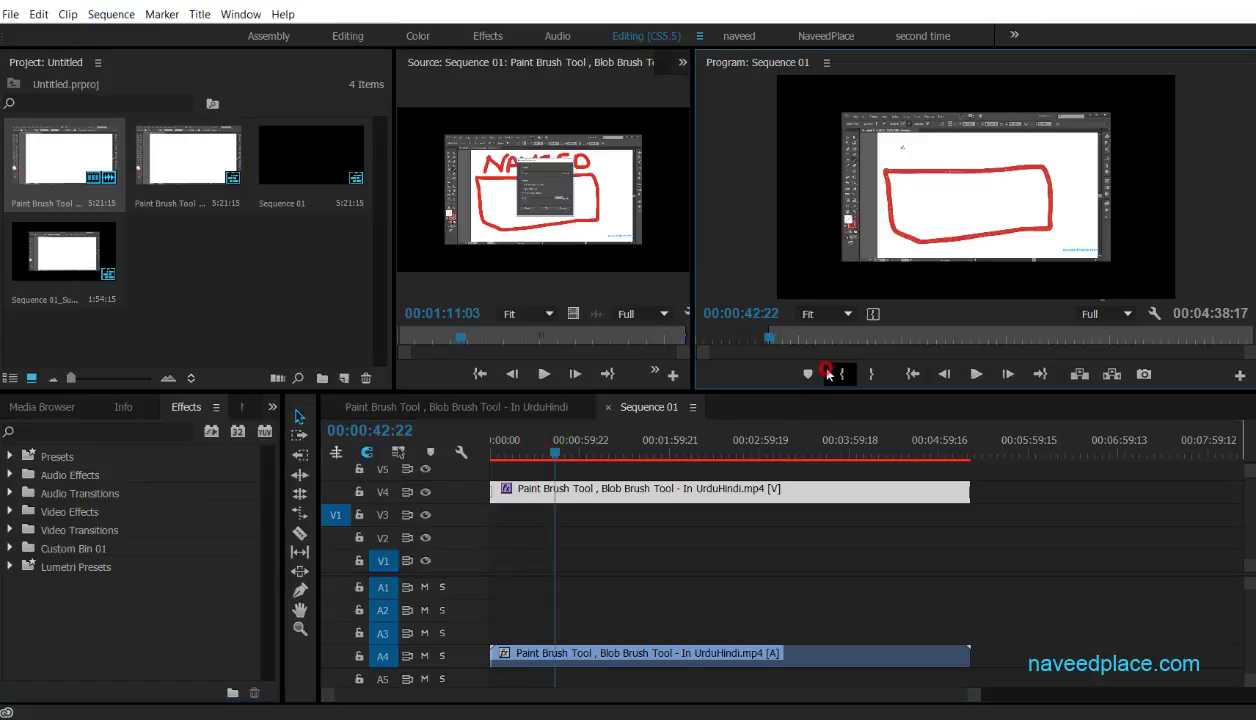
{"action": "left_click", "coordinate": [868, 374]}
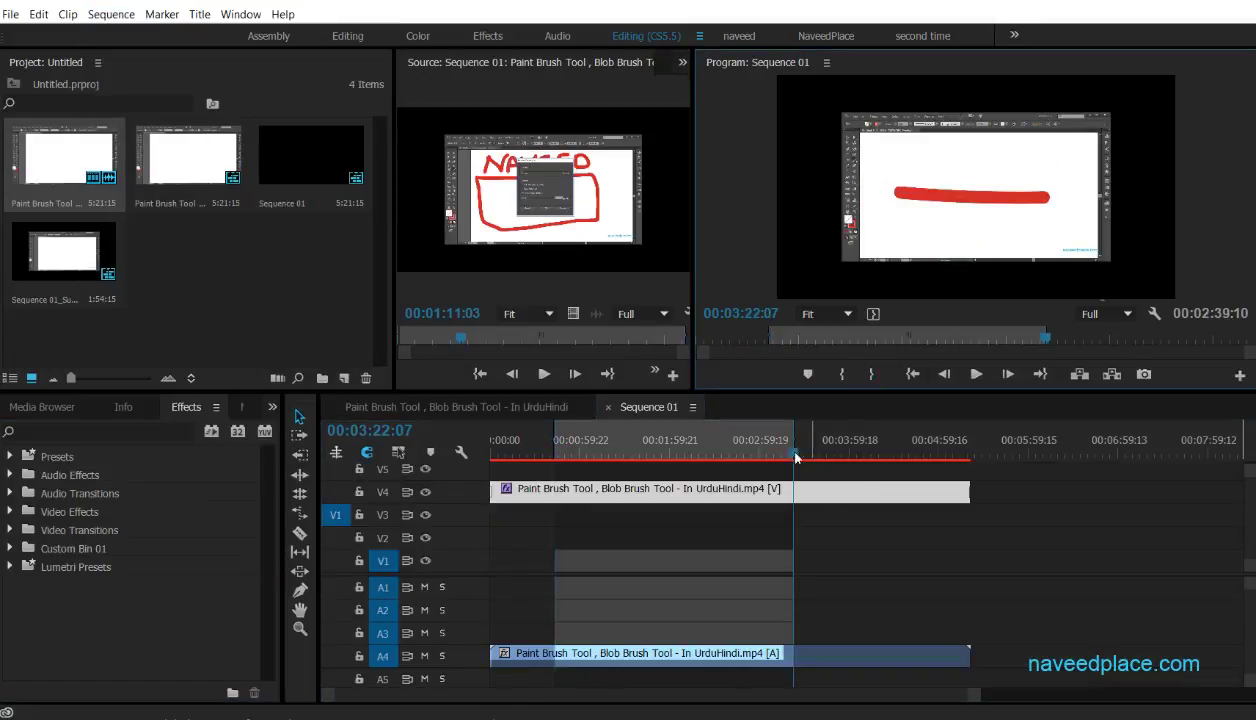
{"action": "left_click", "coordinate": [161, 14]}
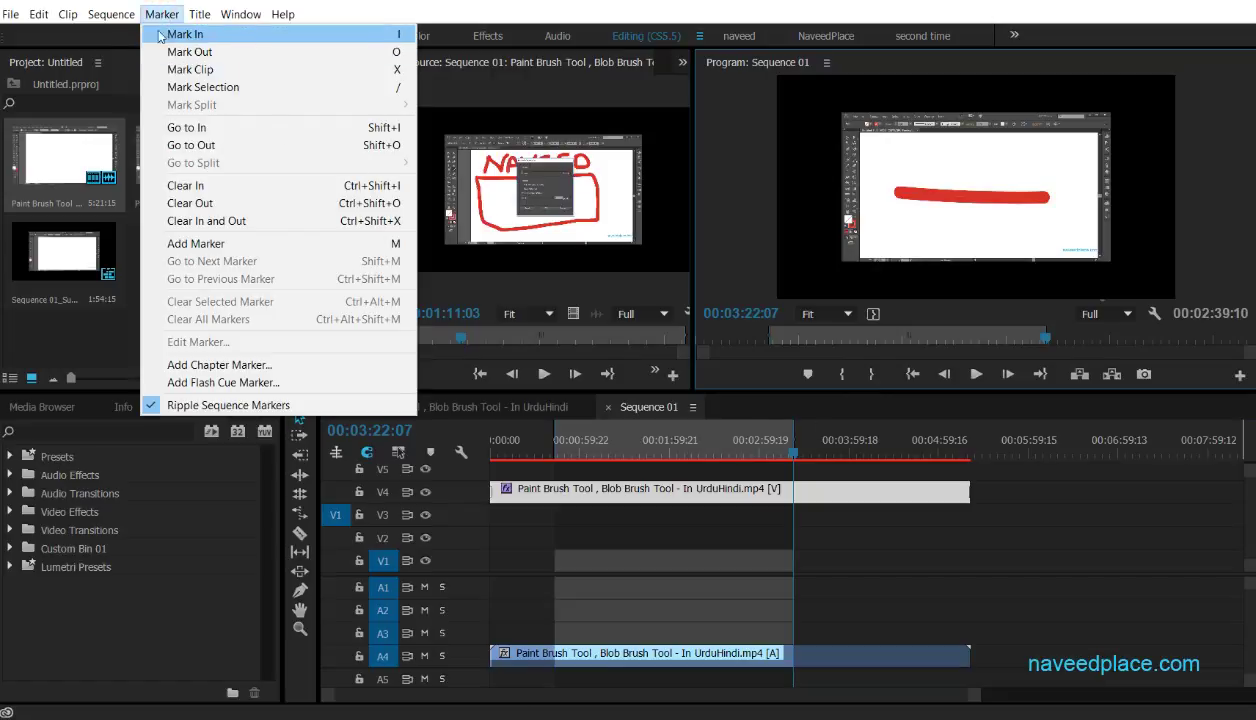
{"action": "left_click", "coordinate": [645, 496]}
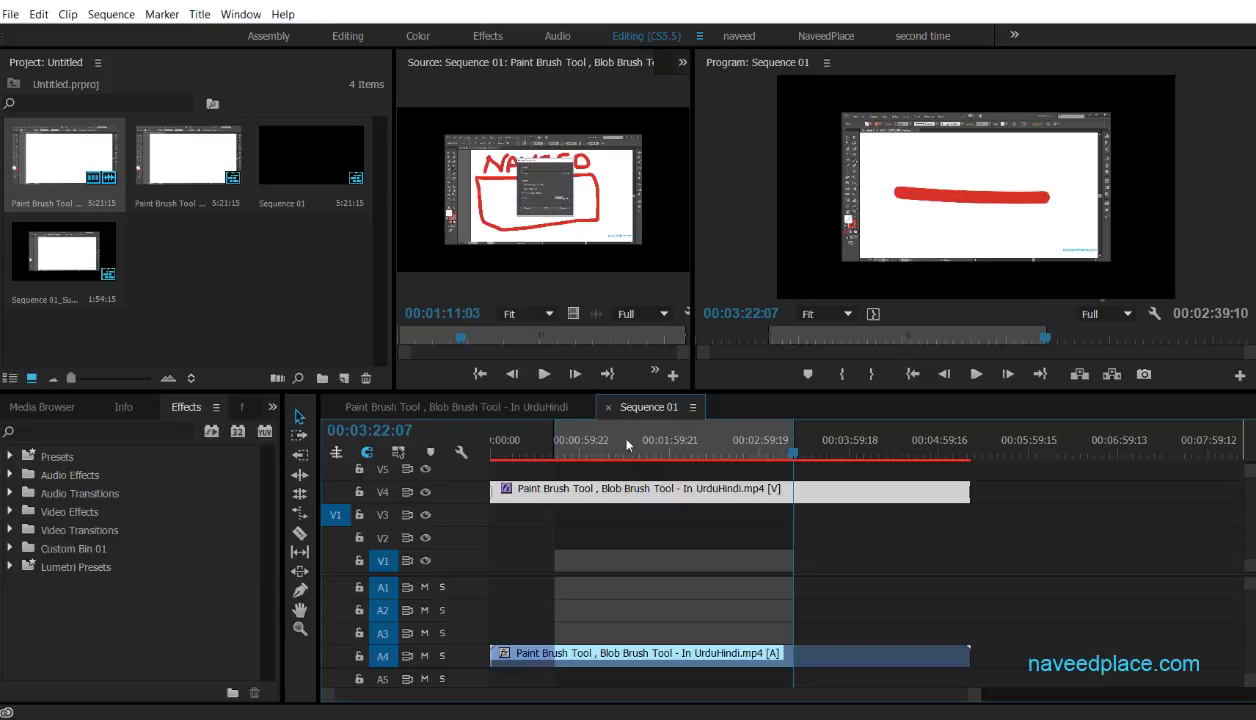
Step: Enable linked selection, select the V4 clip with its linked audio, and lift the marked range with the playhead at 00:01:08:16
{"action": "left_click", "coordinate": [592, 444]}
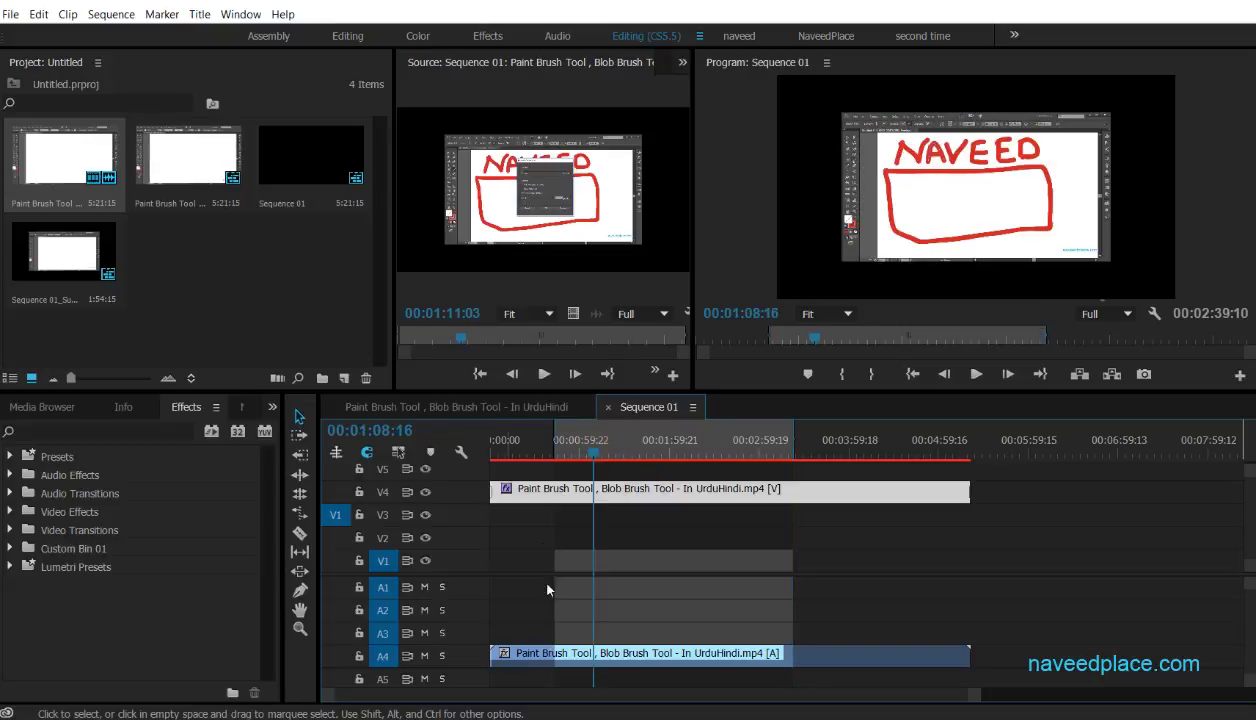
{"action": "left_click", "coordinate": [397, 451]}
{"action": "left_click", "coordinate": [642, 505]}
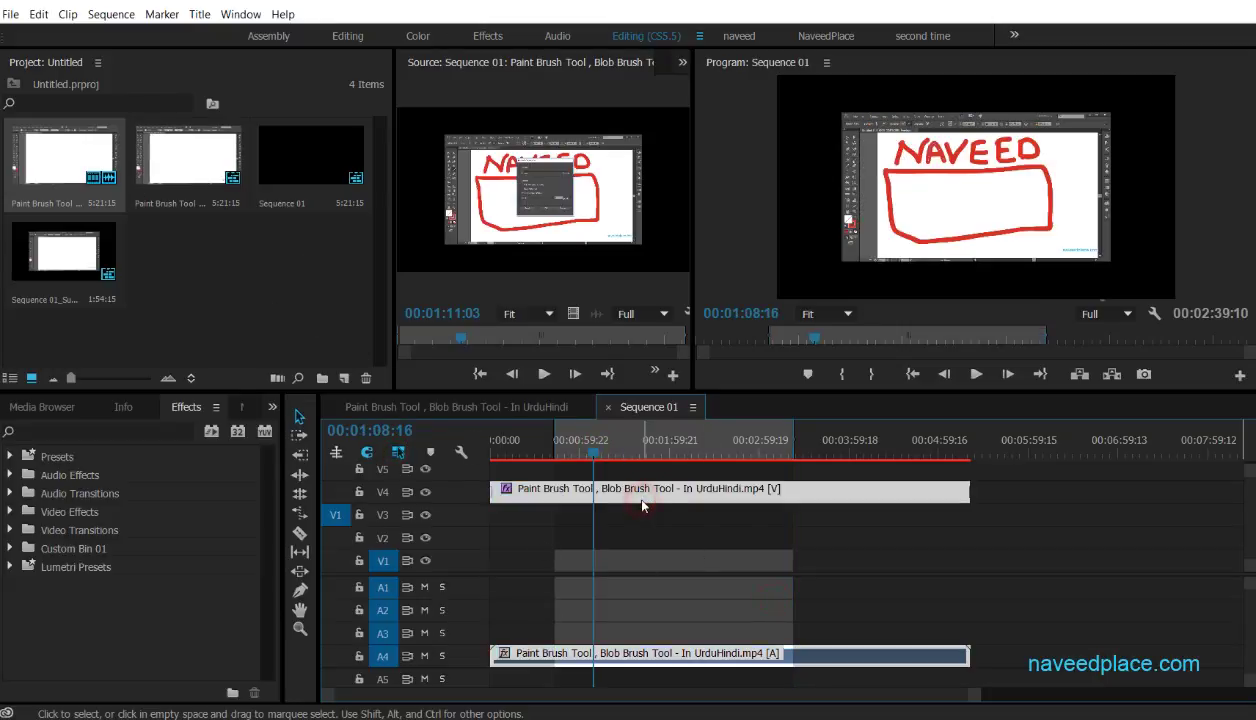
{"action": "left_click", "coordinate": [114, 15]}
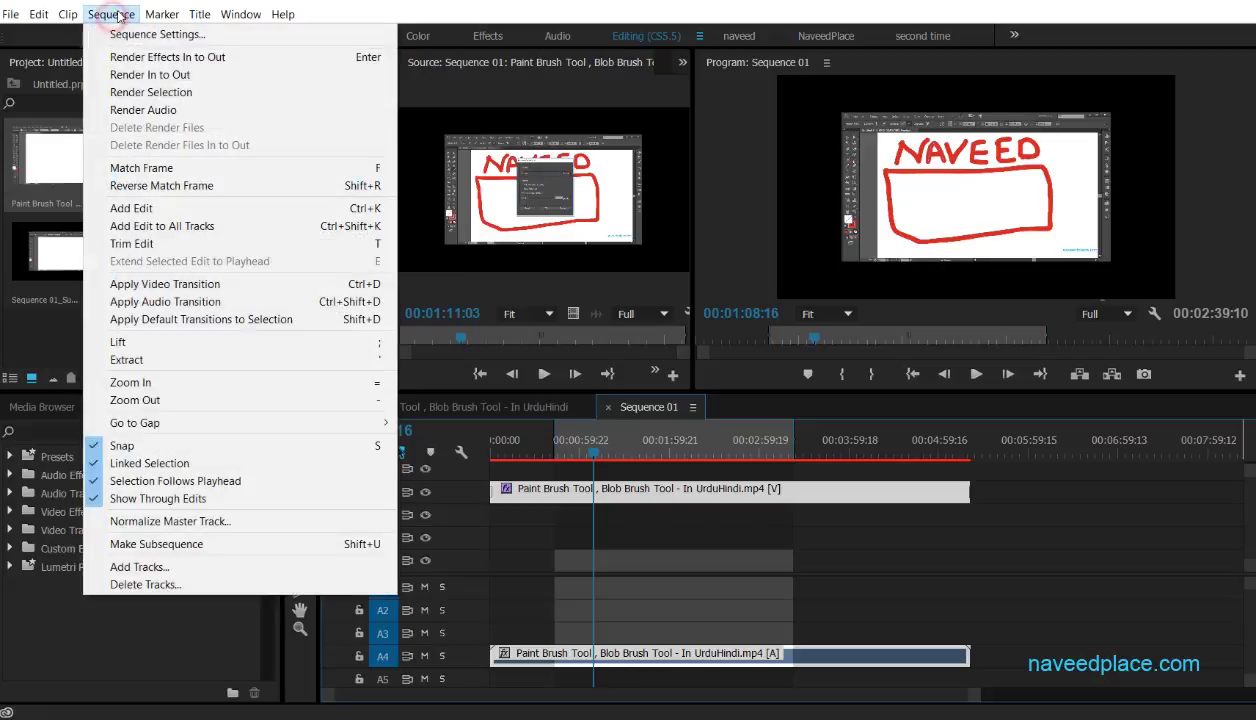
{"action": "left_click", "coordinate": [160, 330]}
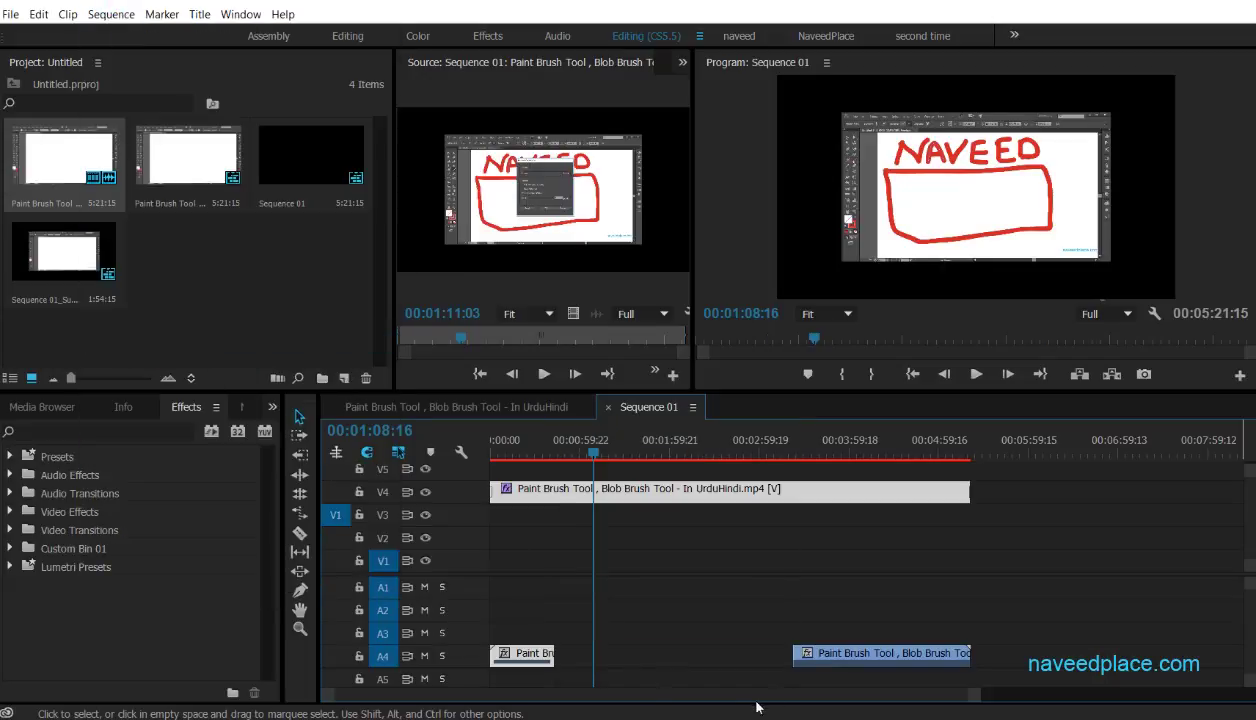
Step: Save the project, undo the lift, and lift the marked range once more before undoing it again
{"action": "key", "text": "ctrl+s"}
{"action": "key", "text": "ctrl+z"}
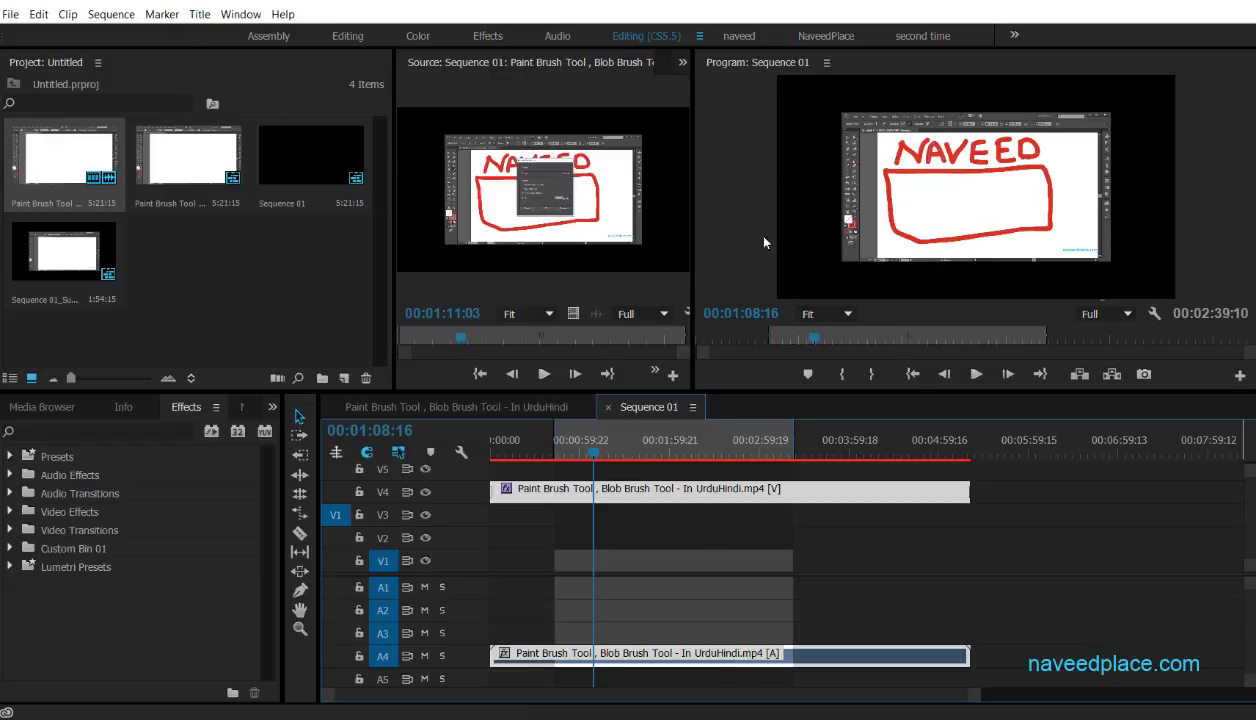
{"action": "left_click", "coordinate": [1083, 377]}
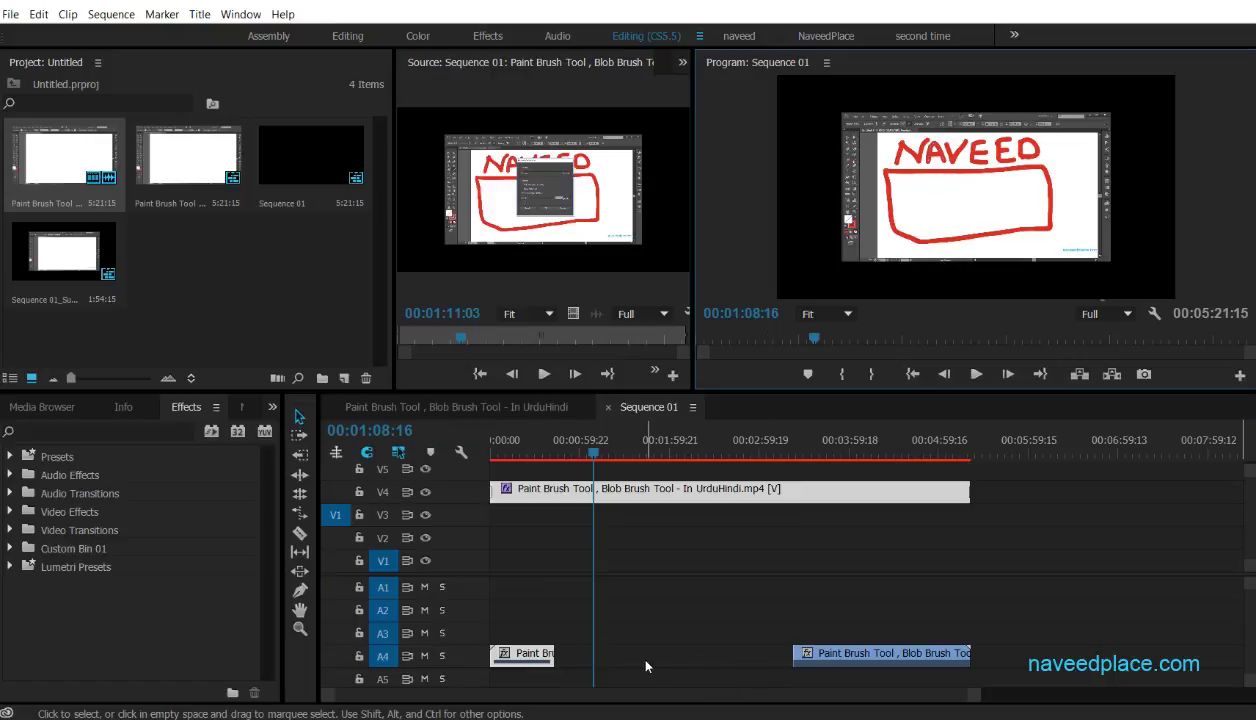
{"action": "key", "text": "ctrl+z"}
Step: Place the playhead at 00:02:13:15, turn off linked selection, and delete only the video clip on V4
{"action": "left_click", "coordinate": [690, 494]}
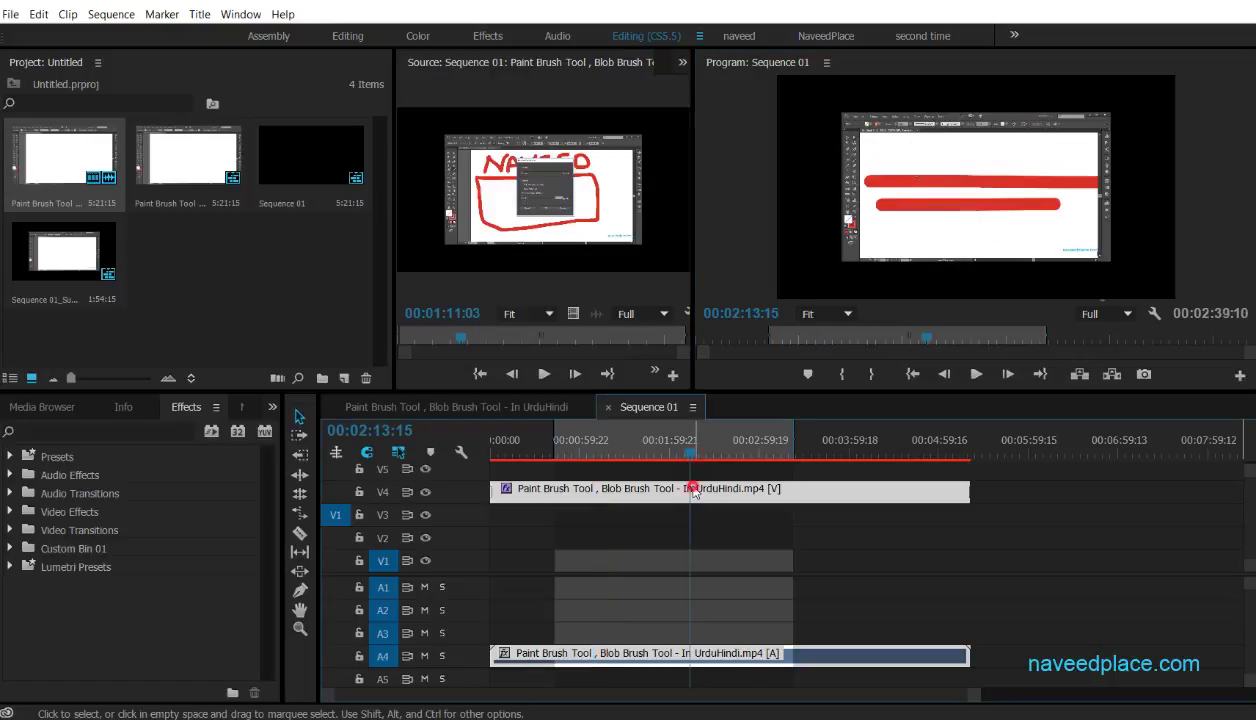
{"action": "left_click", "coordinate": [805, 490]}
{"action": "left_click", "coordinate": [1009, 583]}
{"action": "left_click", "coordinate": [855, 490]}
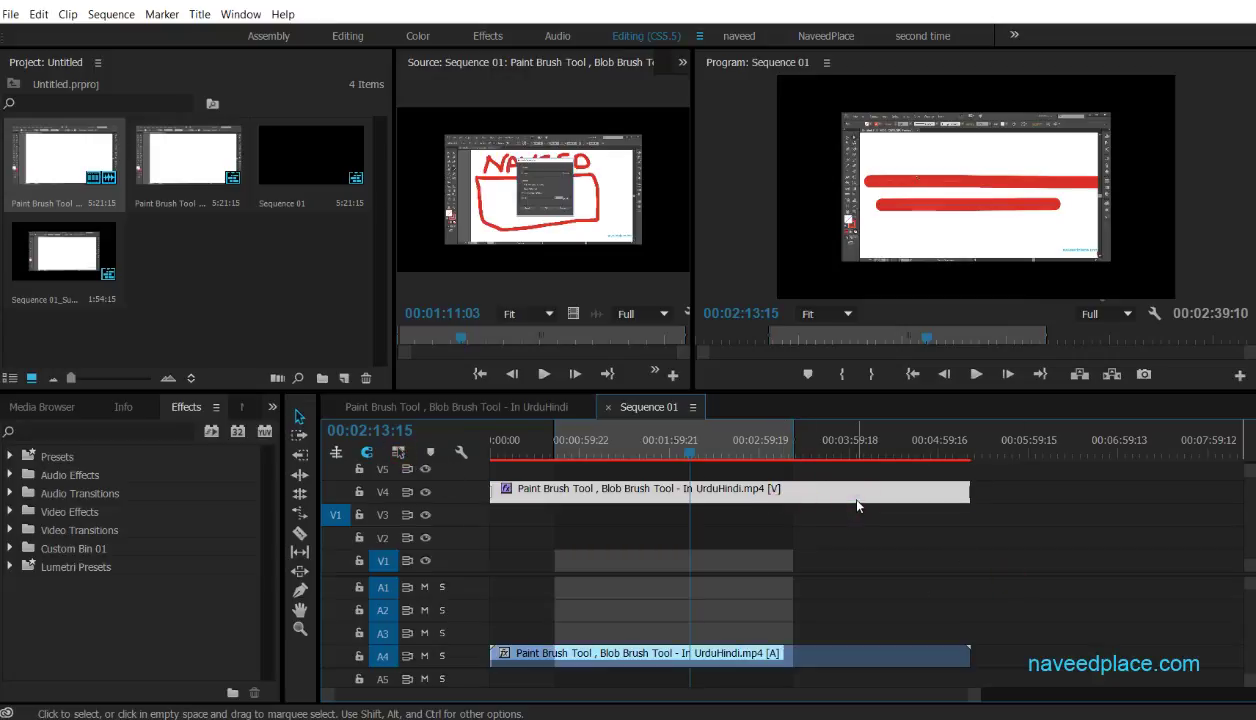
{"action": "key", "text": "Delete"}
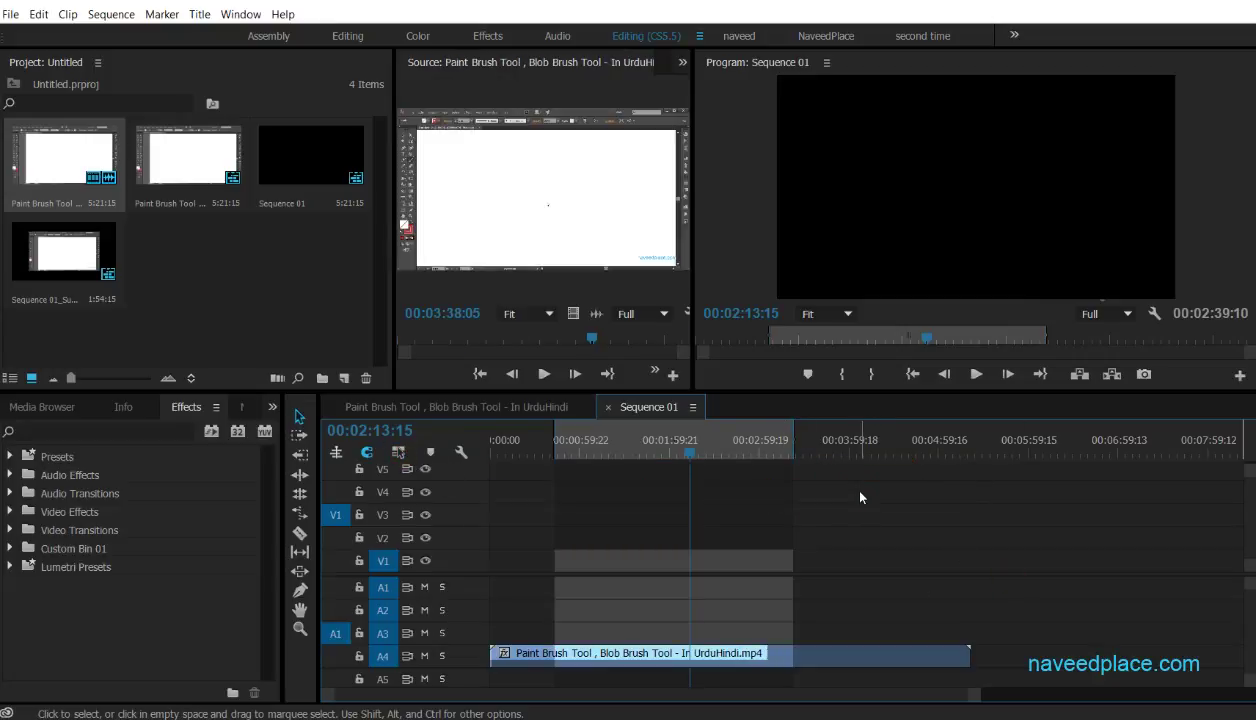
Step: Lift the marked In-to-Out range from the A4 audio clip, and undo the lift
{"action": "left_click", "coordinate": [125, 16]}
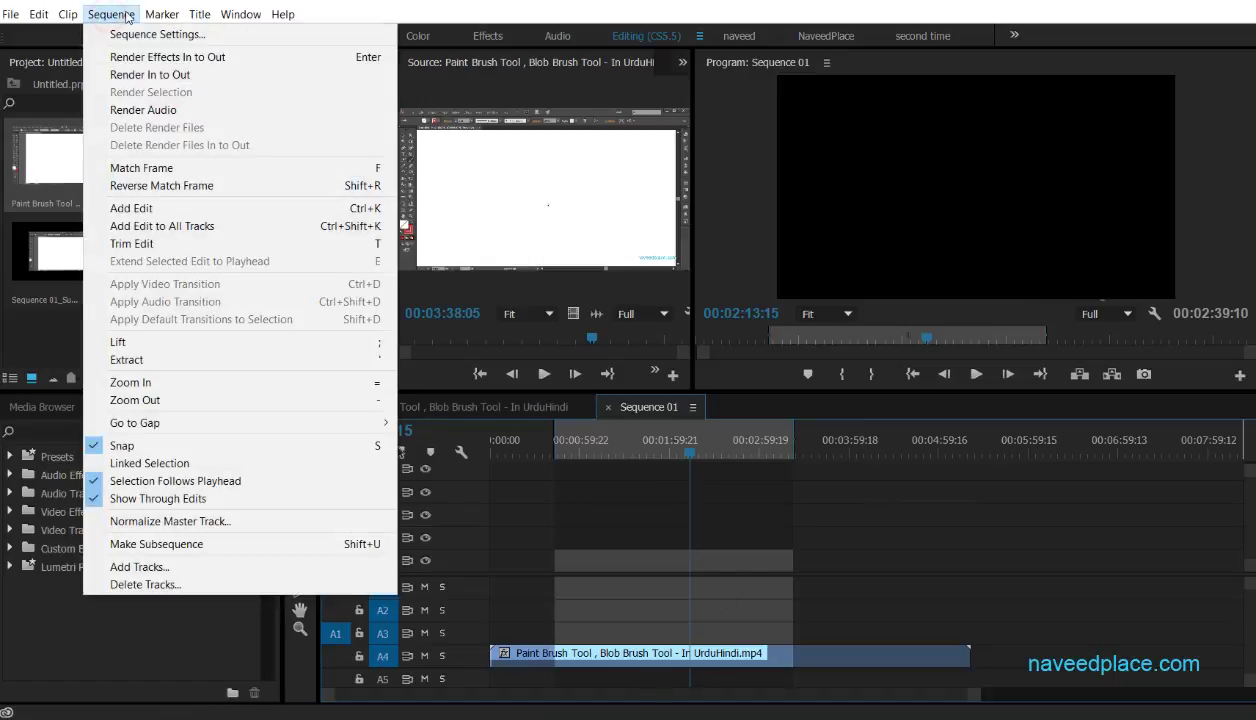
{"action": "left_click", "coordinate": [150, 341]}
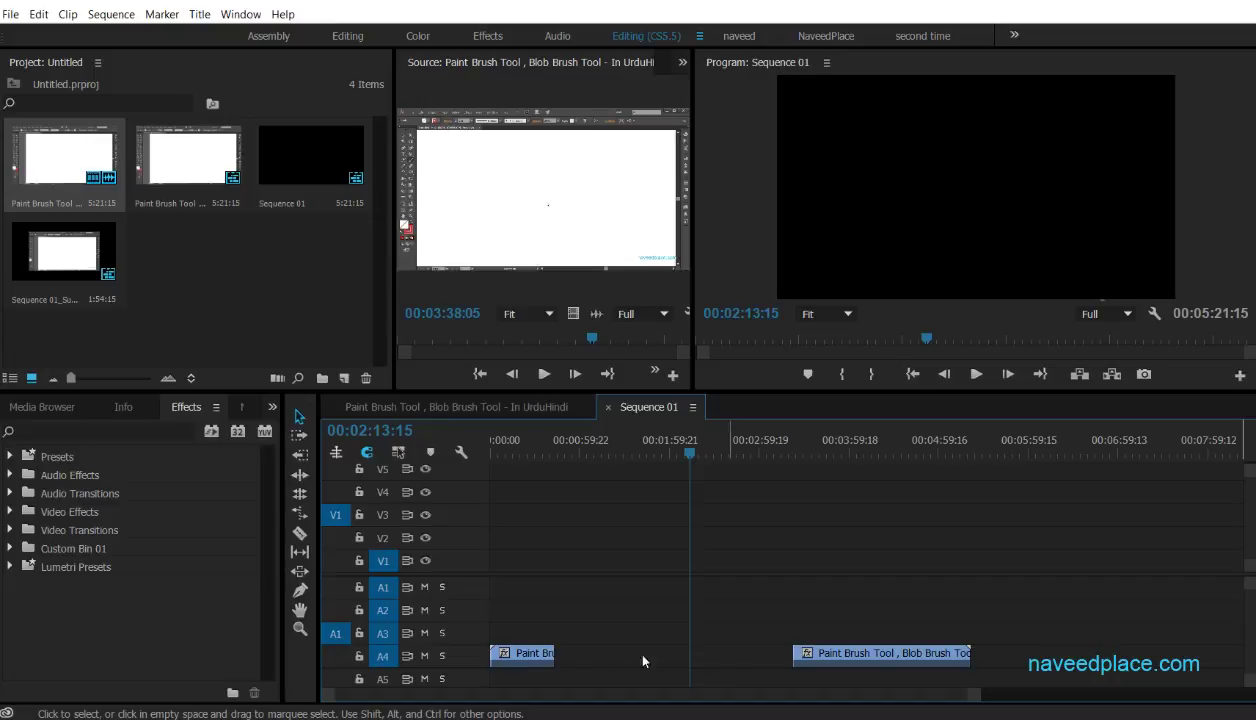
{"action": "key", "text": "ctrl+z"}
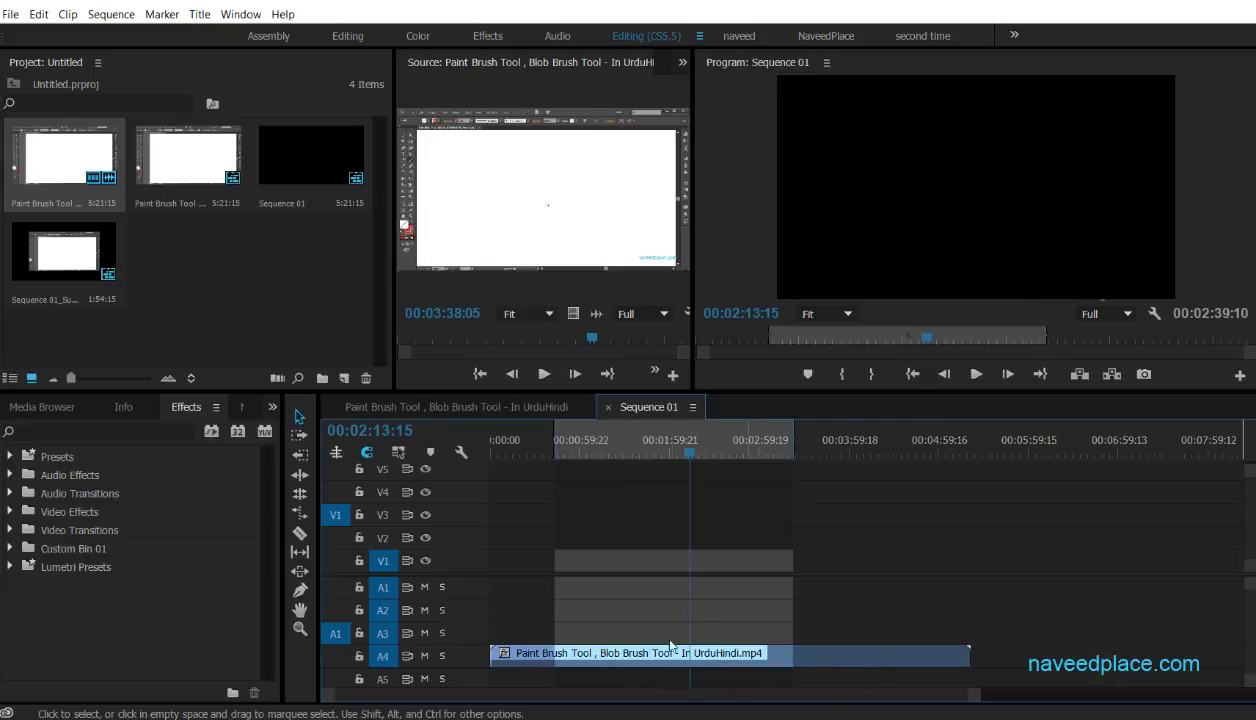
Step: Extract the marked In-to-Out range from the A4 audio clip, and undo the extraction
{"action": "left_click", "coordinate": [111, 14]}
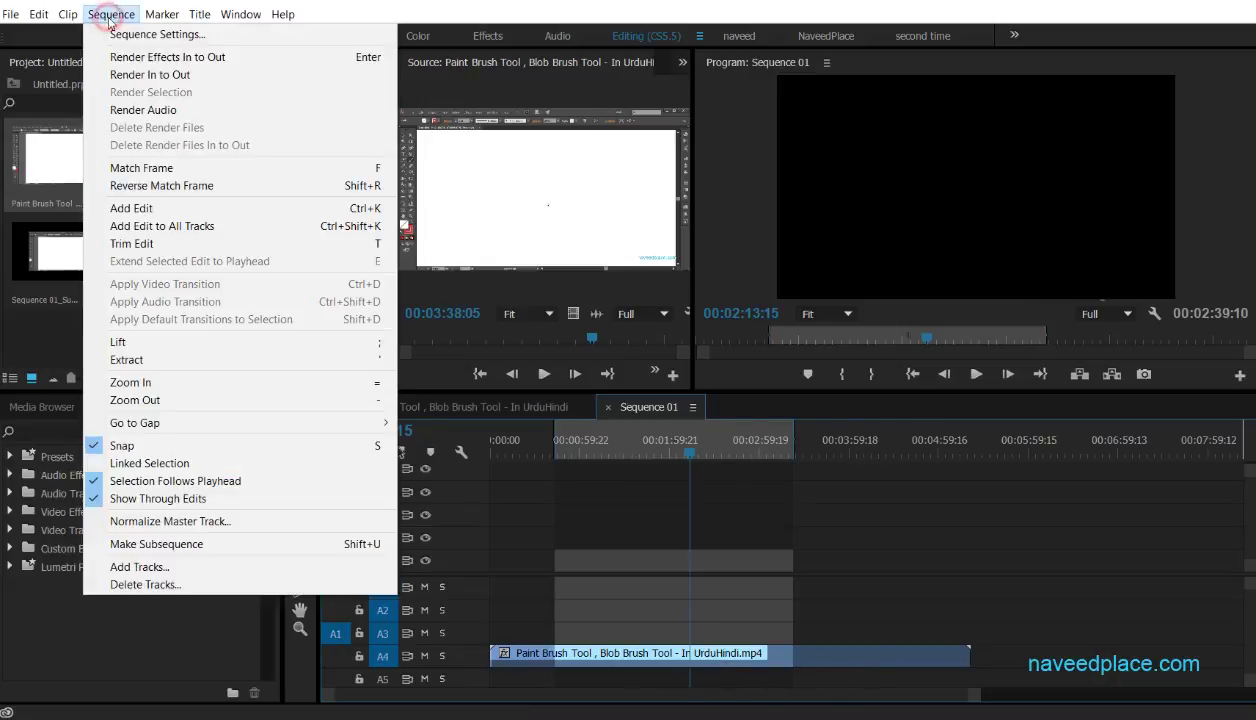
{"action": "left_click", "coordinate": [151, 363]}
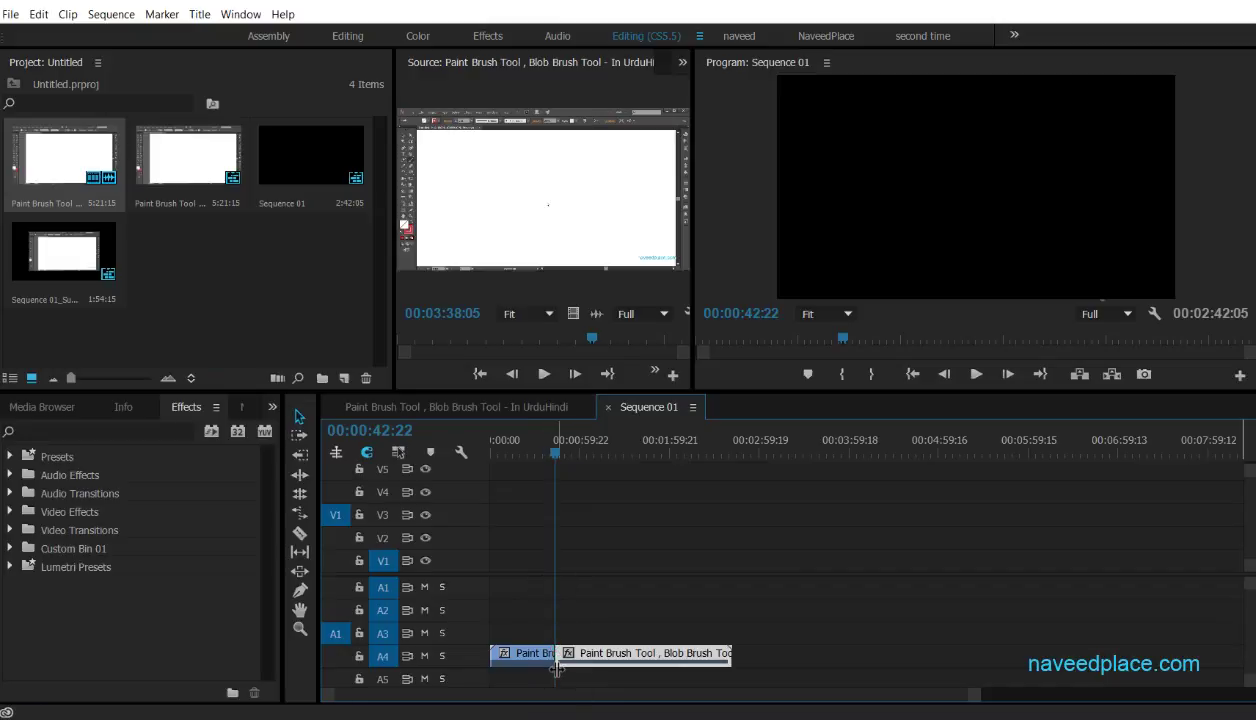
{"action": "key", "text": "ctrl+z"}
Step: Lift the marked range out of the audio clip on A4
{"action": "left_click", "coordinate": [110, 14]}
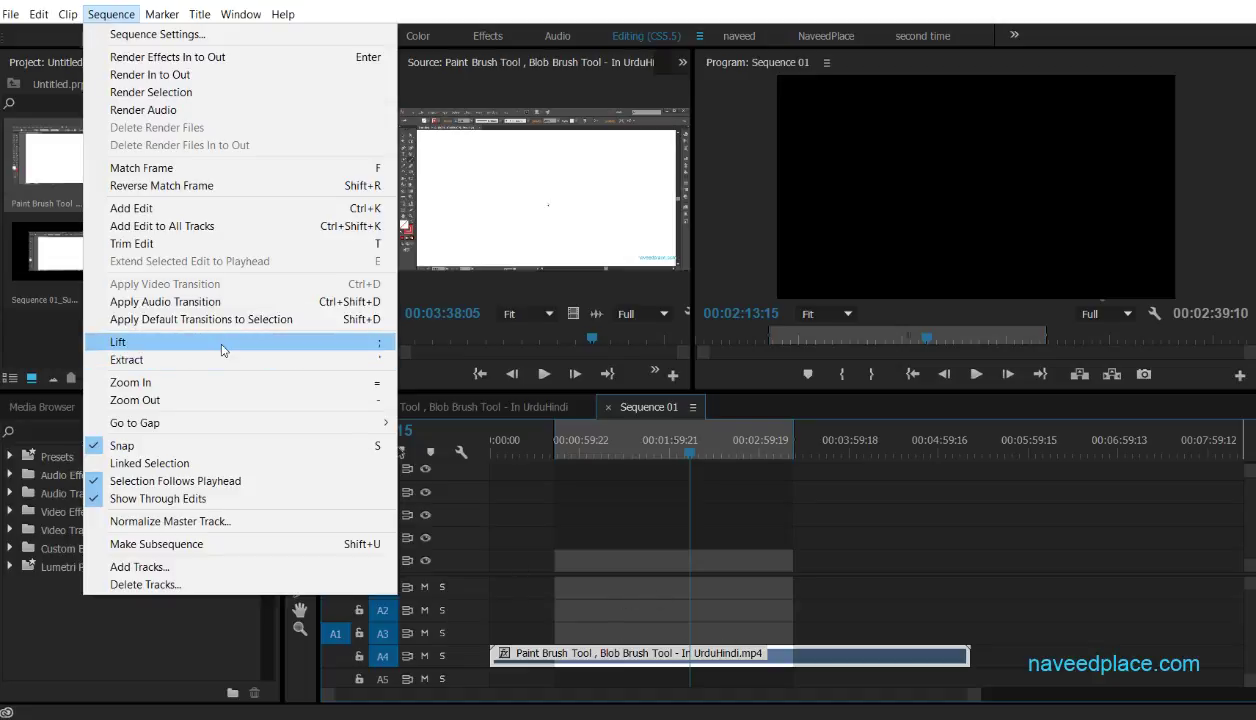
{"action": "left_click", "coordinate": [170, 342]}
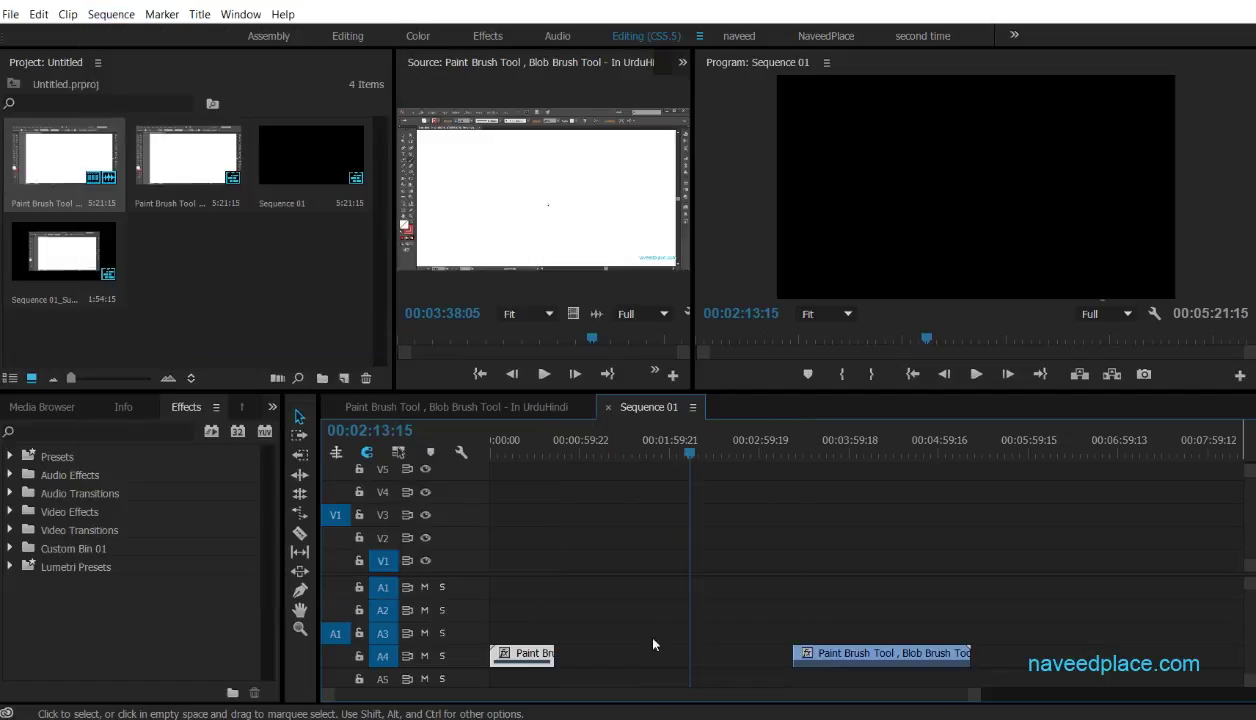
Step: Undo the last lift, and delete the whole audio clip on A4
{"action": "key", "text": "ctrl+z"}
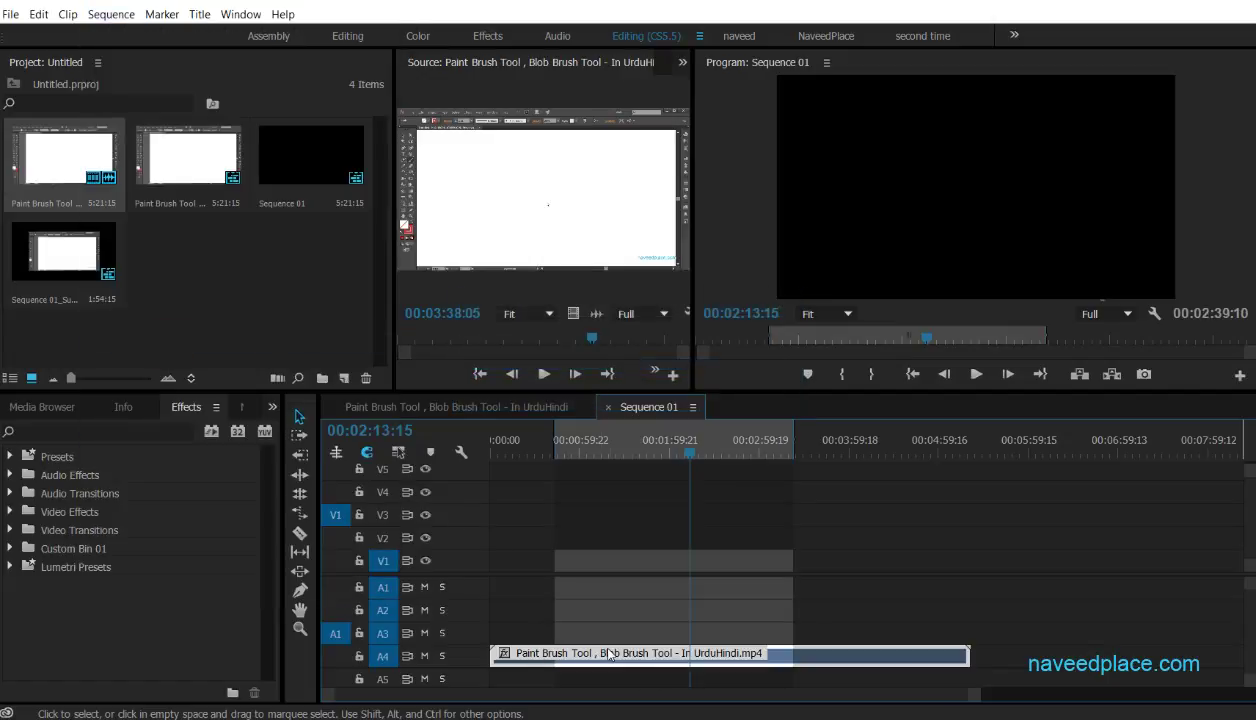
{"action": "left_click", "coordinate": [110, 14]}
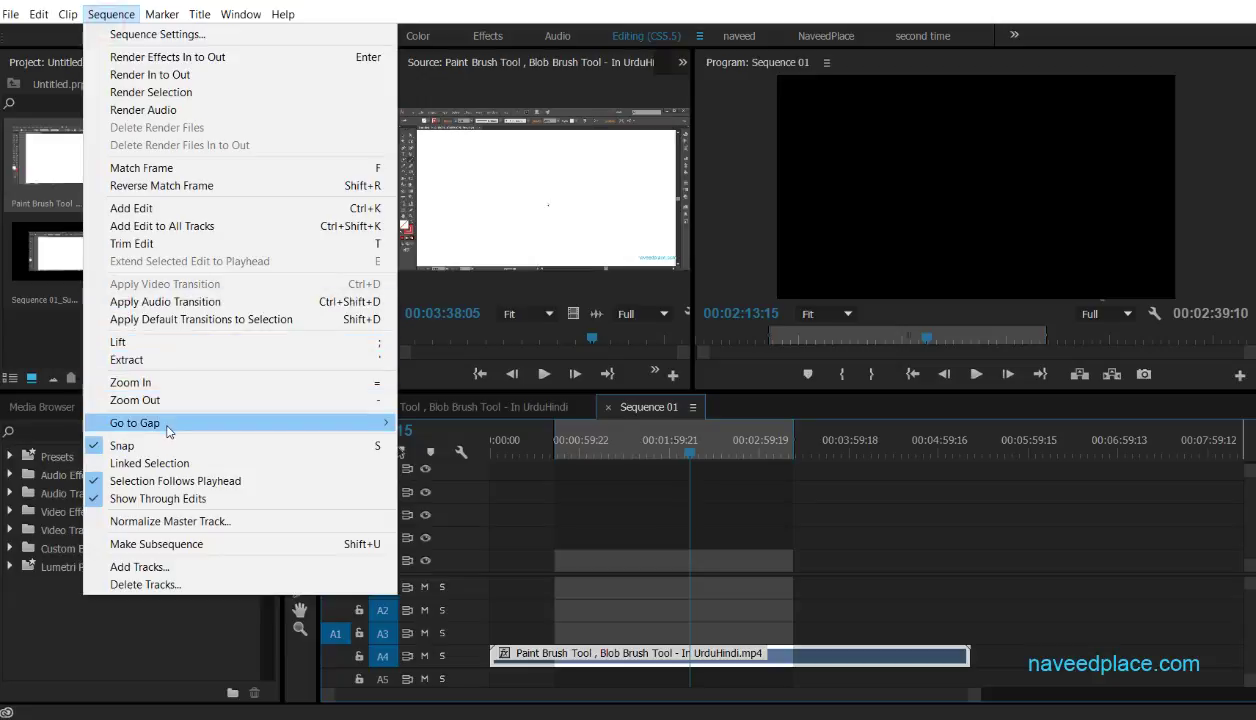
{"action": "left_click", "coordinate": [866, 492]}
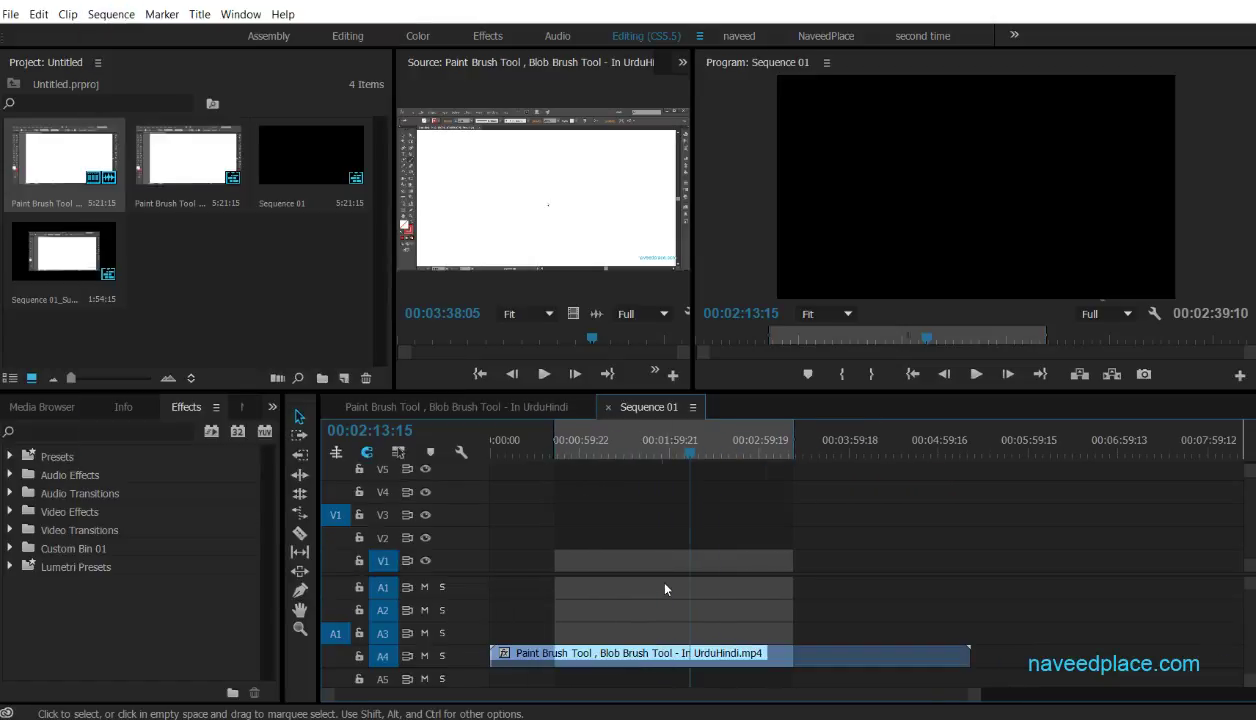
{"action": "left_click", "coordinate": [672, 654]}
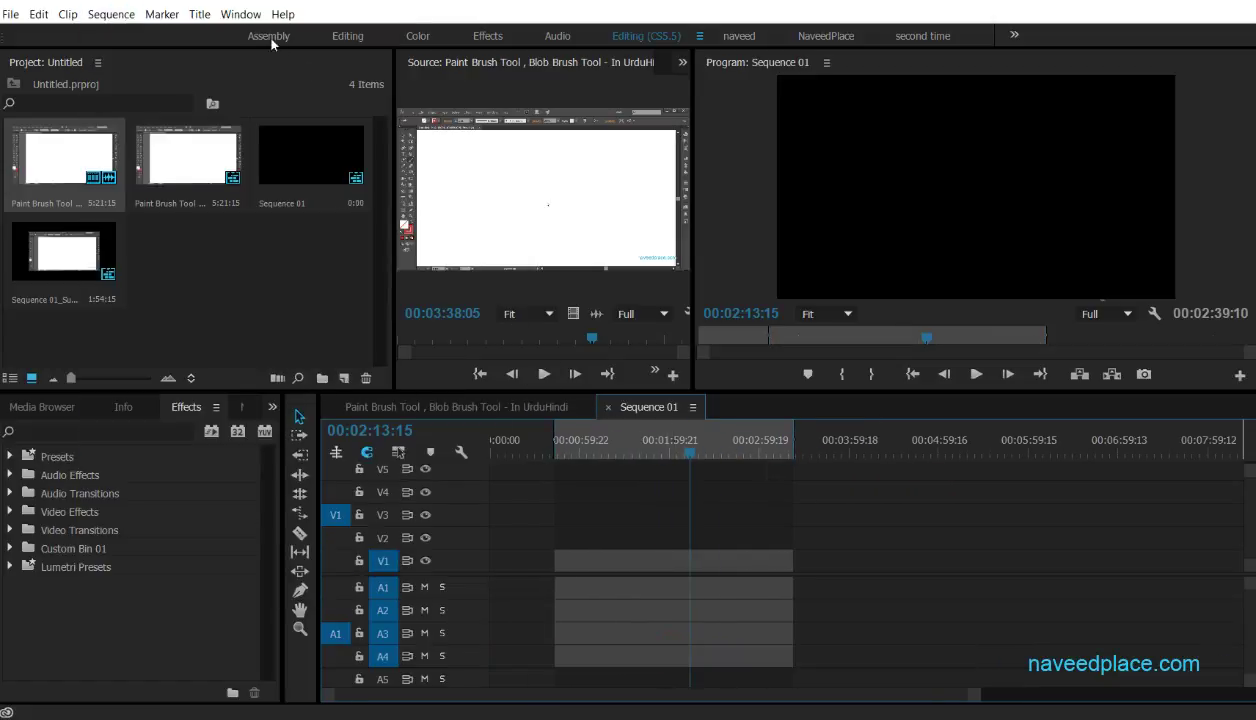
Step: Clear the In and Out points, and place the Paint Brush Tool clip at the start of V4 and A4, keeping the existing sequence settings
{"action": "left_click", "coordinate": [162, 14]}
{"action": "left_click", "coordinate": [200, 221]}
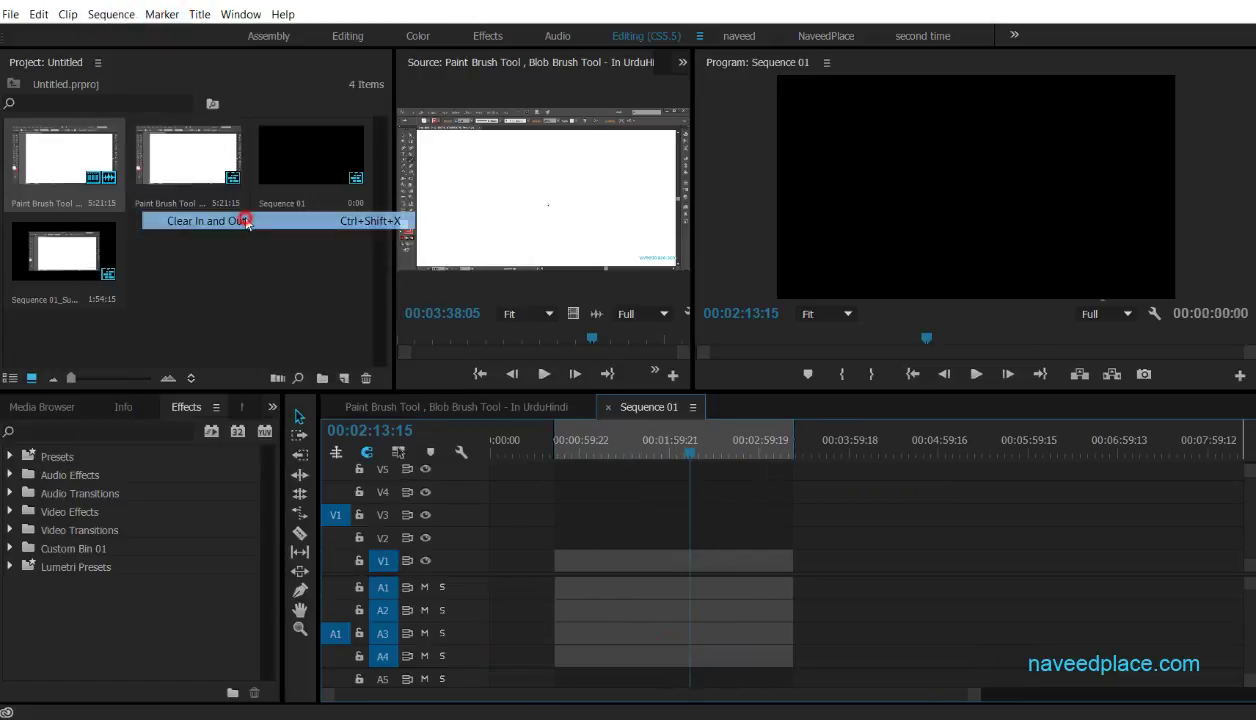
{"action": "mouse_move", "coordinate": [60, 152]}
{"action": "left_mouse_down"}
{"action": "mouse_move", "coordinate": [509, 510]}
{"action": "mouse_move", "coordinate": [475, 495]}
{"action": "left_mouse_up"}
{"action": "left_click", "coordinate": [765, 398]}
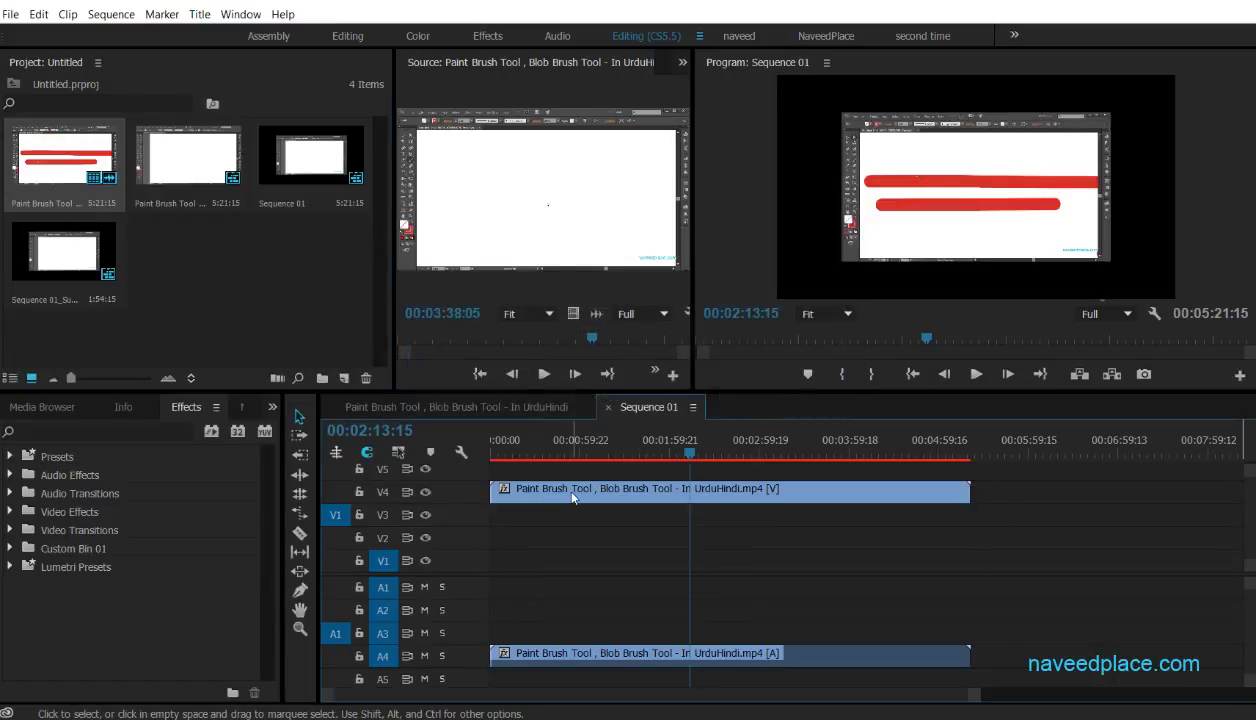
Step: Cut the V4 video clip into three pieces with the Razor tool, at about 00:01:36 and about 00:03:50
{"action": "left_click", "coordinate": [299, 533]}
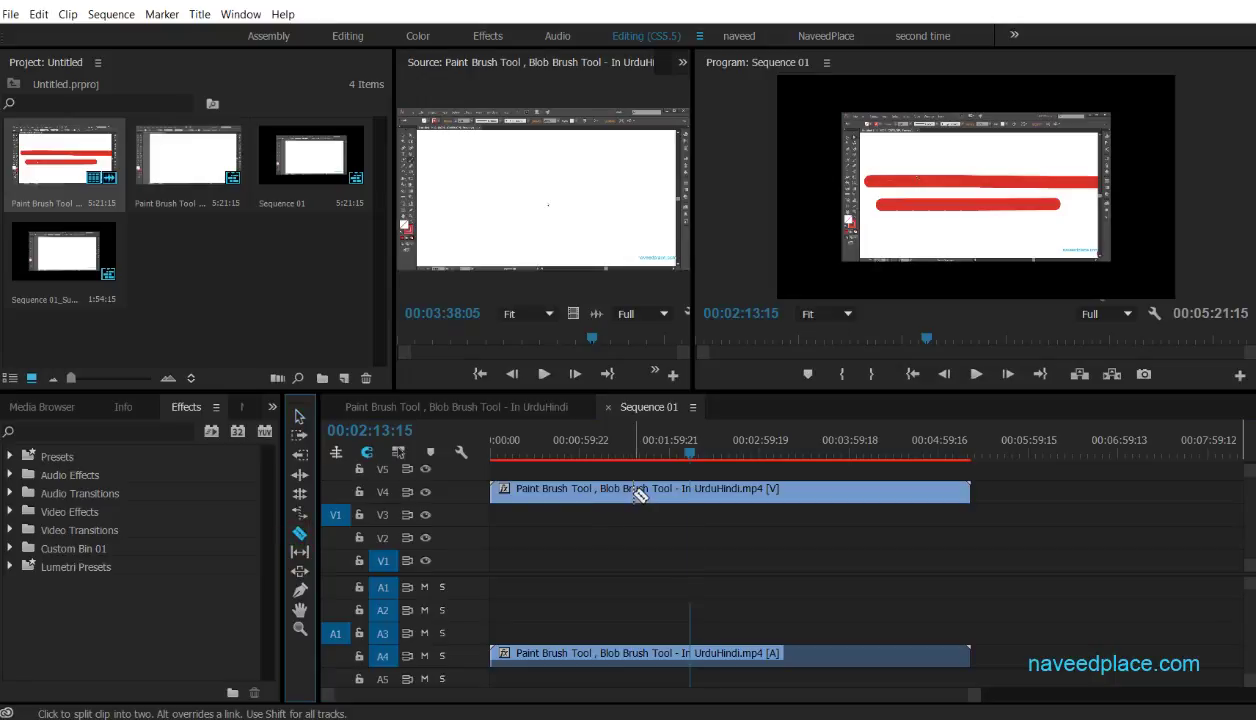
{"action": "left_click", "coordinate": [634, 490]}
{"action": "left_click", "coordinate": [838, 490]}
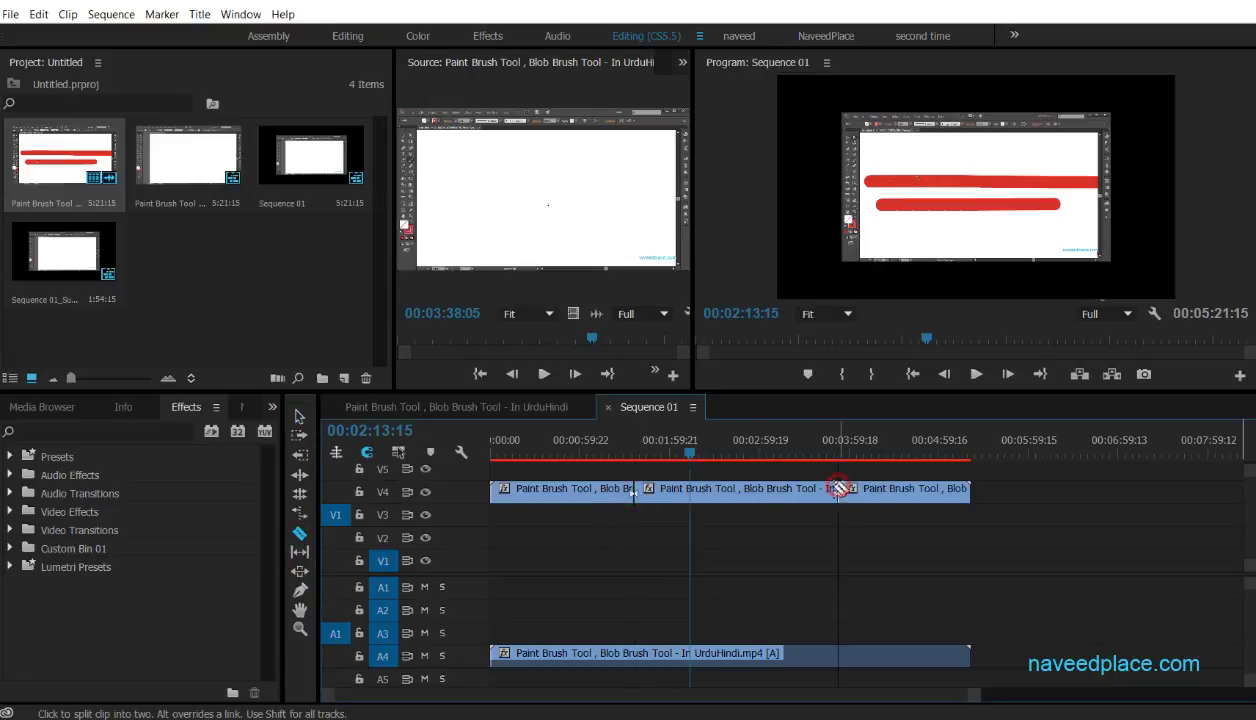
{"action": "left_click", "coordinate": [299, 416]}
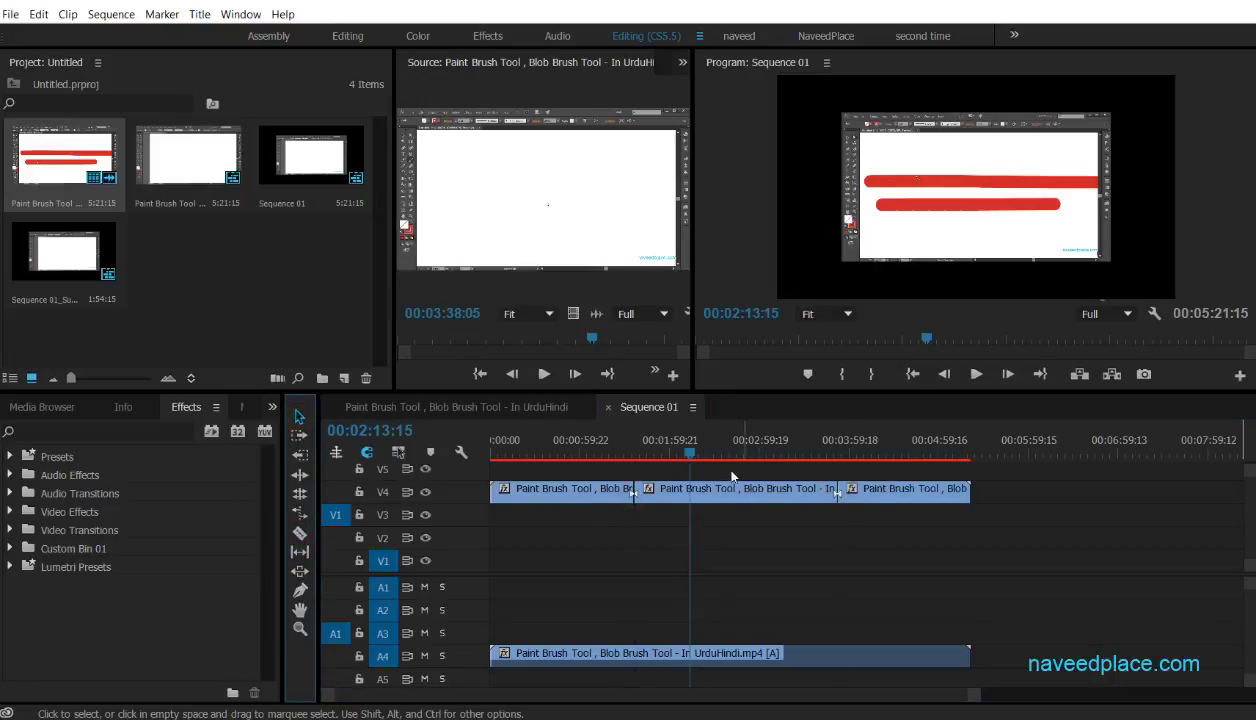
Step: Spread the last two video pieces on V4 apart to leave gaps between all three, and delete the A4 audio clip
{"action": "left_click_drag", "start_coordinate": [893, 484], "coordinate": [939, 490]}
{"action": "left_click_drag", "start_coordinate": [853, 662], "coordinate": [870, 582]}
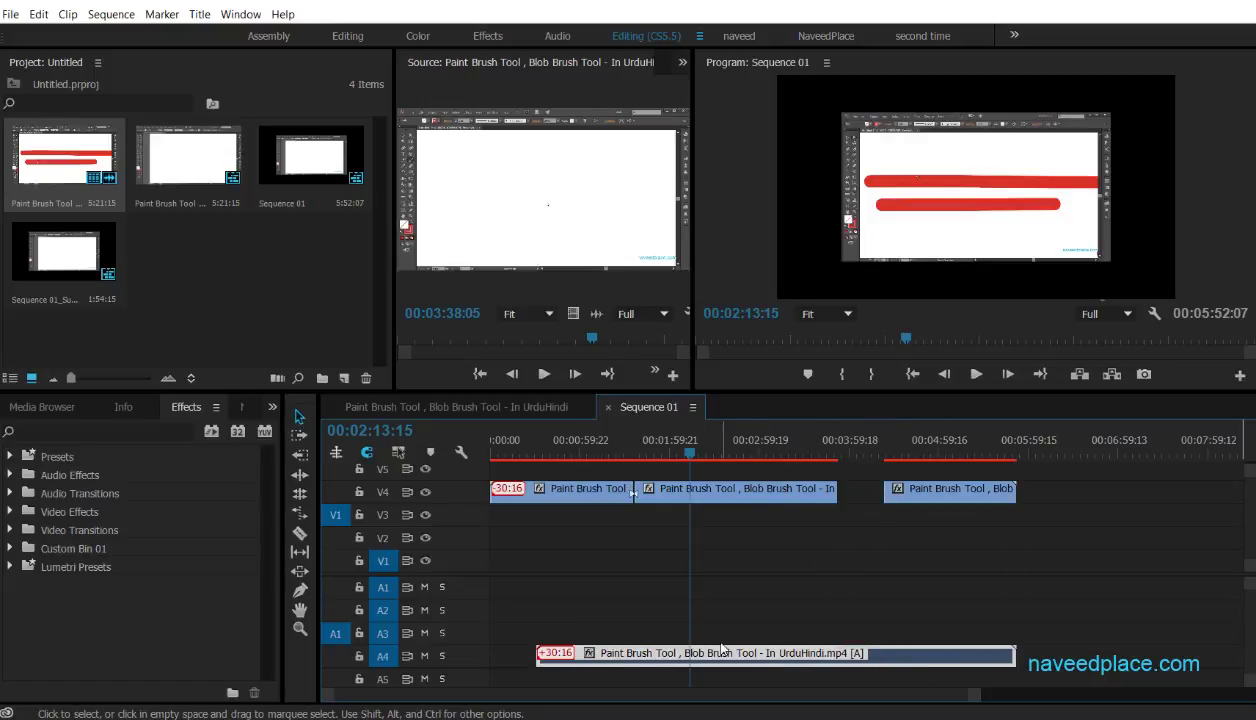
{"action": "key", "text": "Delete"}
{"action": "left_click_drag", "start_coordinate": [682, 507], "coordinate": [722, 505]}
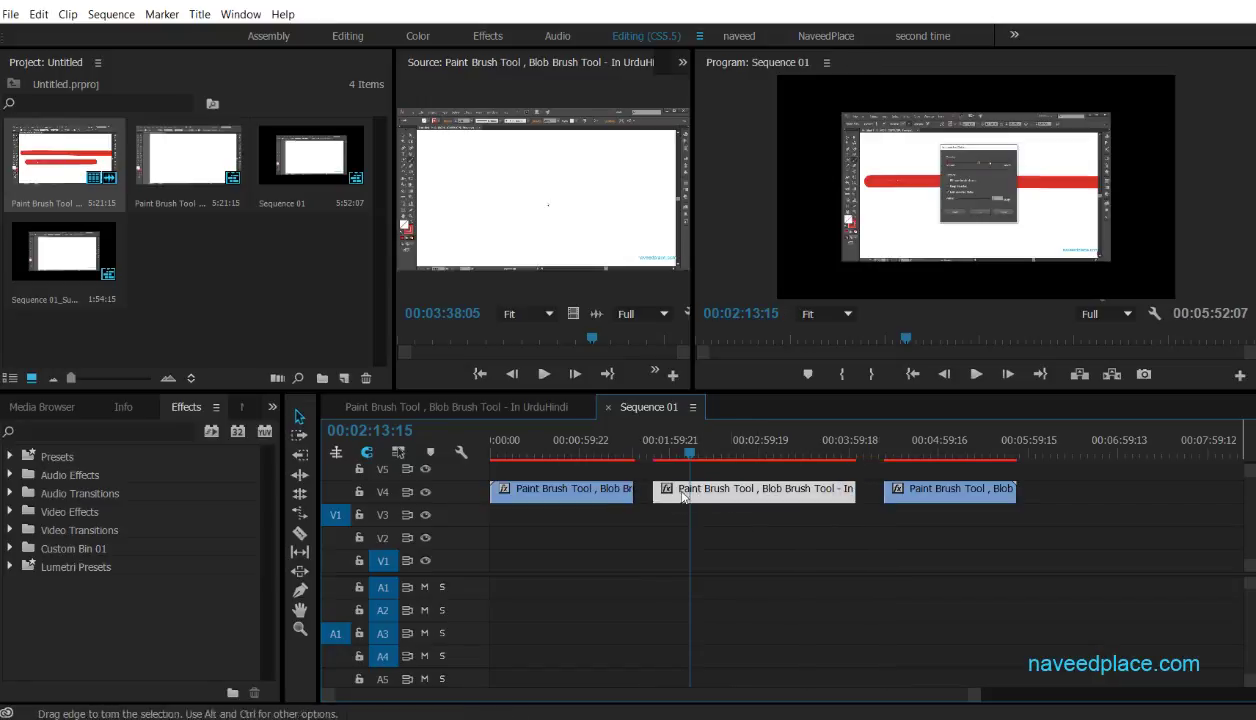
Step: Place the playhead in the first gap at 00:01:40:13, and go to the next gap in the sequence
{"action": "left_click_drag", "start_coordinate": [689, 447], "coordinate": [640, 447]}
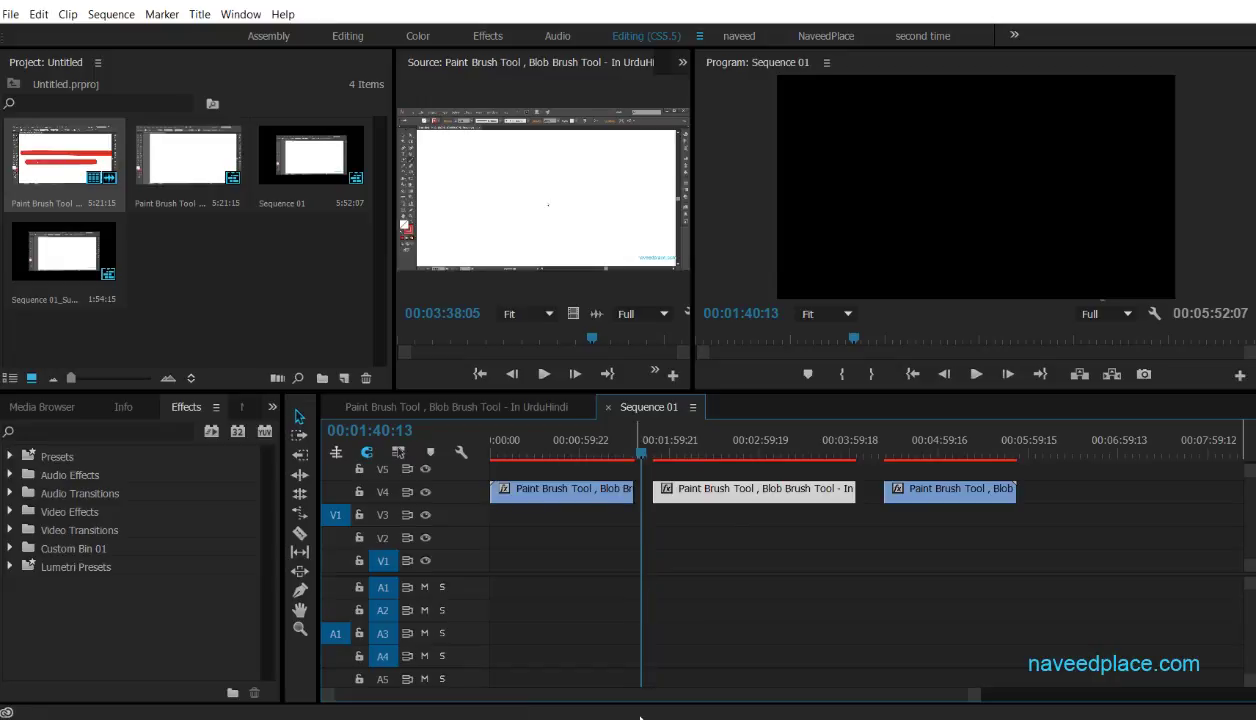
{"action": "left_click", "coordinate": [97, 15]}
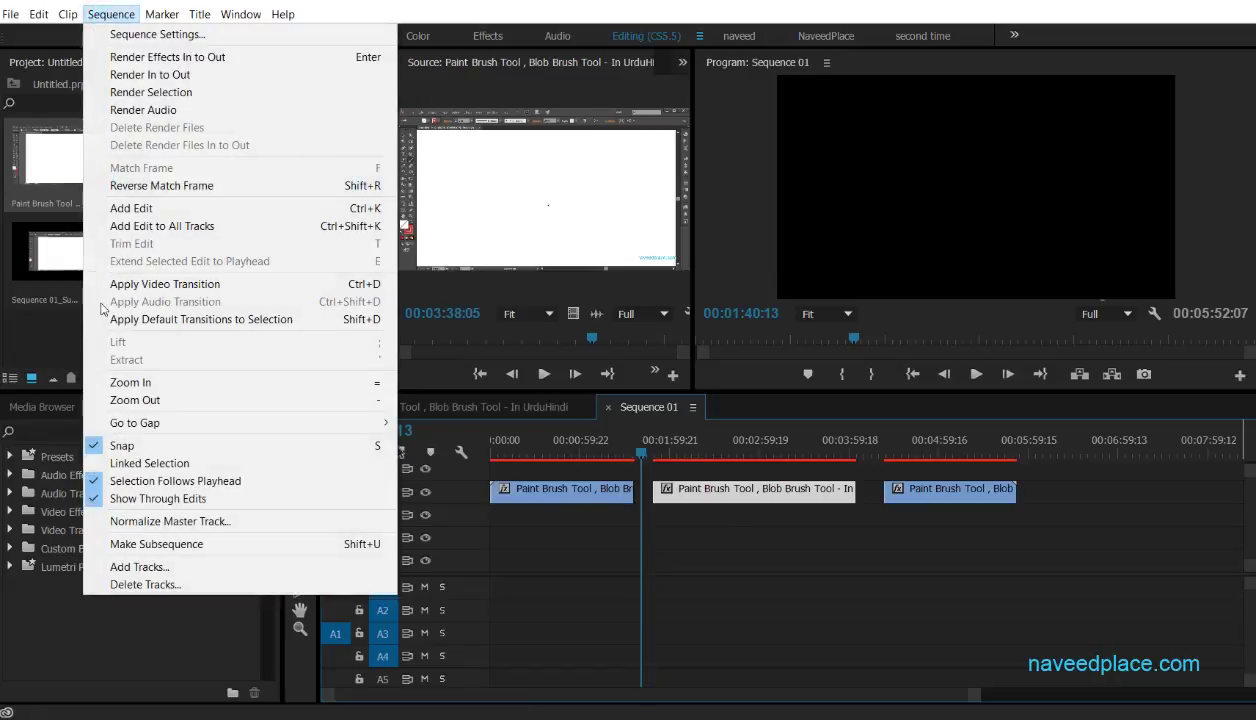
{"action": "mouse_move", "coordinate": [195, 428]}
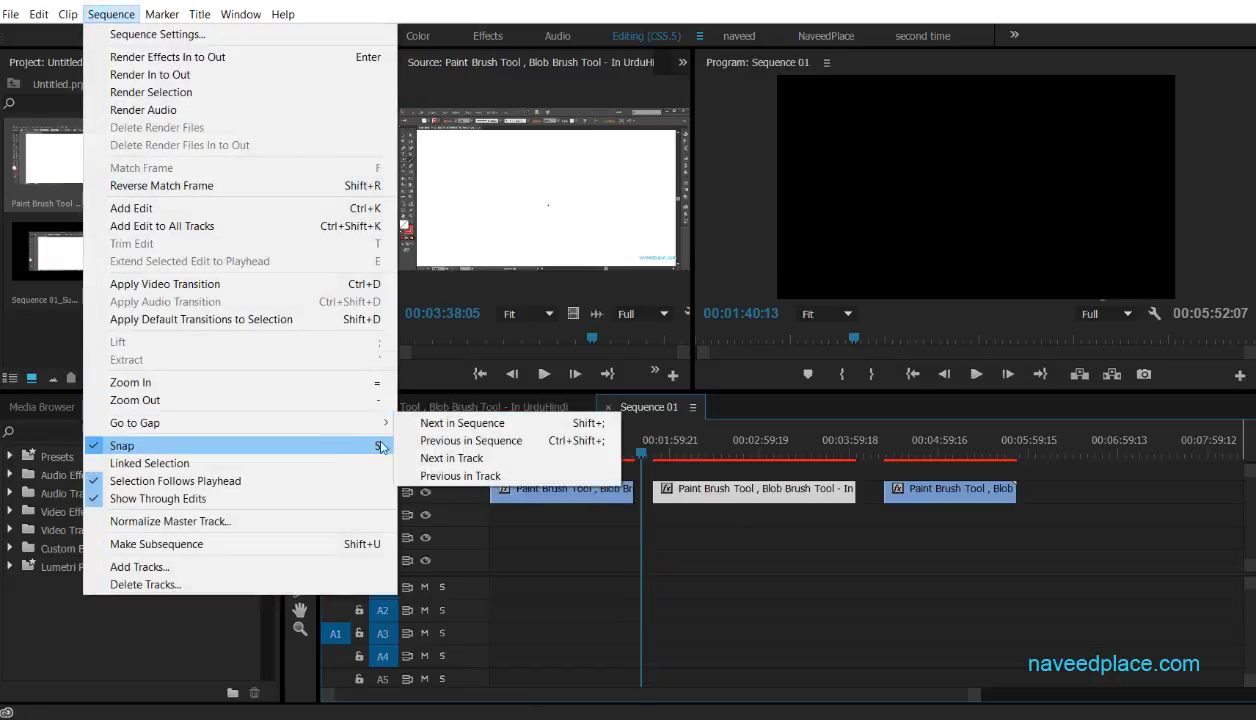
{"action": "left_click", "coordinate": [458, 425]}
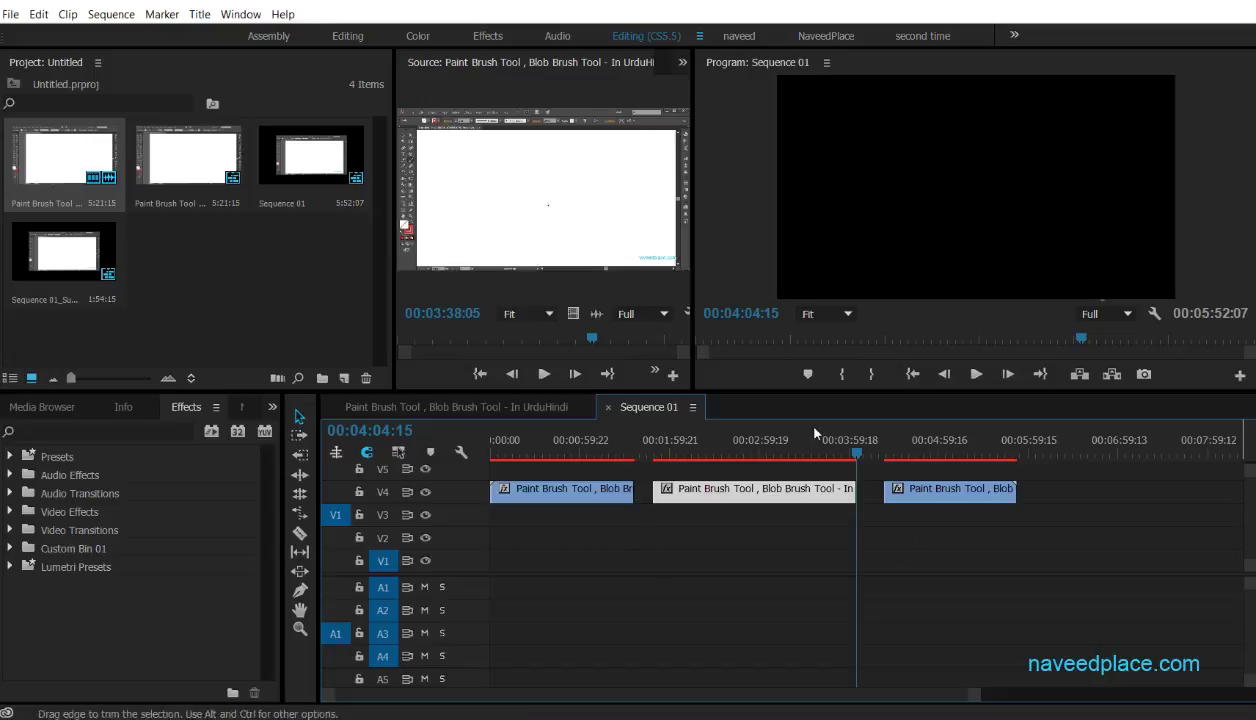
Step: Move the playhead back to the previous gap in the sequence
{"action": "left_click", "coordinate": [111, 14]}
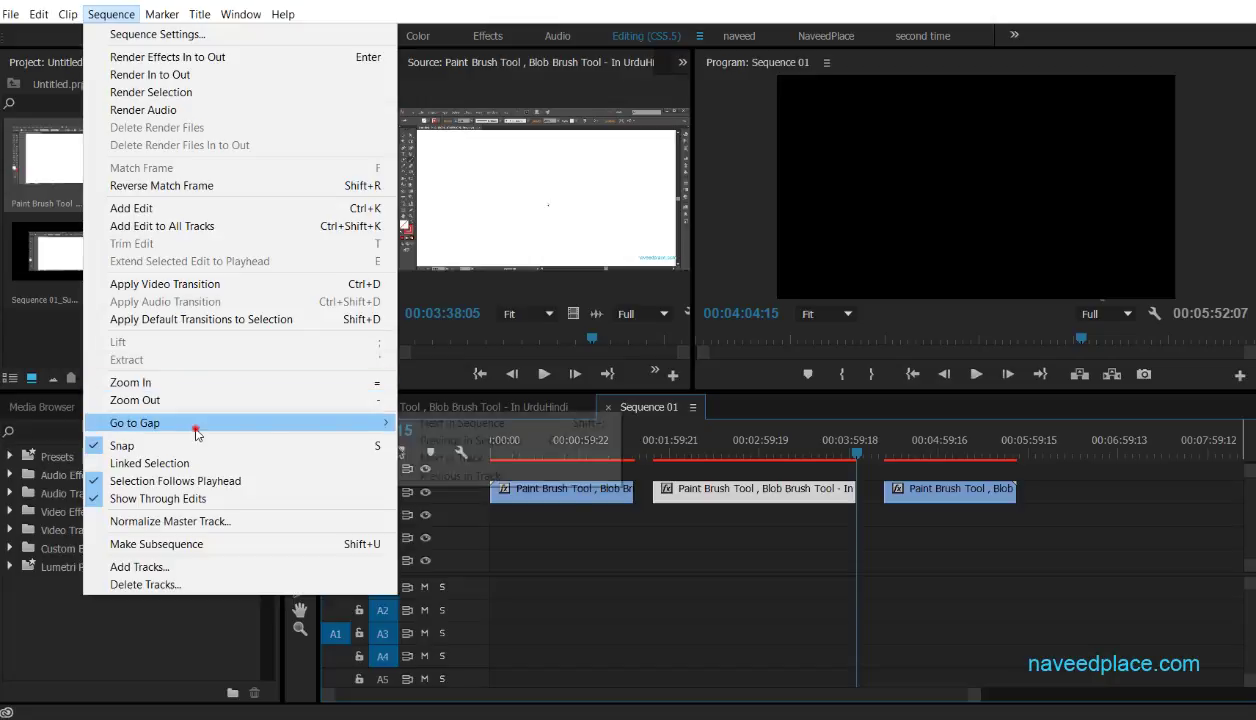
{"action": "mouse_move", "coordinate": [190, 424]}
{"action": "left_click", "coordinate": [494, 445]}
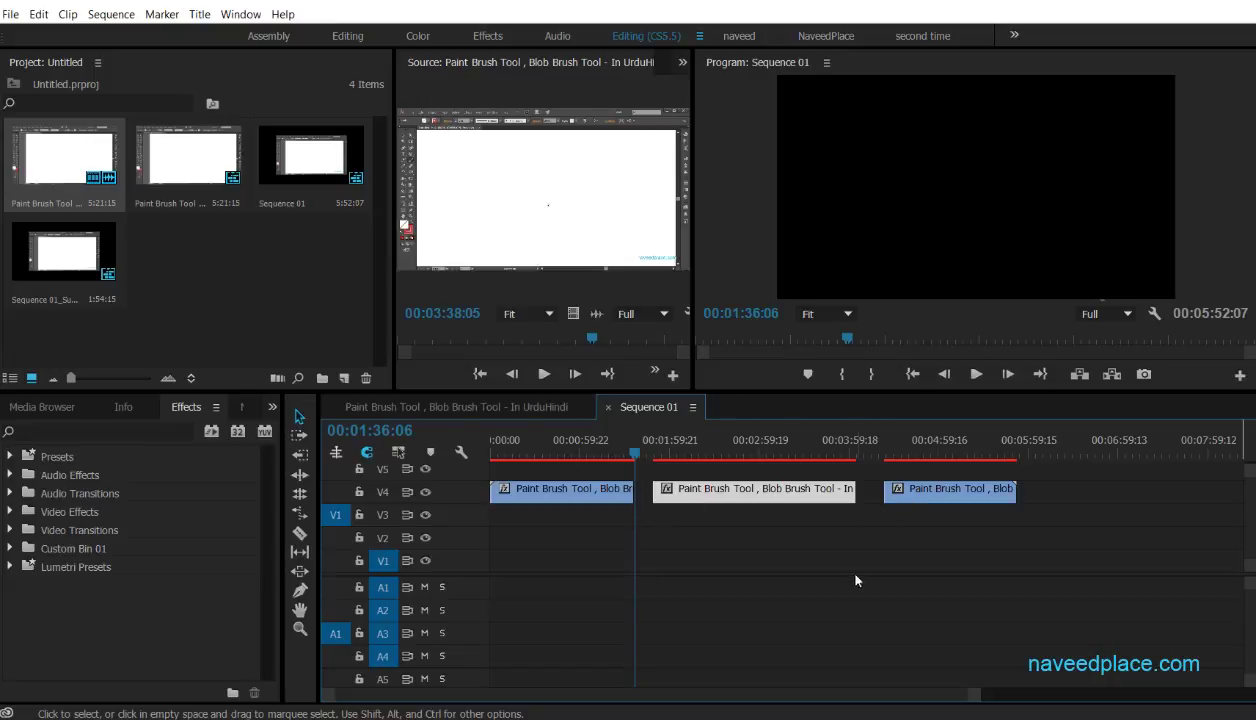
{"action": "key", "text": "ctrl+s"}
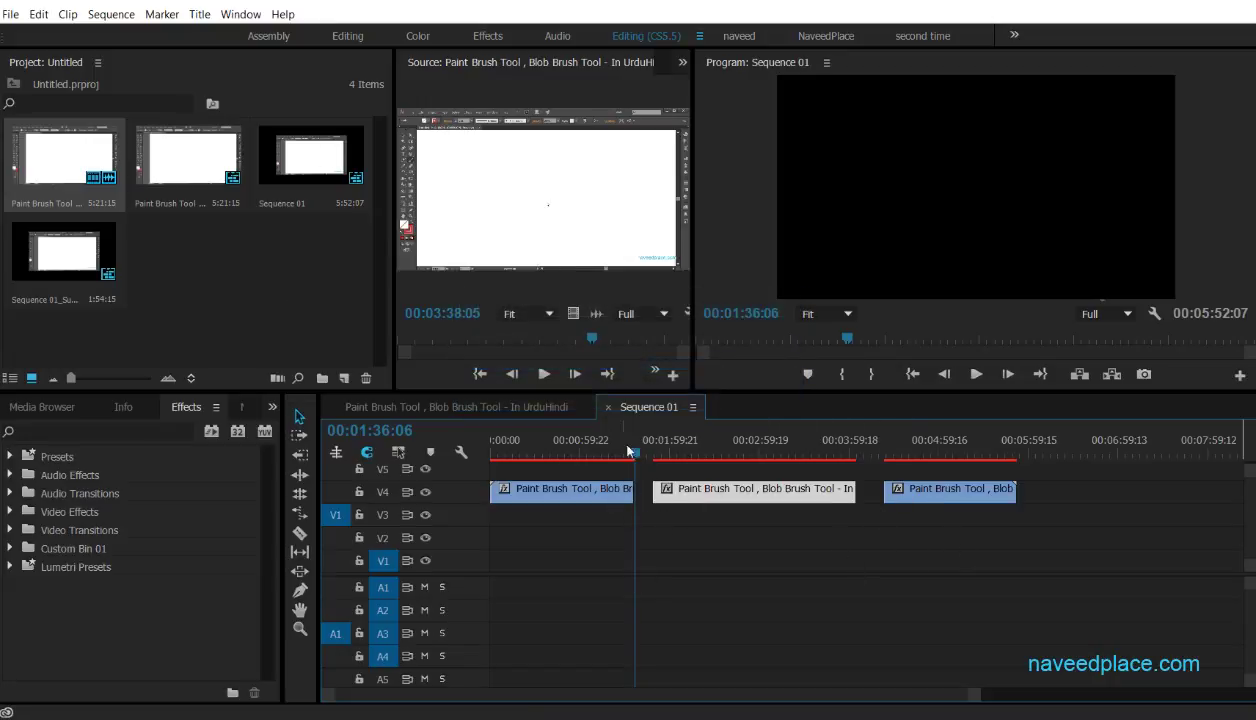
Step: Clear the remaining clips from V4, and place the Paint Brush Tool clip on V3 and A3 at about 00:02:00, keeping existing sequence settings
{"action": "left_click", "coordinate": [106, 14]}
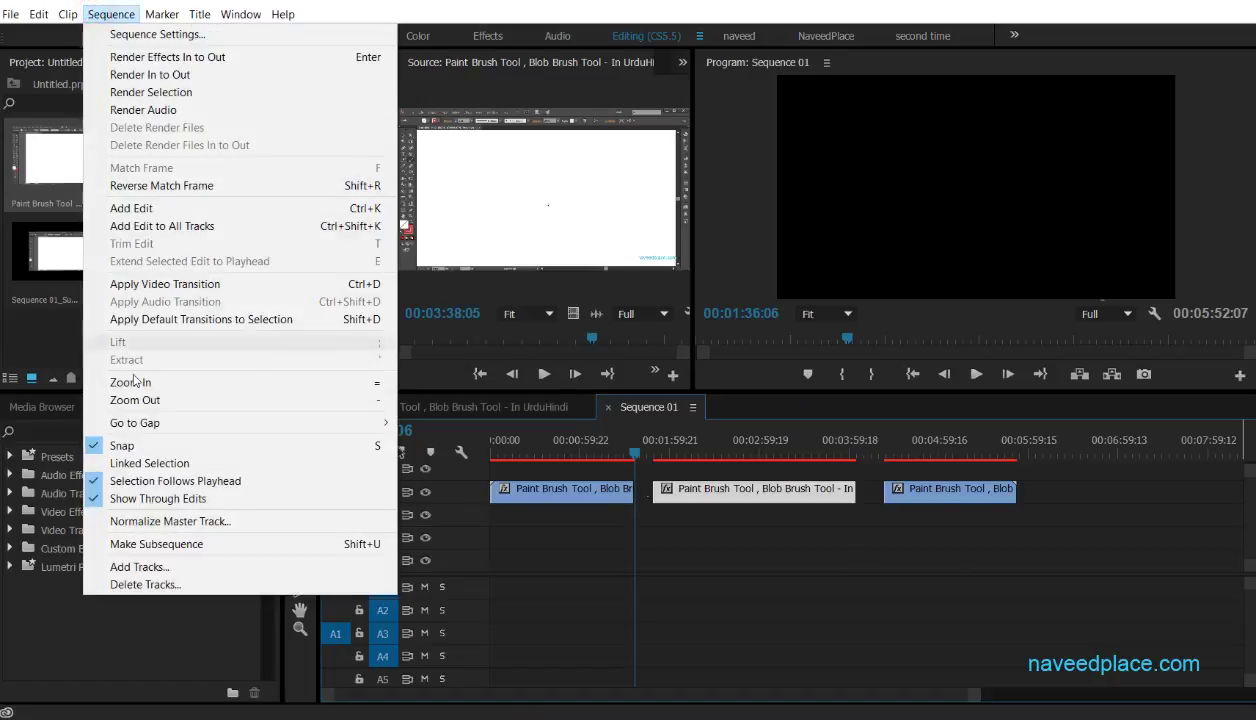
{"action": "mouse_move", "coordinate": [110, 428]}
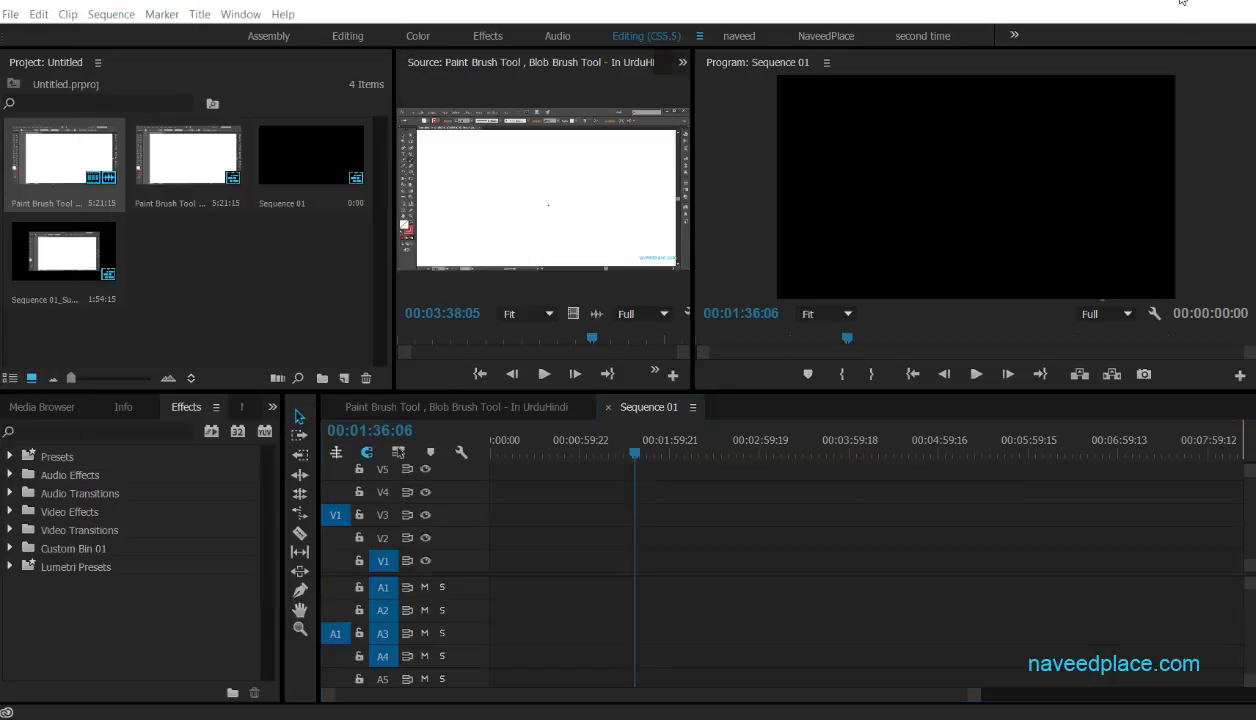
{"action": "left_click", "coordinate": [104, 16]}
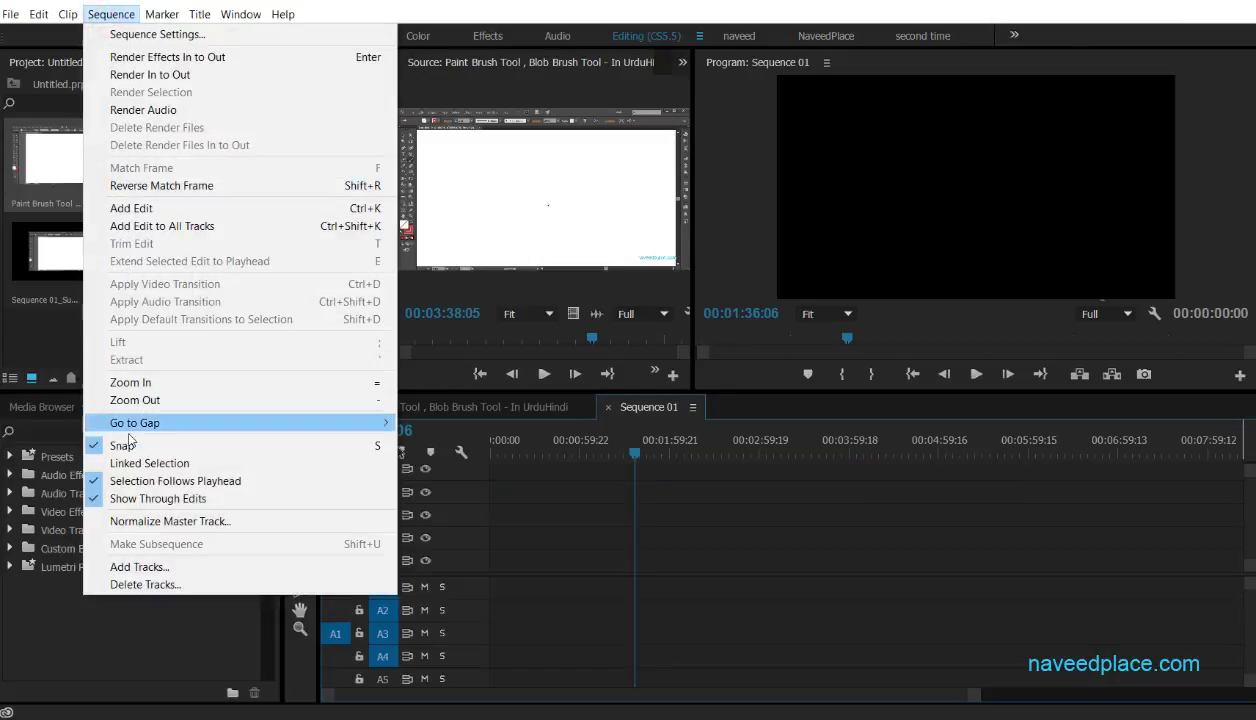
{"action": "left_click", "coordinate": [166, 451]}
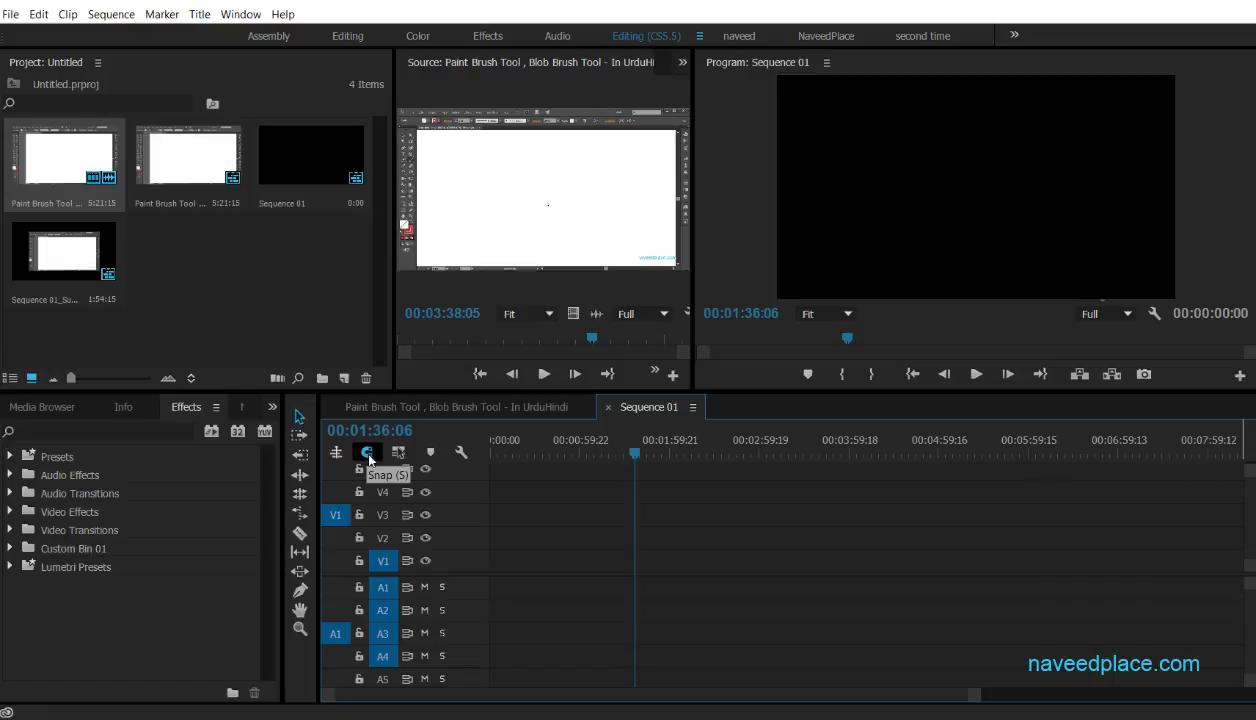
{"action": "left_click_drag", "start_coordinate": [63, 150], "coordinate": [671, 528]}
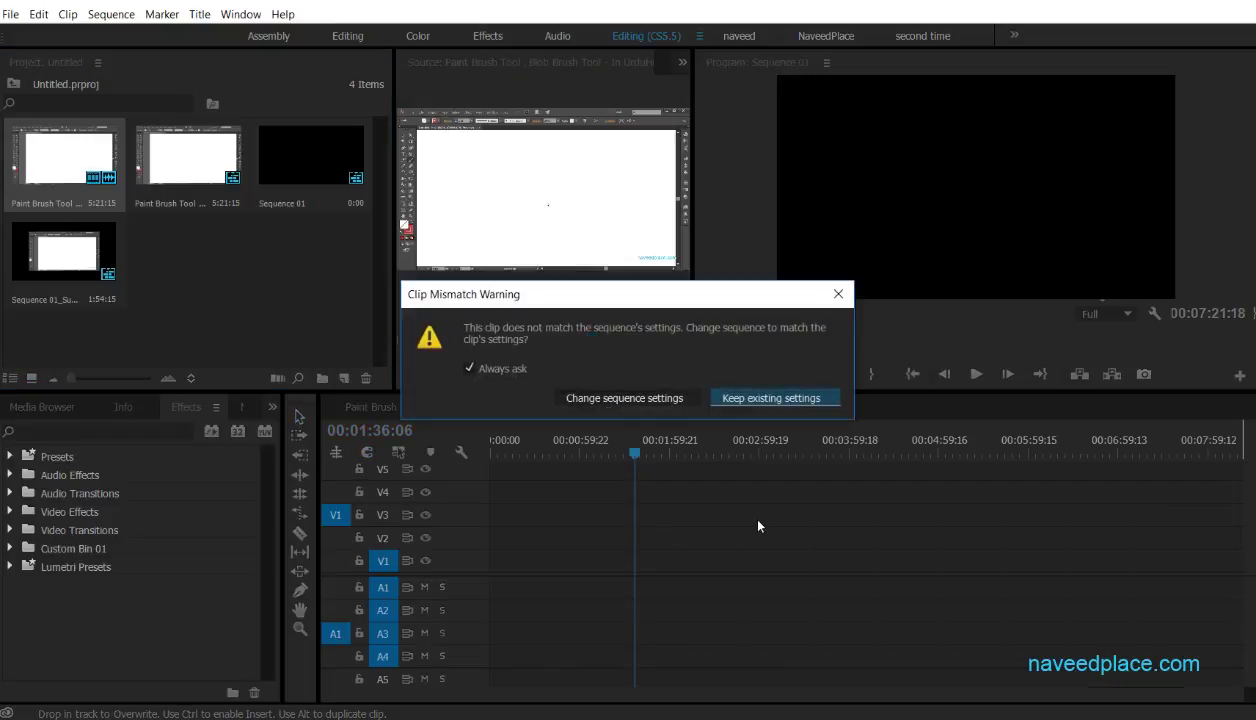
{"action": "left_click", "coordinate": [762, 399]}
Step: Place the playhead at 00:00:21:11, and align the starts of the V3 video and A3 audio clips to it
{"action": "mouse_move", "coordinate": [869, 516]}
{"action": "left_mouse_down"}
{"action": "mouse_move", "coordinate": [818, 522]}
{"action": "mouse_move", "coordinate": [886, 519]}
{"action": "left_mouse_up"}
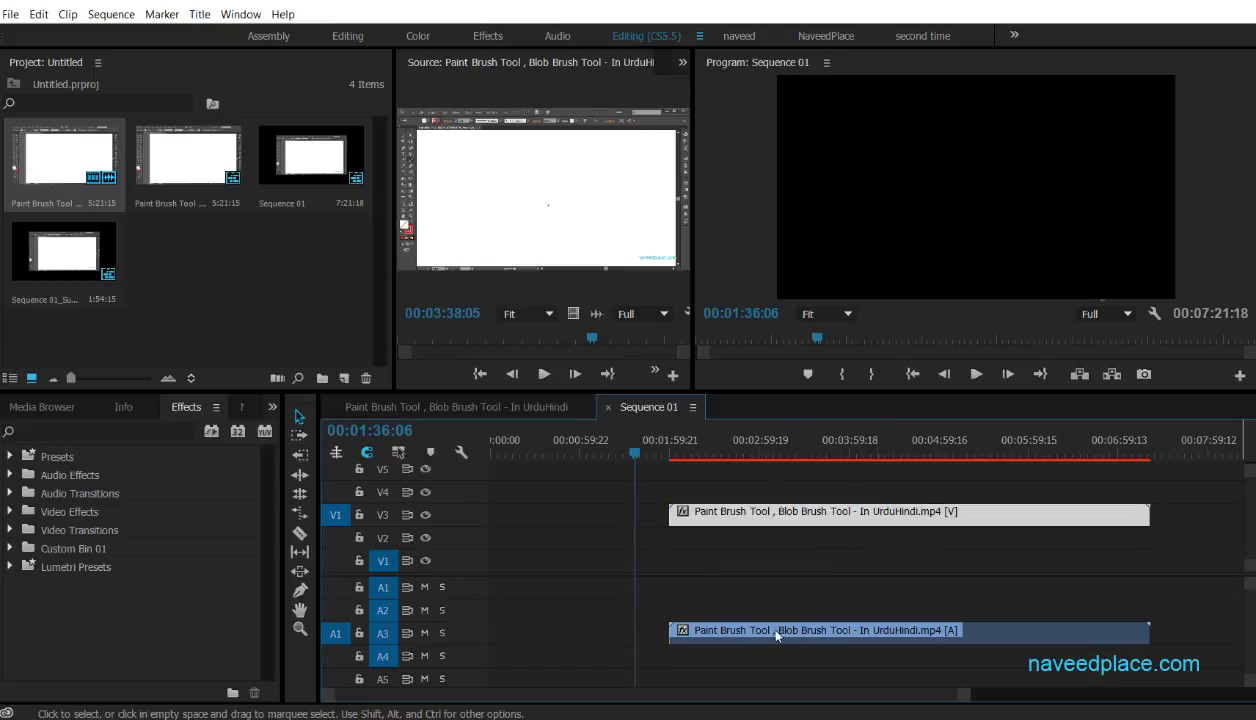
{"action": "left_click_drag", "start_coordinate": [777, 635], "coordinate": [736, 637]}
{"action": "left_click_drag", "start_coordinate": [638, 462], "coordinate": [522, 460]}
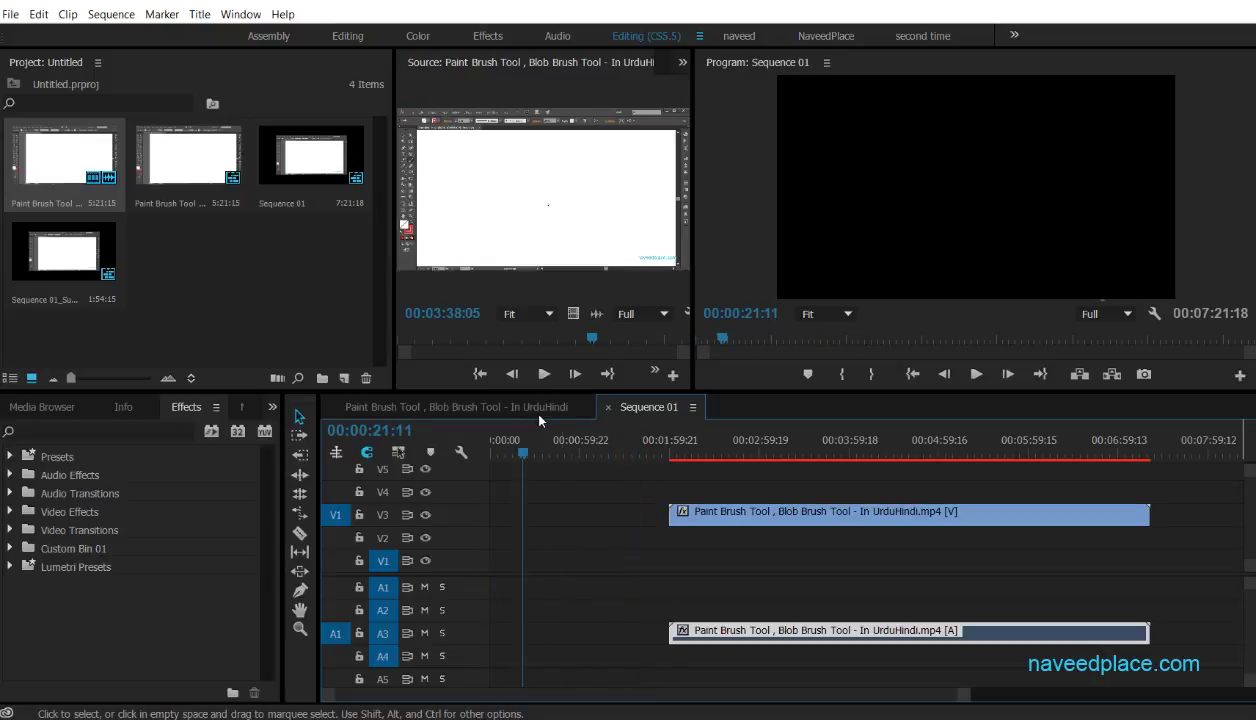
{"action": "left_click_drag", "start_coordinate": [730, 510], "coordinate": [575, 513]}
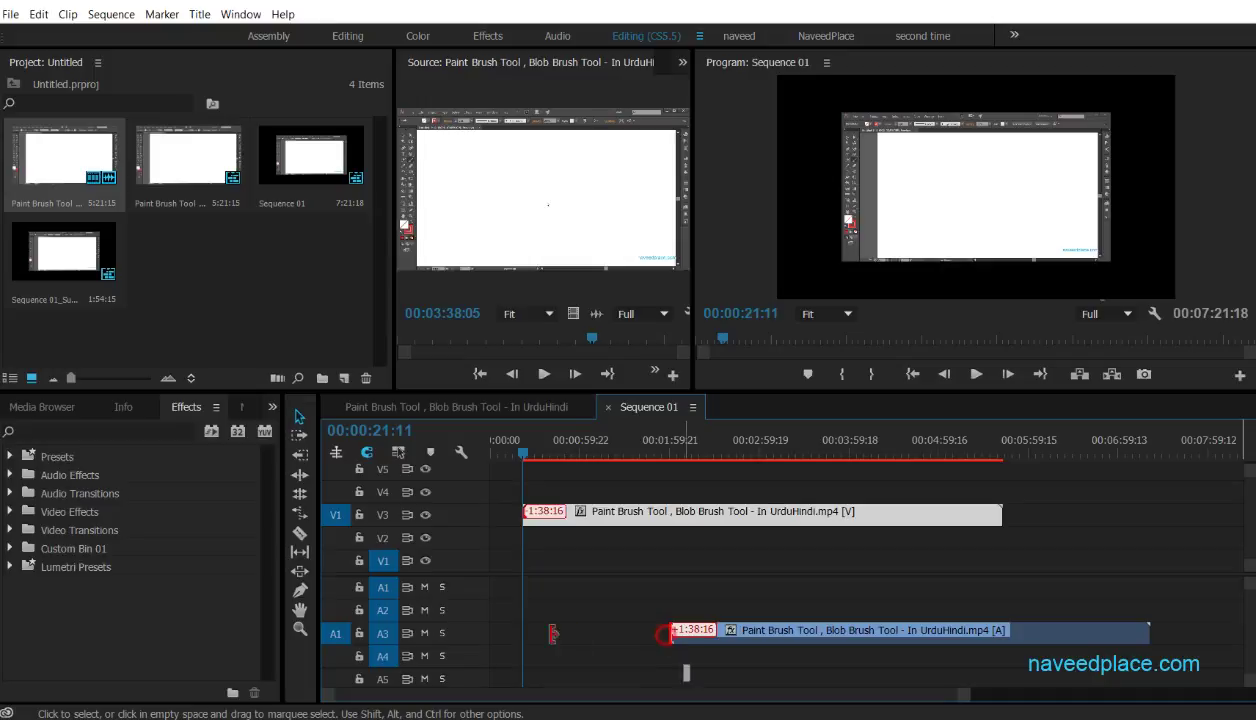
{"action": "left_click_drag", "start_coordinate": [699, 631], "coordinate": [554, 630]}
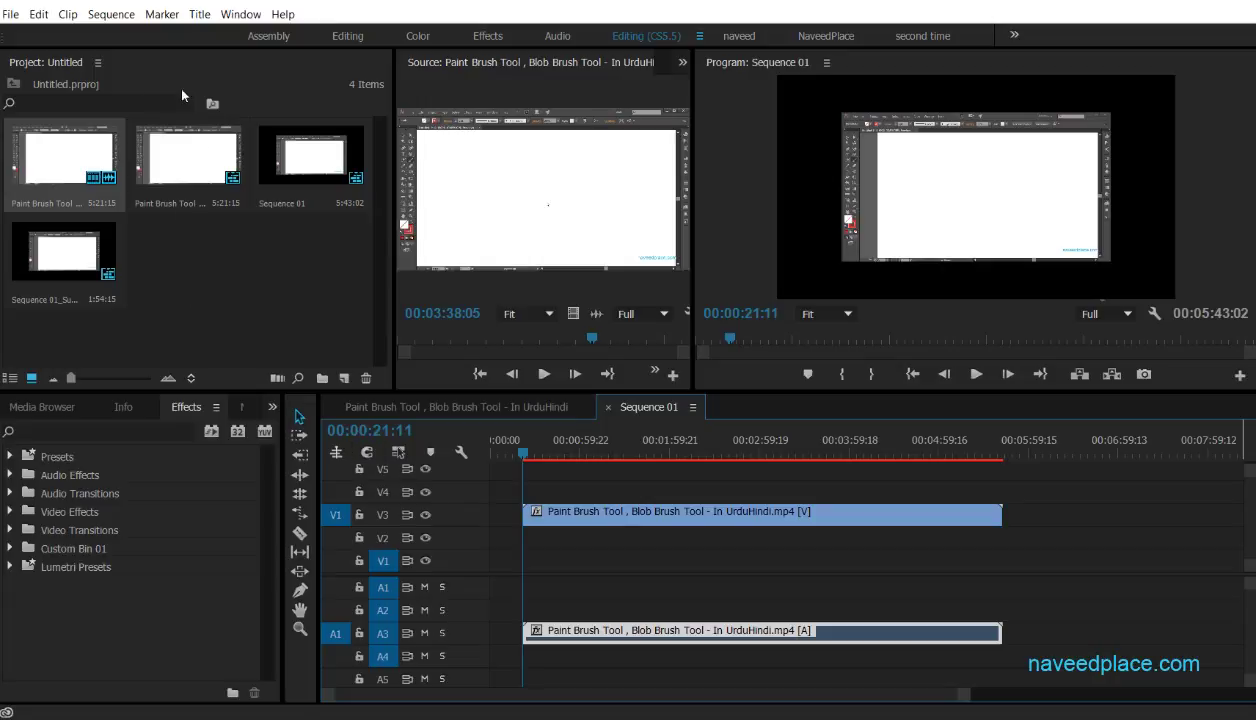
Step: Turn Snap back on, and shift the V3 video and A3 audio clips separately away from the playhead to starts after 00:01:00
{"action": "left_click", "coordinate": [110, 14]}
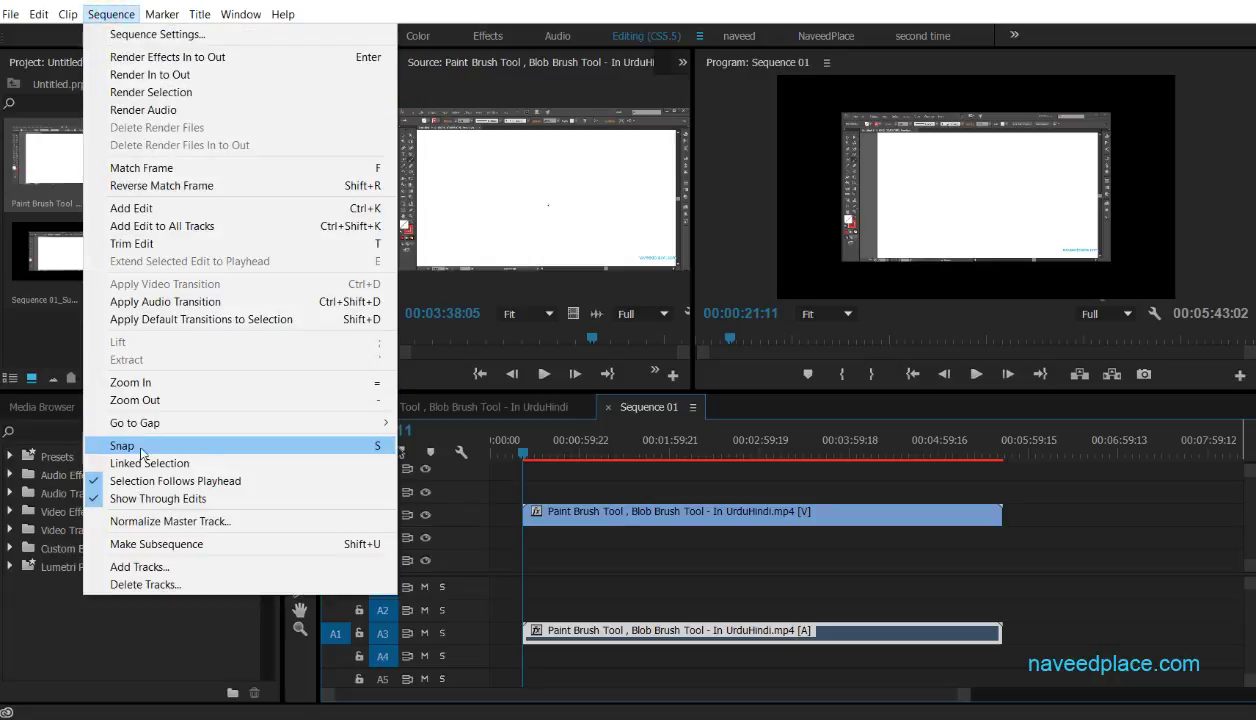
{"action": "left_click", "coordinate": [176, 450]}
{"action": "left_click_drag", "start_coordinate": [589, 515], "coordinate": [695, 517]}
{"action": "left_click_drag", "start_coordinate": [620, 637], "coordinate": [657, 630]}
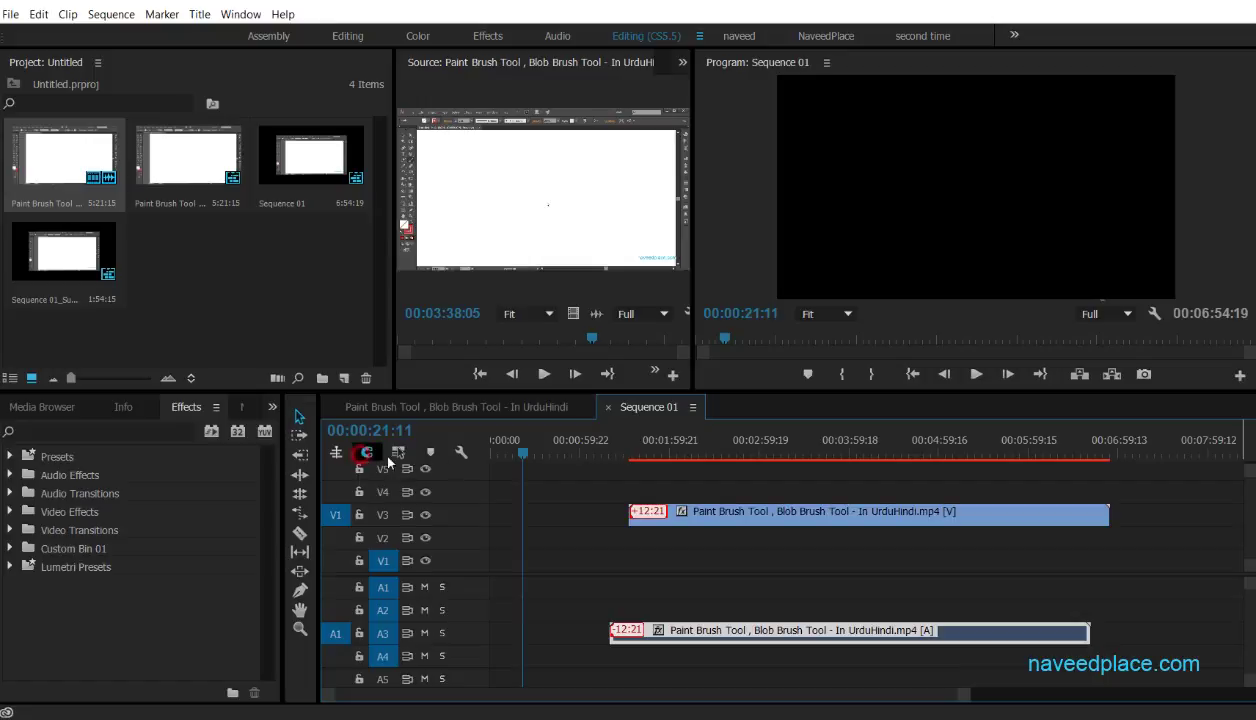
Step: Move the video clip from V3 down to V2, and snap its start to the playhead at 00:00:21:11
{"action": "left_click_drag", "start_coordinate": [664, 514], "coordinate": [788, 548]}
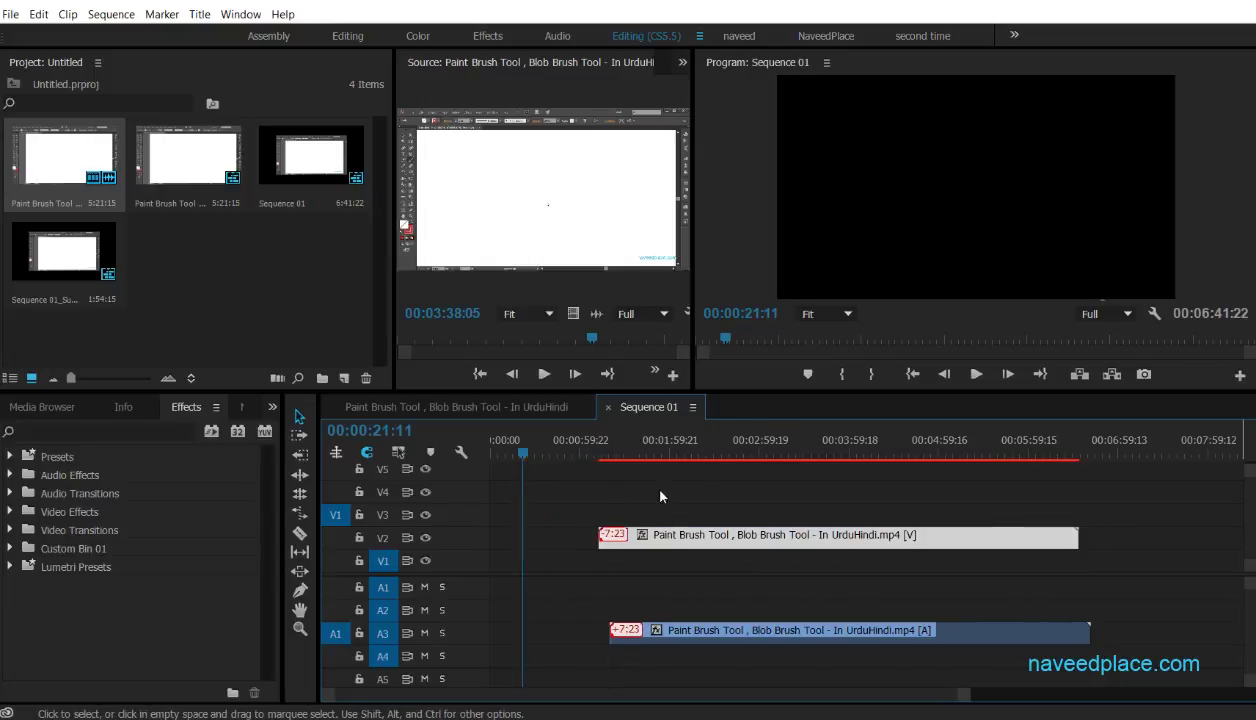
{"action": "left_click_drag", "start_coordinate": [675, 545], "coordinate": [600, 545]}
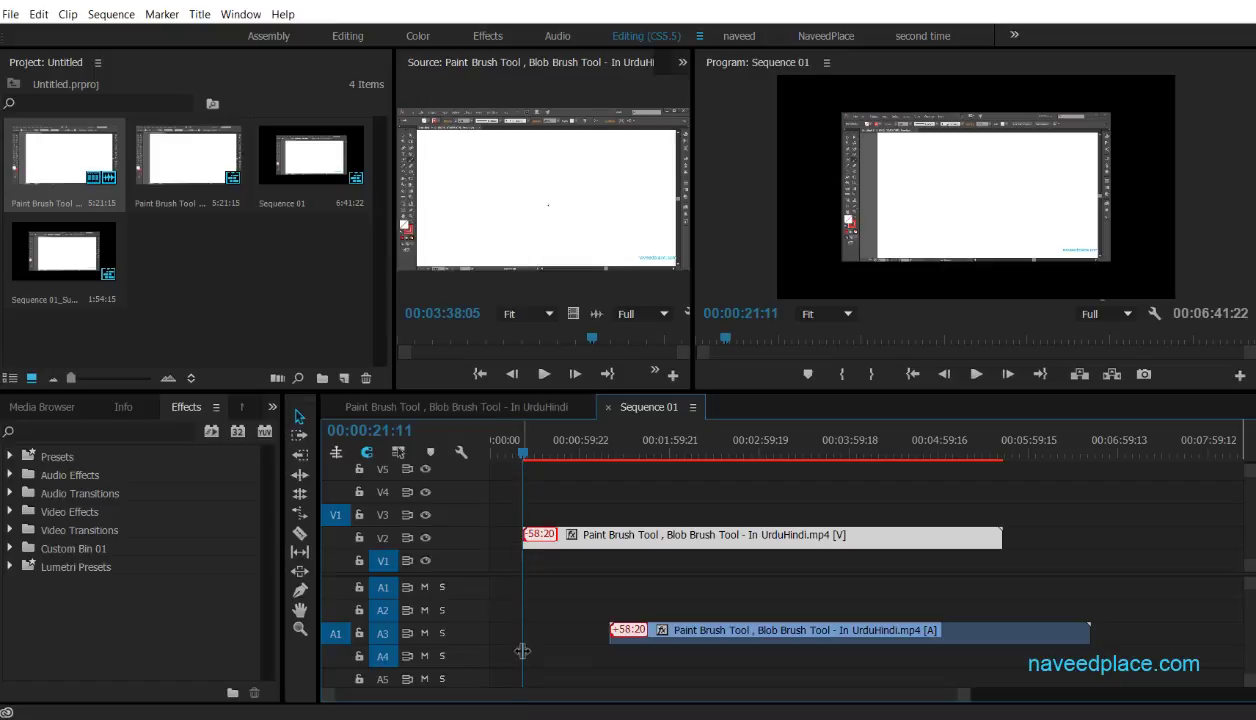
Step: Toggle Linked Selection, and snap the A3 audio clip's start to the playhead, in line with the V2 video clip
{"action": "left_click", "coordinate": [110, 14]}
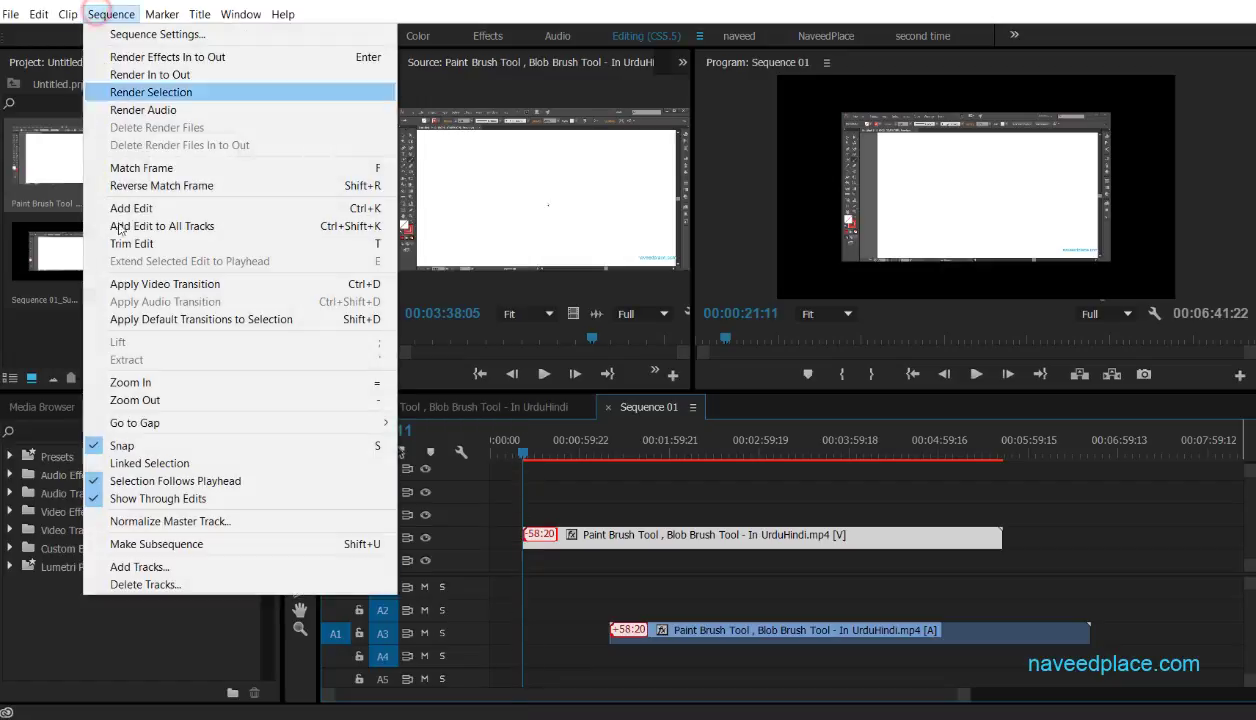
{"action": "left_click", "coordinate": [132, 465]}
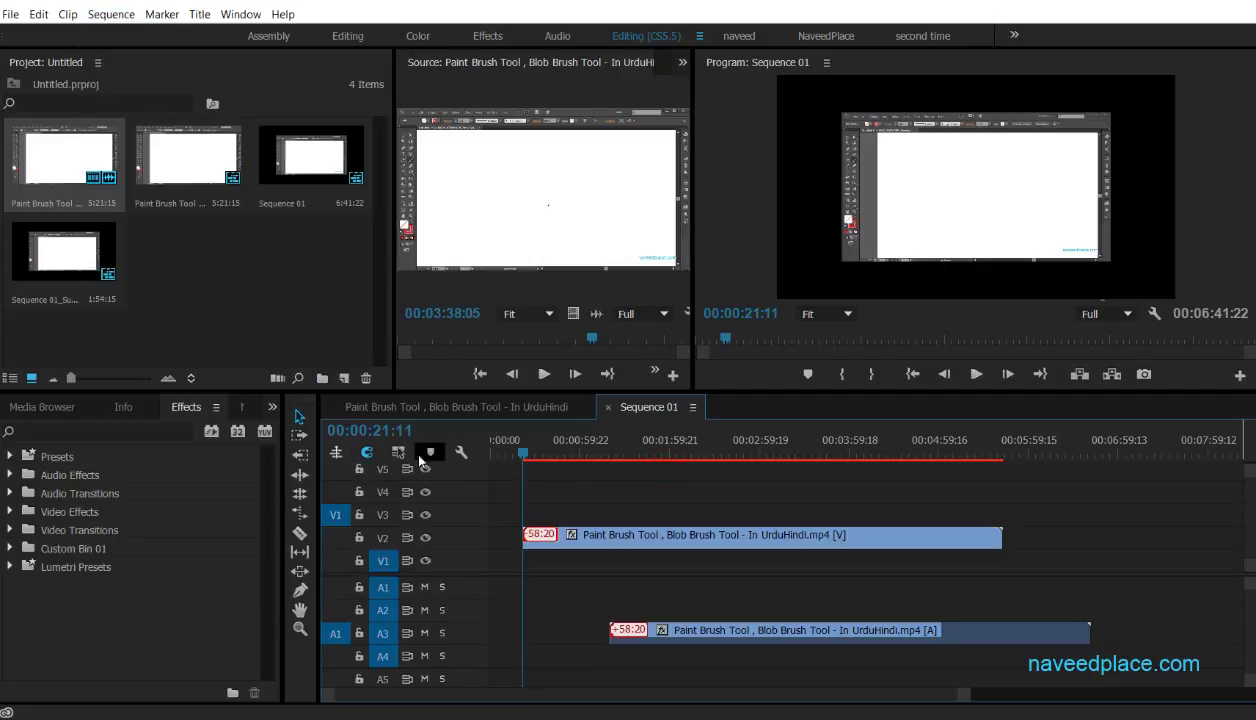
{"action": "left_click", "coordinate": [652, 497]}
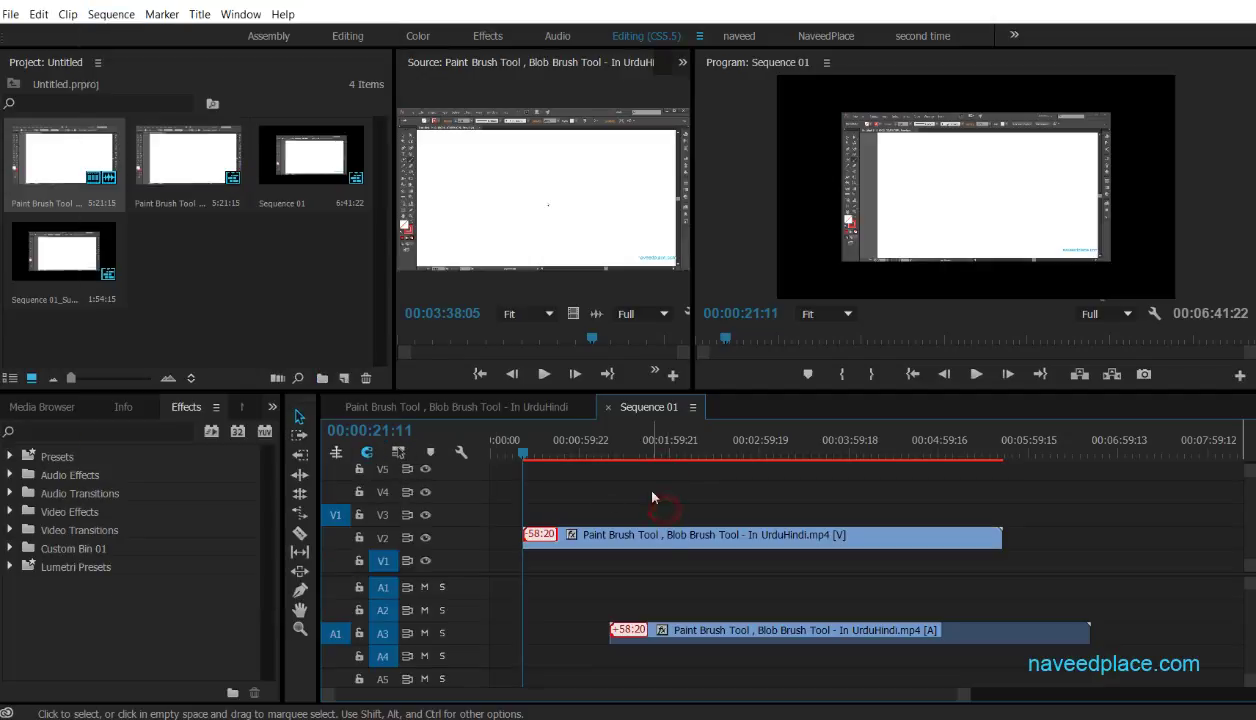
{"action": "left_click_drag", "start_coordinate": [679, 651], "coordinate": [591, 651]}
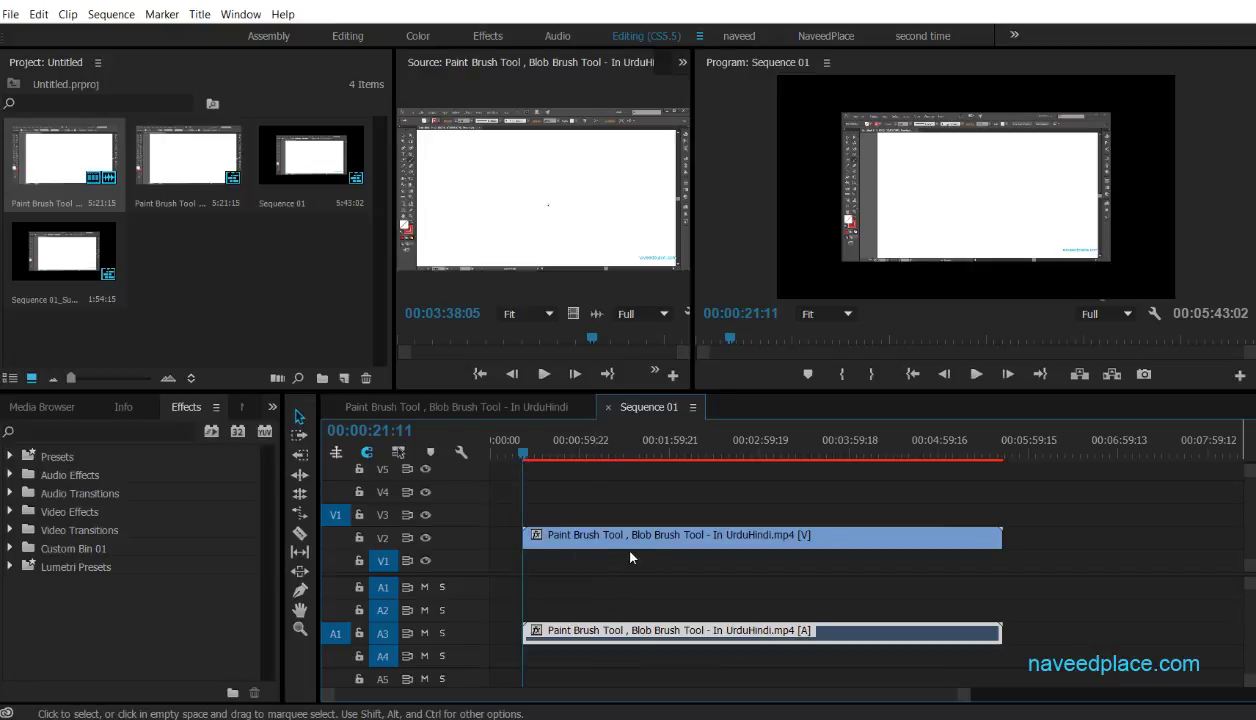
Step: Try shifting only the V2 video clip forward by 1:12:23 with Linked Selection off, and undo the move
{"action": "left_click", "coordinate": [598, 550]}
{"action": "left_click_drag", "start_coordinate": [584, 550], "coordinate": [693, 550]}
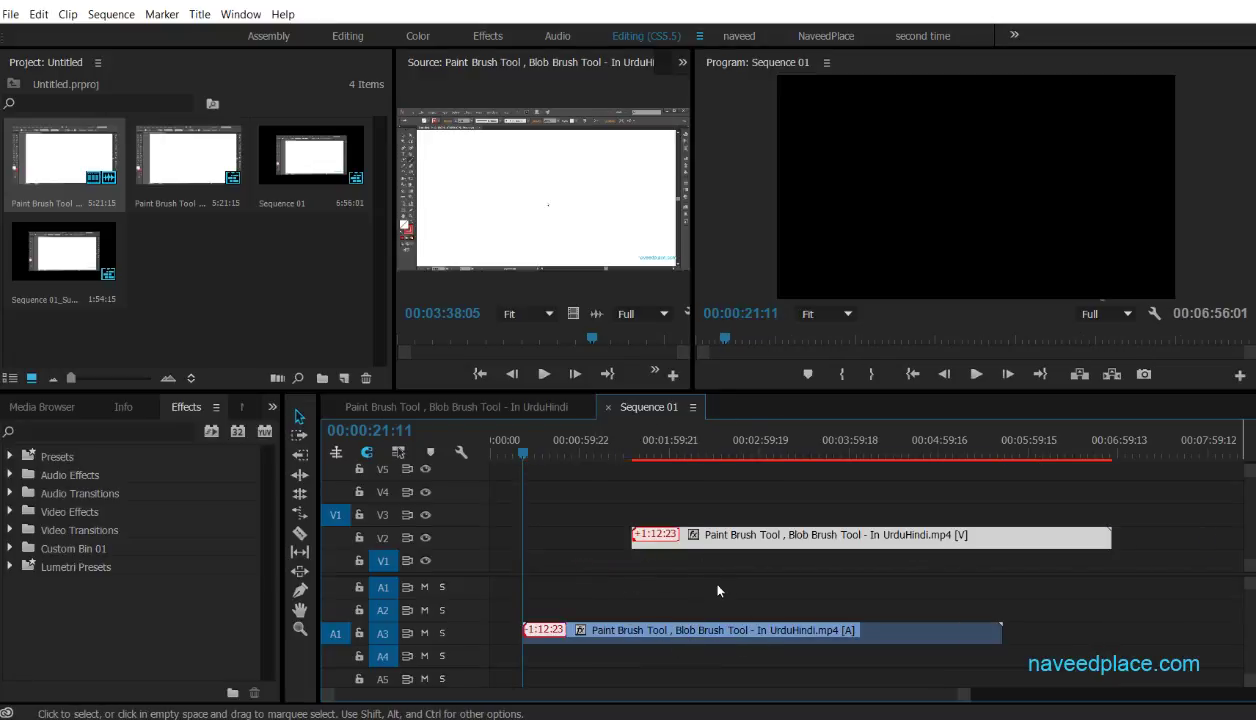
{"action": "key", "text": "ctrl+z"}
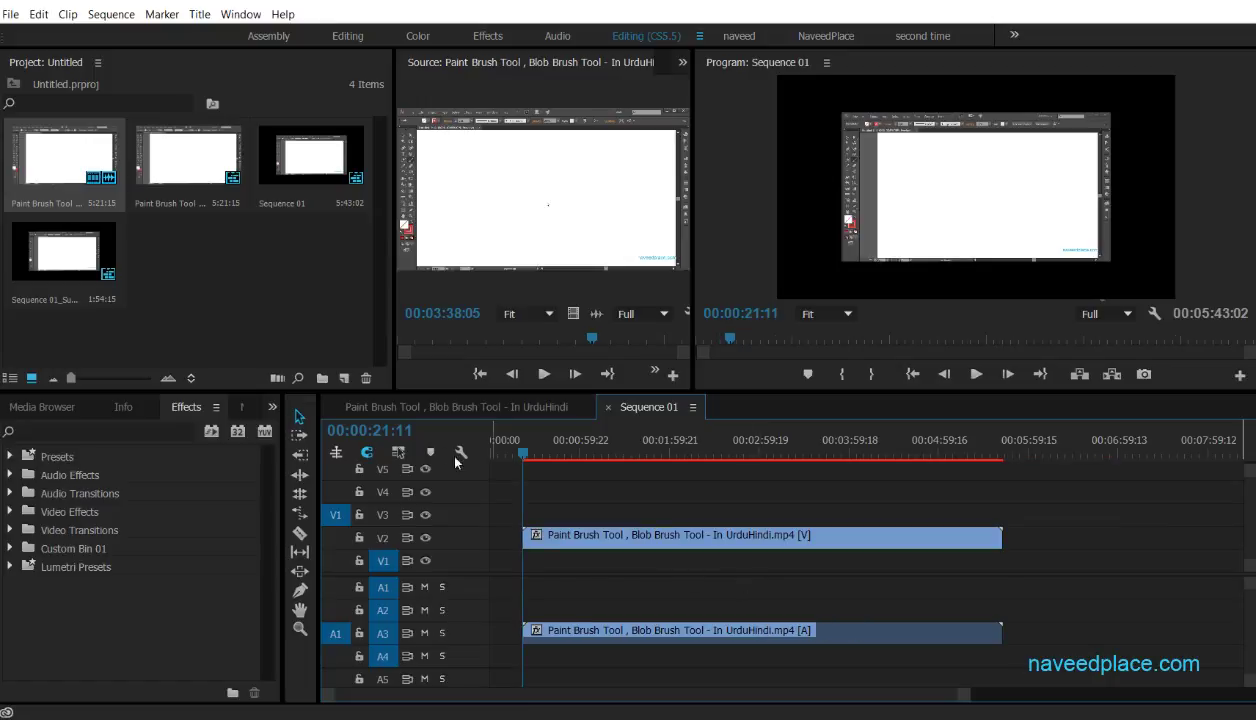
Step: Turn Linked Selection on, and shift the linked V2 video and A3 audio clips together so the sequence ends at 00:06:00:06
{"action": "left_click", "coordinate": [399, 453]}
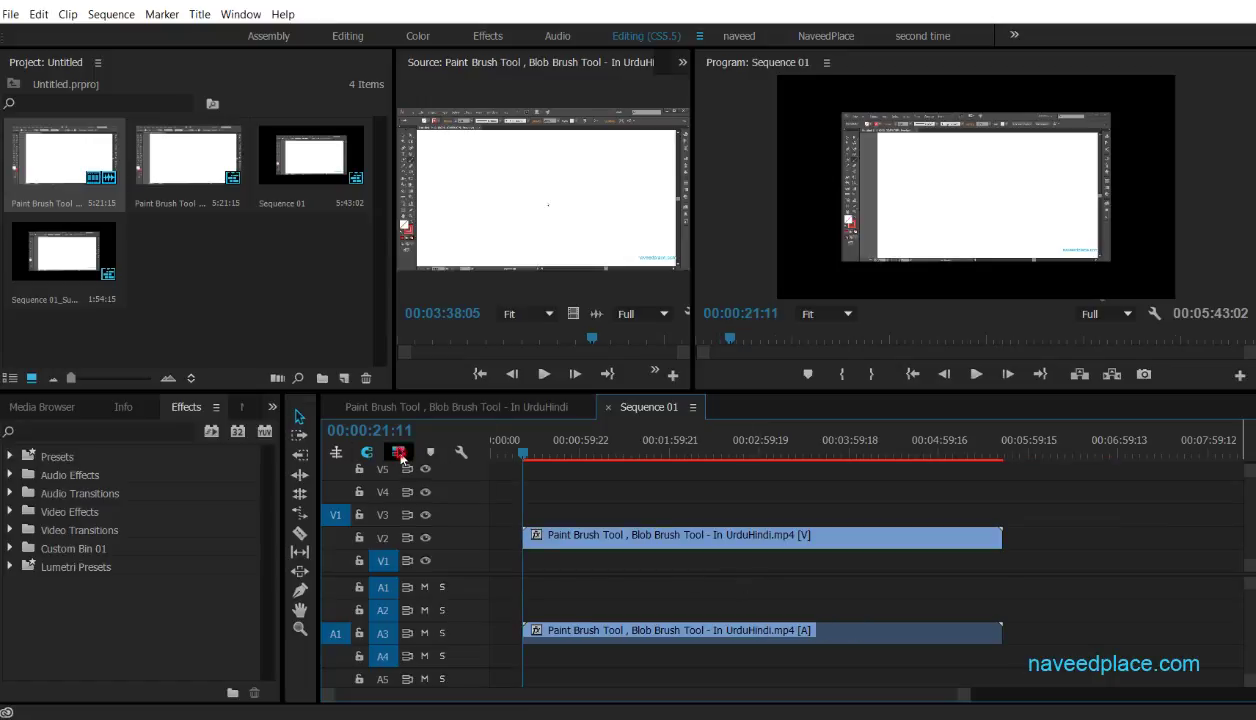
{"action": "left_click", "coordinate": [107, 16]}
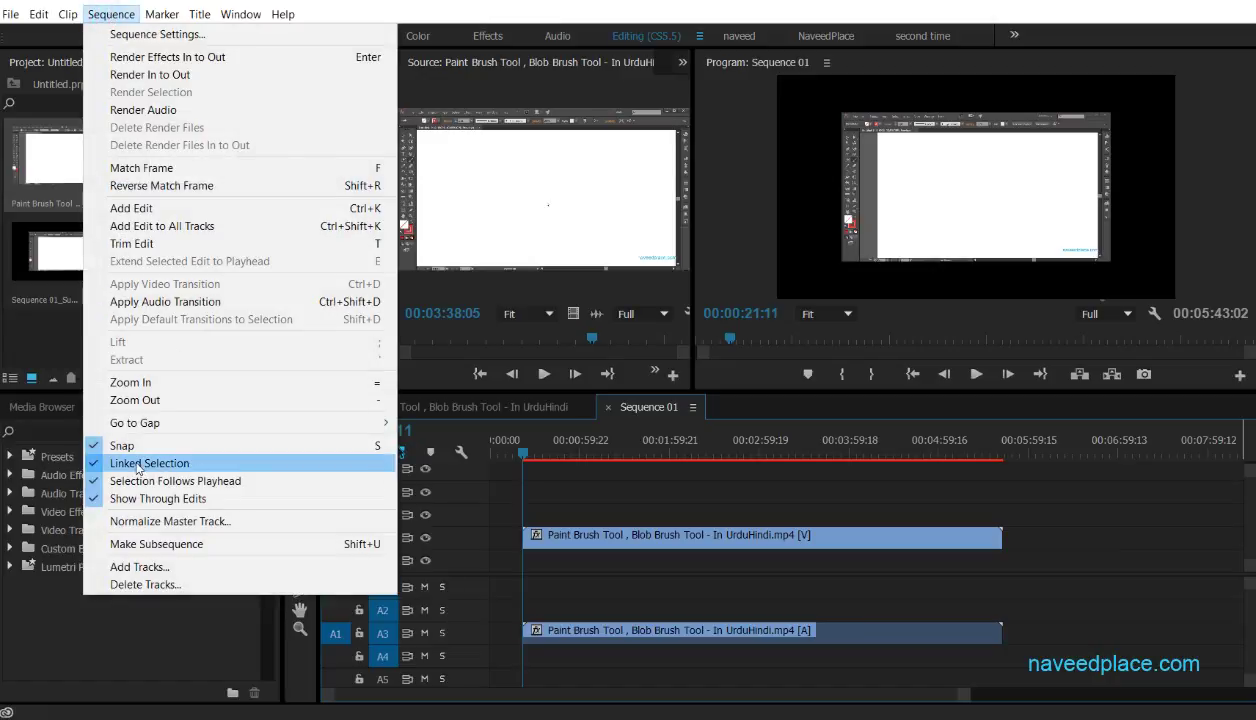
{"action": "left_click", "coordinate": [645, 572]}
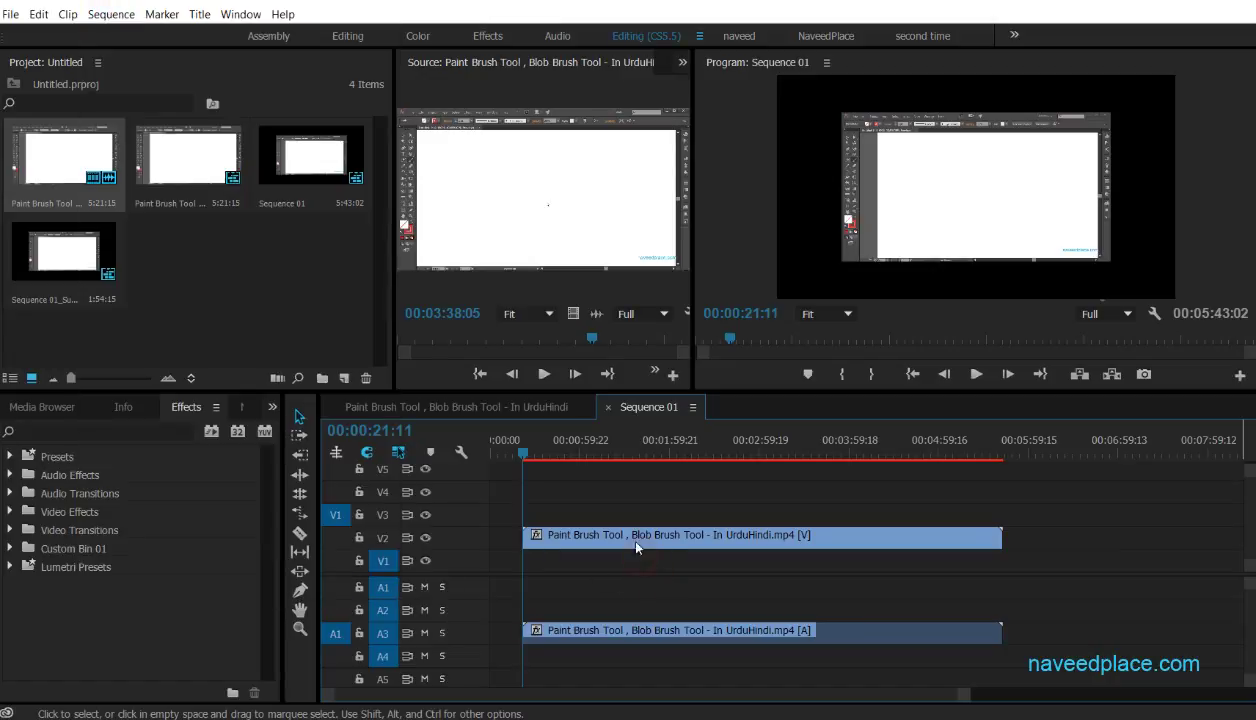
{"action": "left_click_drag", "start_coordinate": [636, 544], "coordinate": [702, 540]}
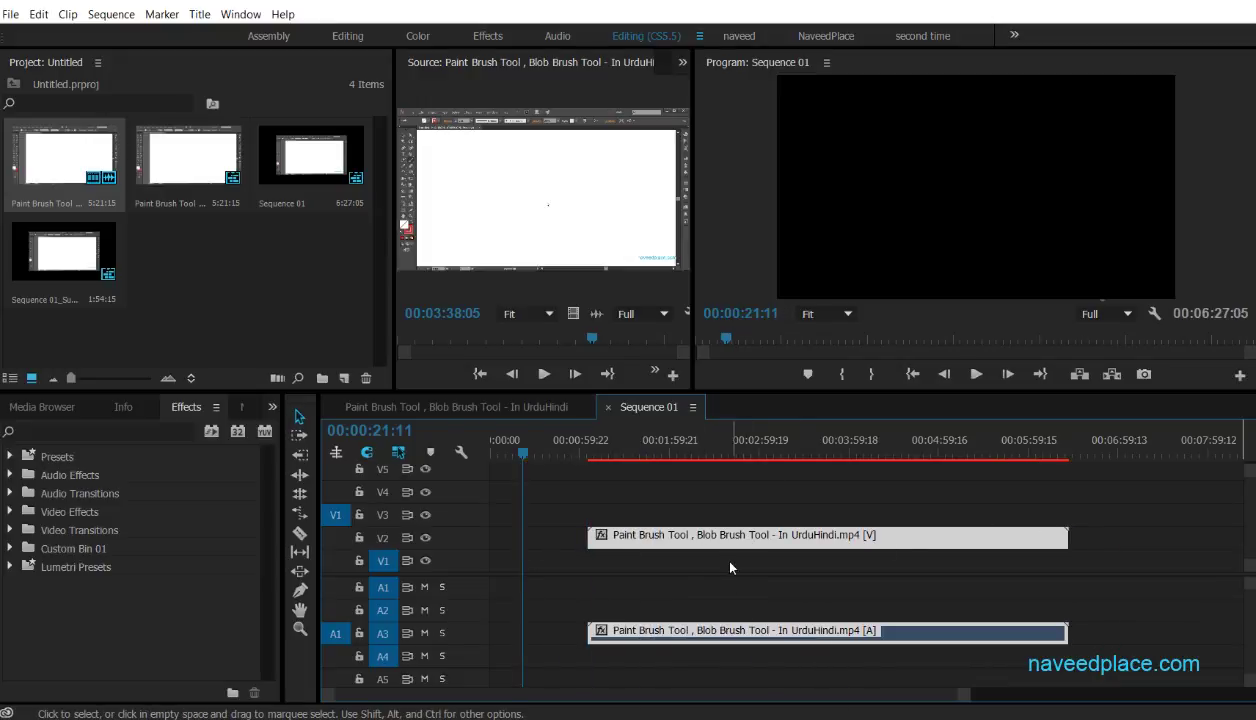
{"action": "left_click_drag", "start_coordinate": [726, 535], "coordinate": [688, 540]}
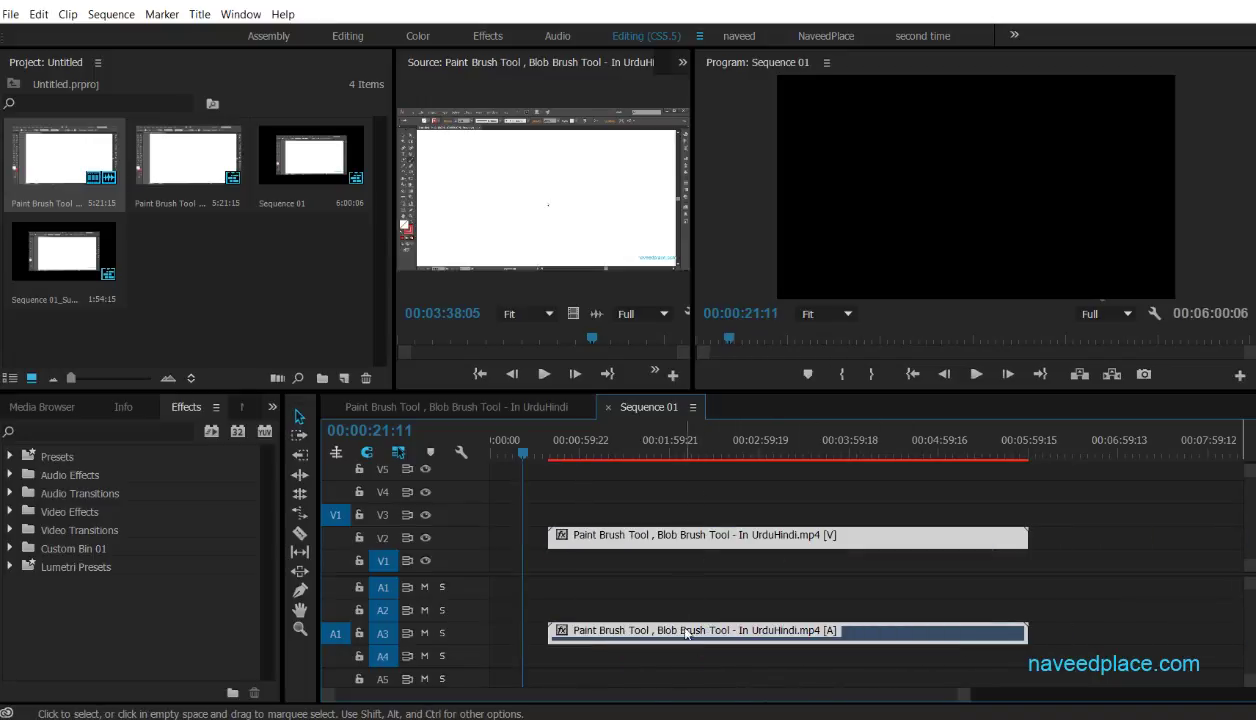
Step: Move the linked clips to the start of the sequence with the video raised to V3, and save the project
{"action": "left_click", "coordinate": [111, 14]}
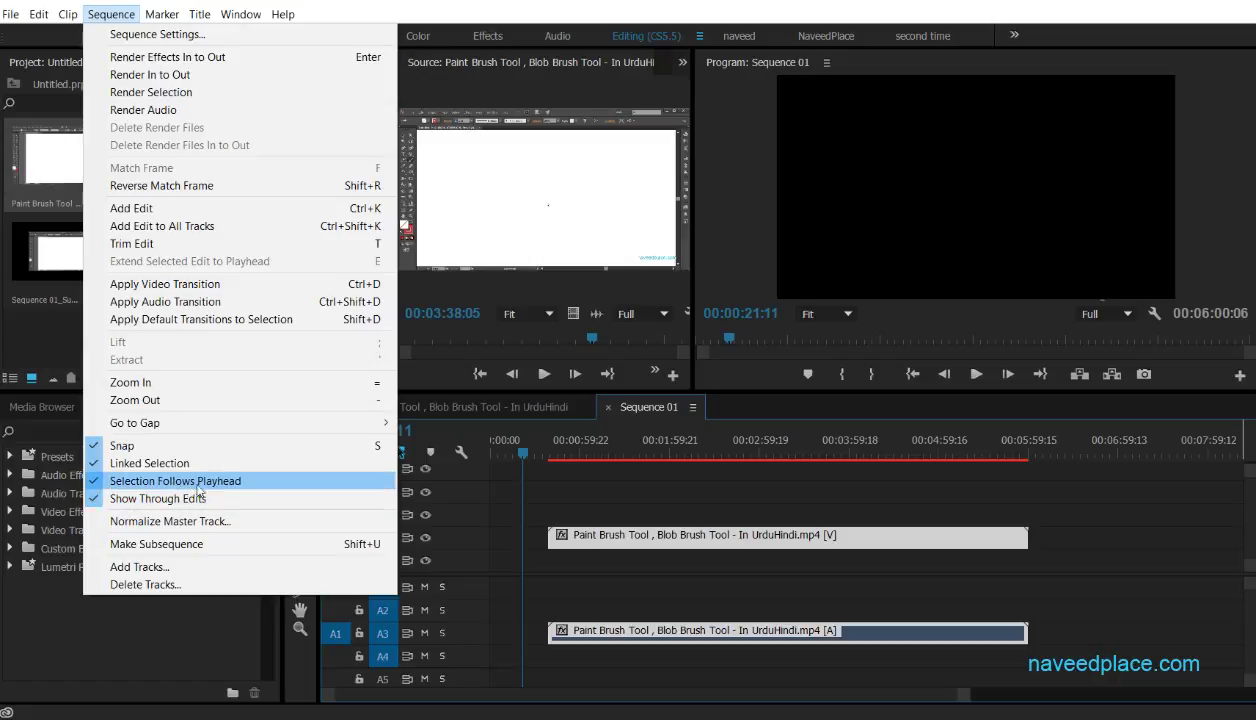
{"action": "left_click_drag", "start_coordinate": [640, 535], "coordinate": [582, 511]}
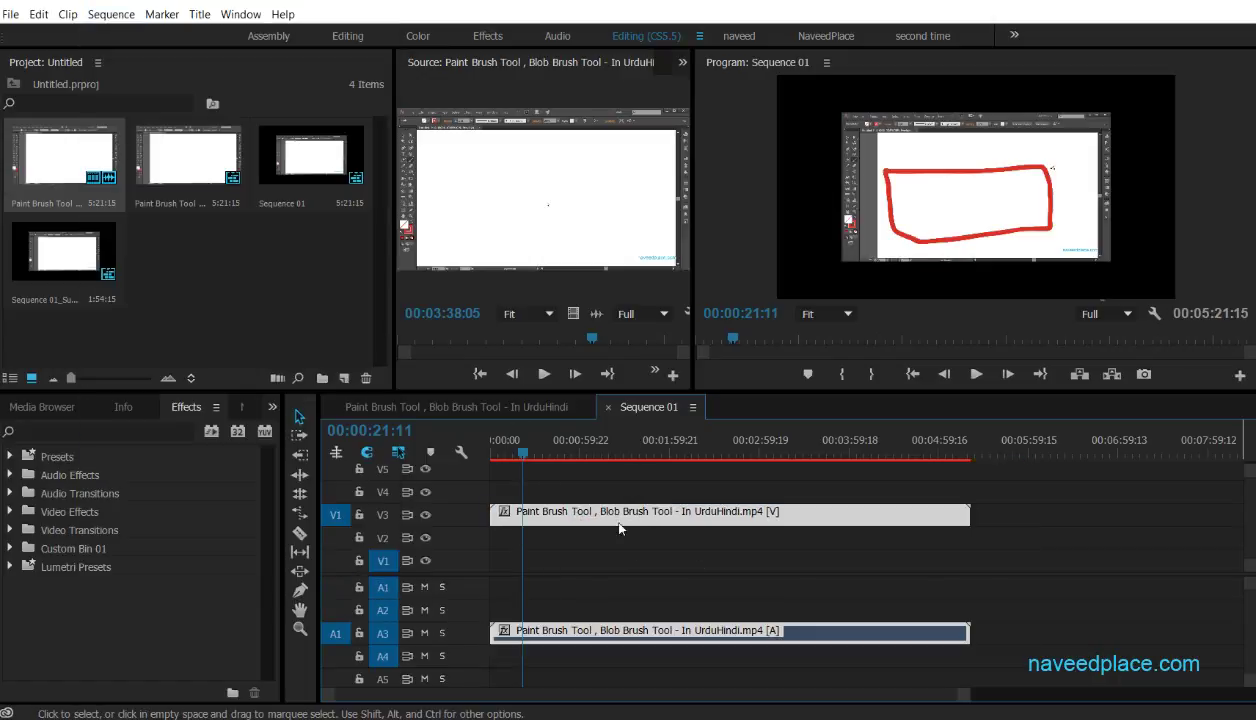
{"action": "key", "text": "ctrl+s"}
Step: Cut the linked V3 and A3 clips with the Razor tool into three segments at about 00:01:34 and 00:04:06
{"action": "left_click", "coordinate": [299, 533]}
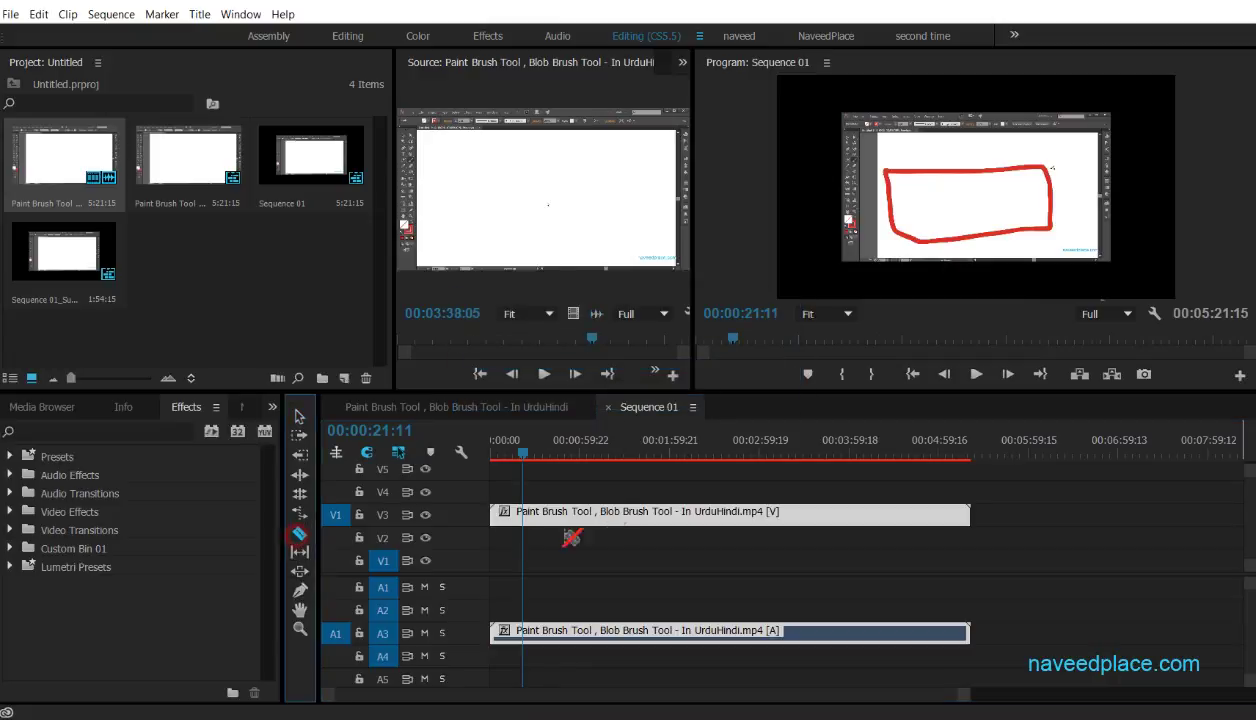
{"action": "left_click", "coordinate": [631, 511]}
{"action": "left_click", "coordinate": [860, 512]}
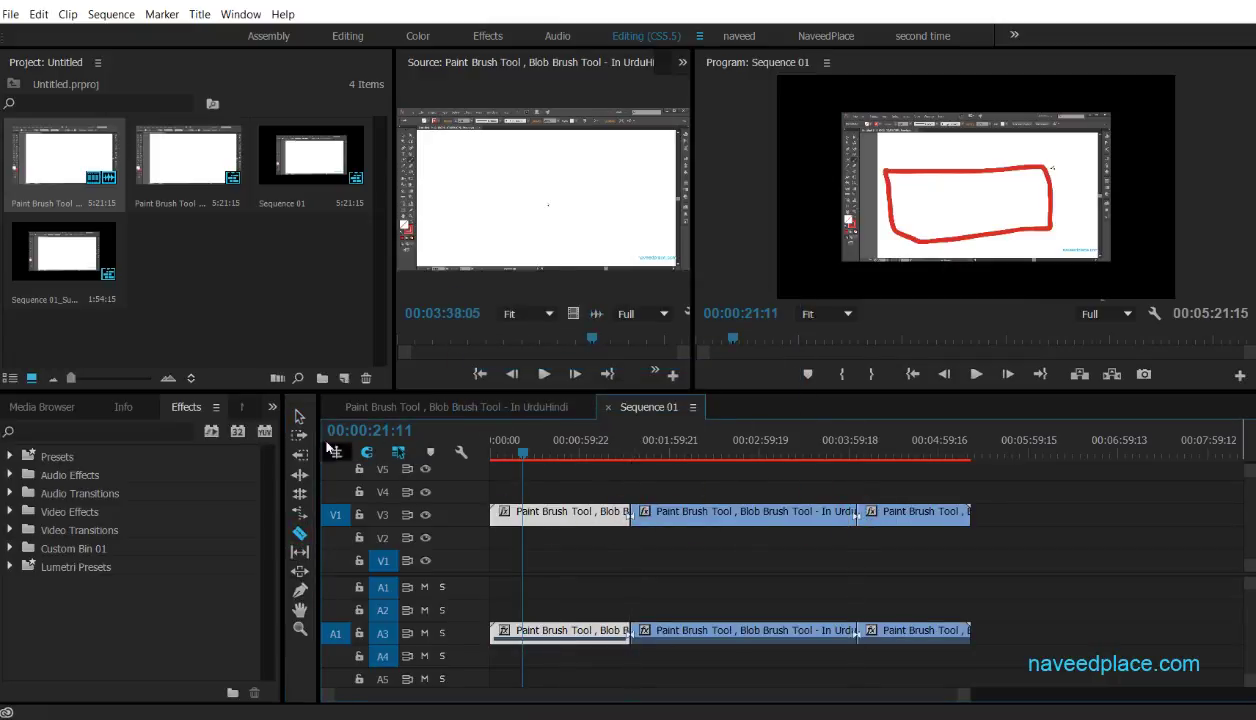
Step: Switch to the Selection tool, and scrub the playhead into the middle segment, stopping at 00:02:13:15 and 00:02:41:20
{"action": "left_click", "coordinate": [299, 416]}
{"action": "left_click_drag", "start_coordinate": [513, 452], "coordinate": [686, 463]}
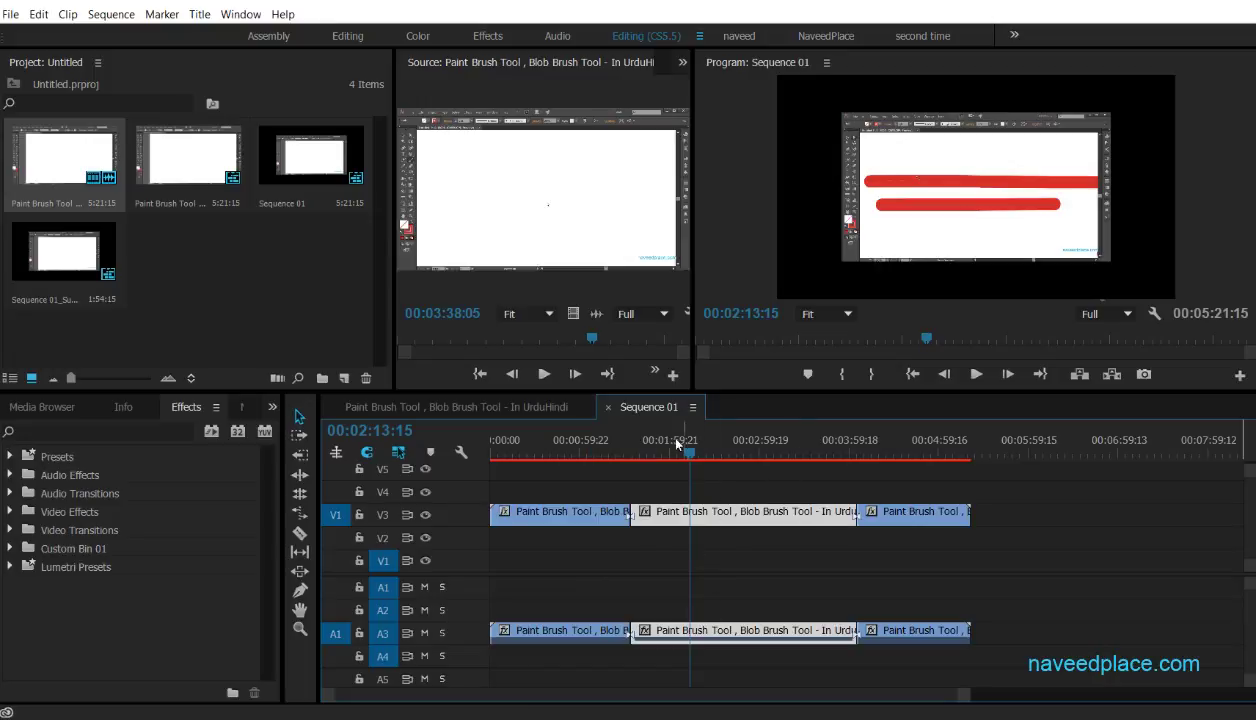
{"action": "left_click_drag", "start_coordinate": [695, 455], "coordinate": [733, 450]}
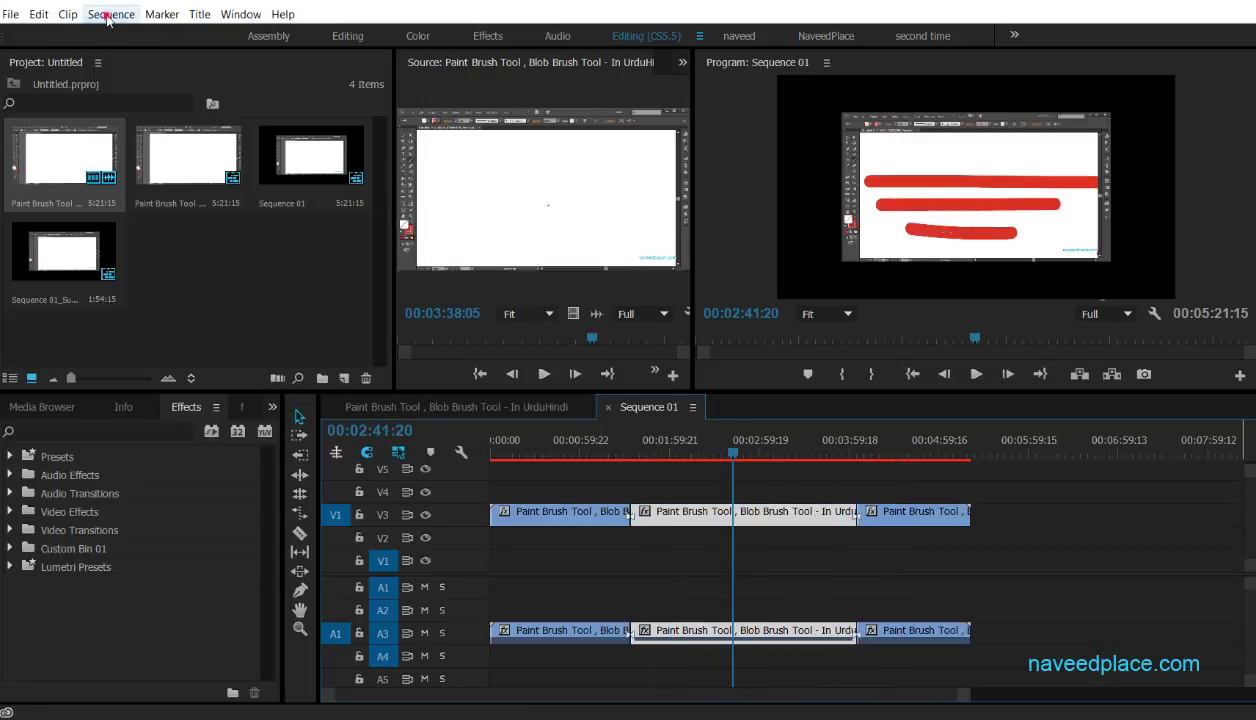
Step: Turn off Selection Follows Playhead, and scrub the playhead back and forth across the three segments, ending at 00:00:52:02
{"action": "left_click", "coordinate": [105, 12]}
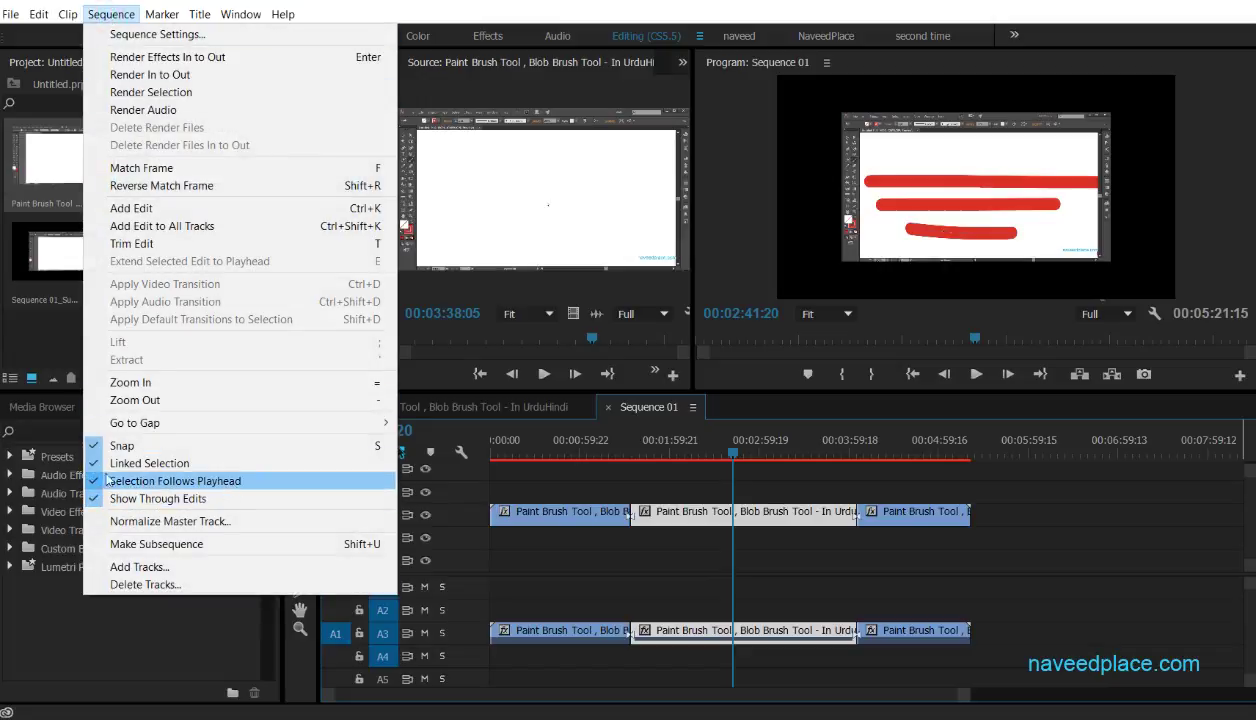
{"action": "left_click", "coordinate": [106, 481]}
{"action": "left_click", "coordinate": [730, 453]}
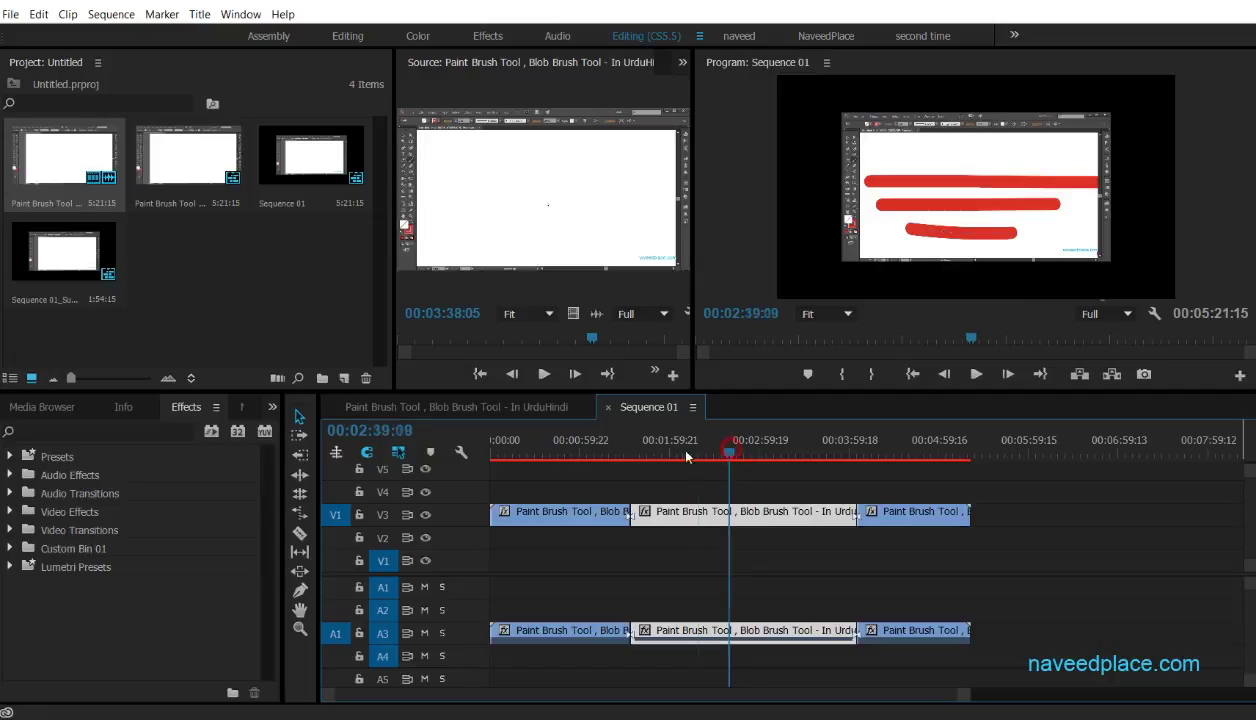
{"action": "left_click_drag", "start_coordinate": [687, 456], "coordinate": [545, 454]}
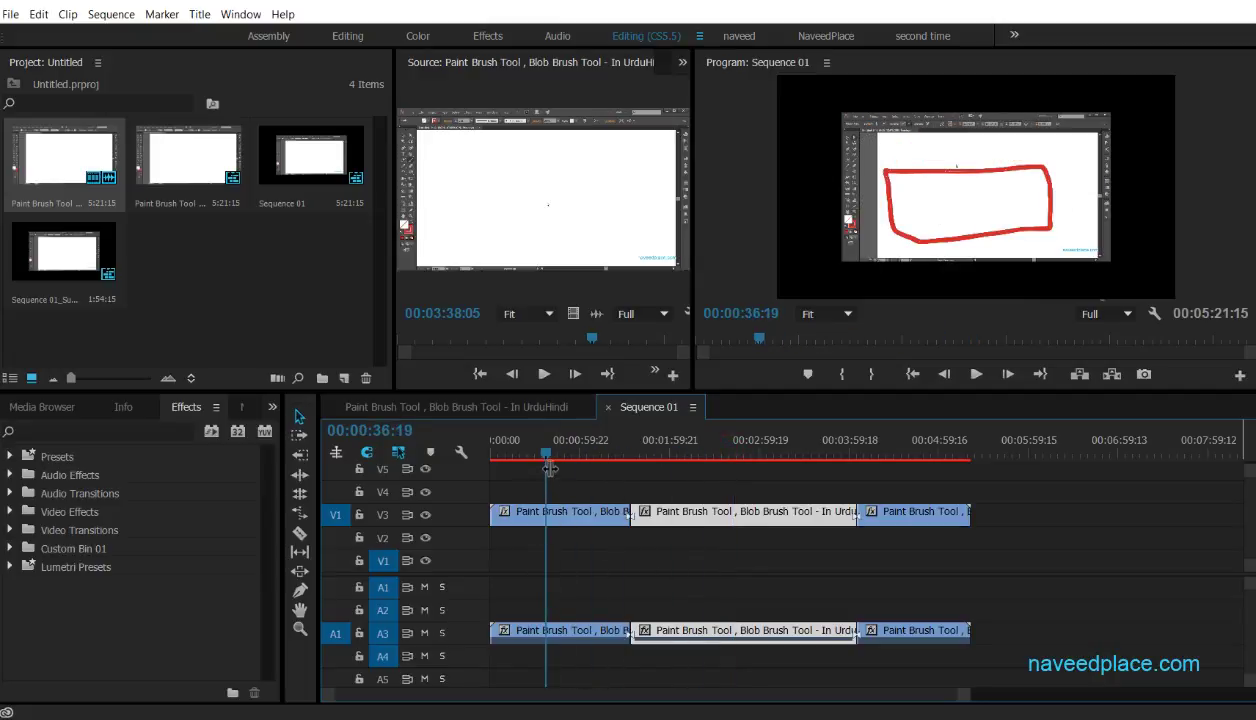
{"action": "left_click_drag", "start_coordinate": [543, 456], "coordinate": [905, 459]}
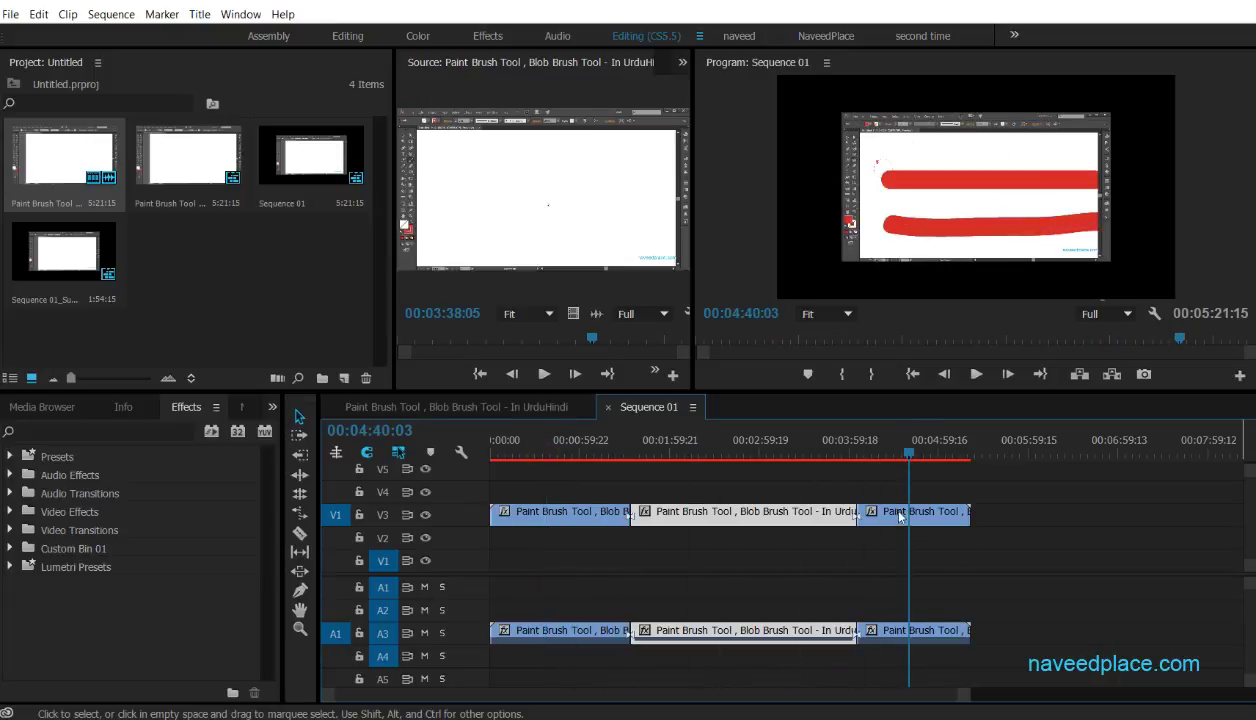
{"action": "left_click_drag", "start_coordinate": [893, 452], "coordinate": [568, 452]}
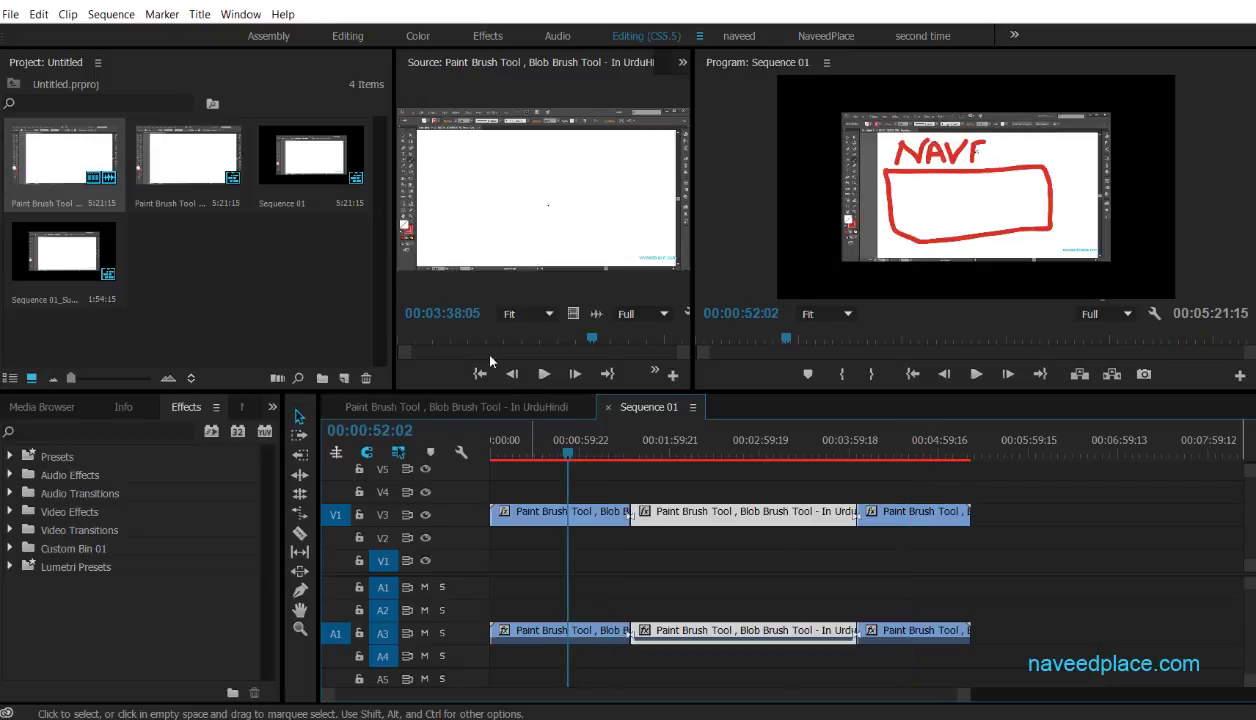
Step: Turn Selection Follows Playhead back on, and scrub the playhead within the first segment to 00:00:36:04
{"action": "left_click", "coordinate": [110, 15]}
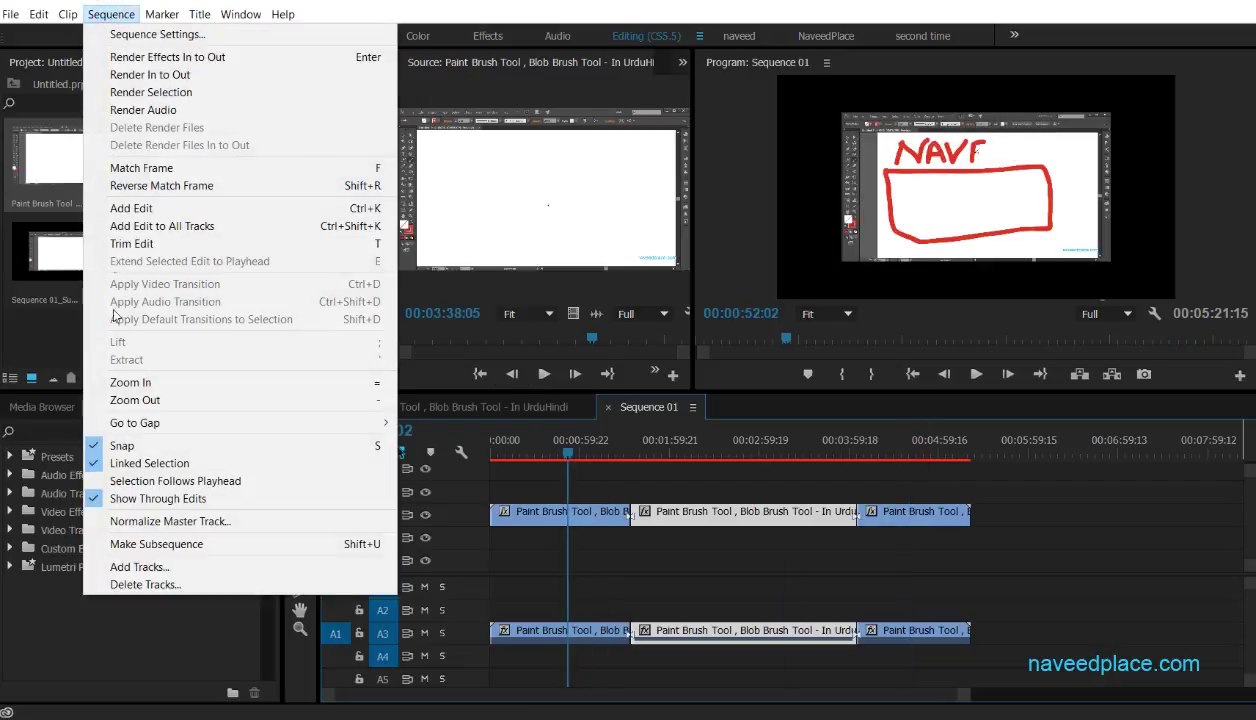
{"action": "left_click", "coordinate": [153, 482]}
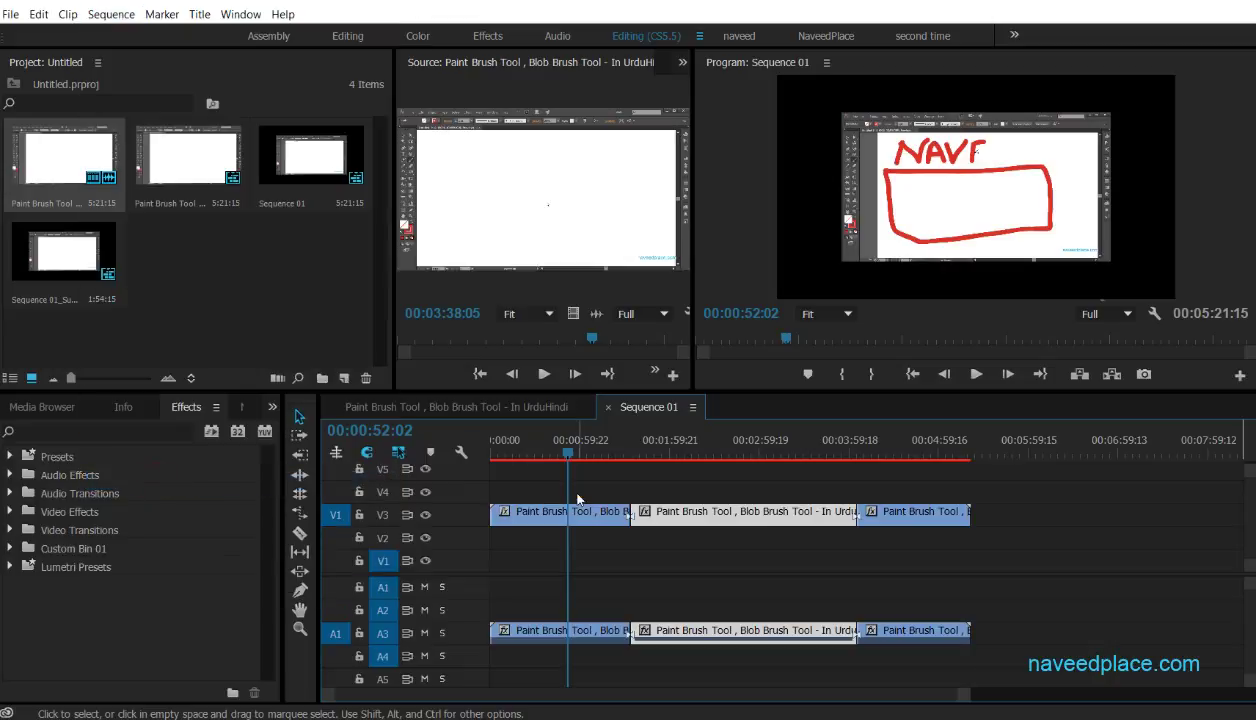
{"action": "left_click_drag", "start_coordinate": [561, 452], "coordinate": [544, 452]}
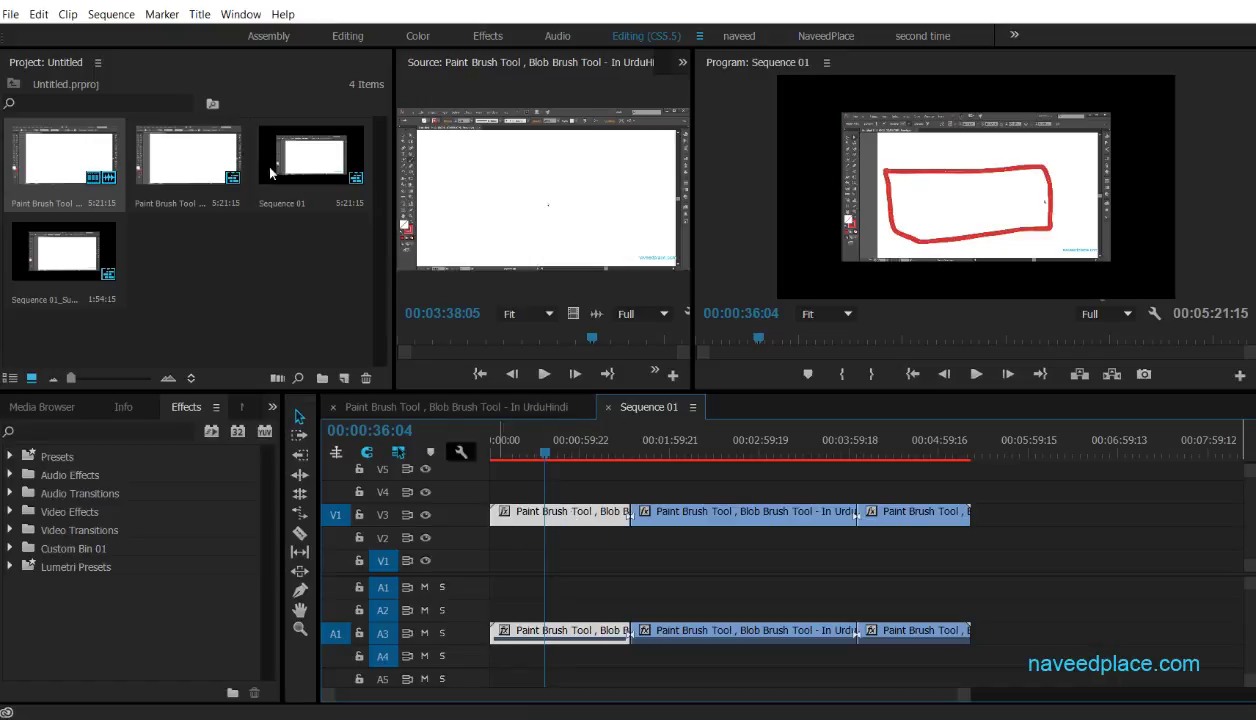
Step: Turn off Show Through Edits to compare the cut points without their markers, and turn it back on
{"action": "left_click", "coordinate": [111, 14]}
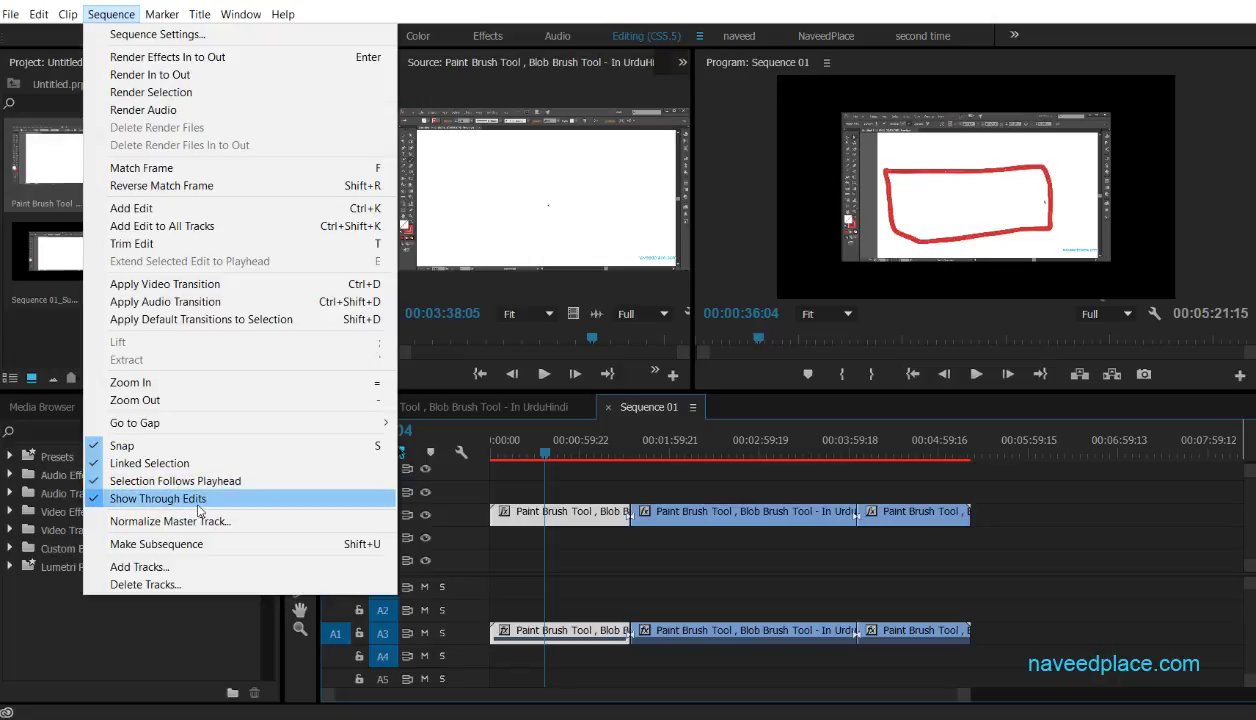
{"action": "left_click", "coordinate": [165, 507]}
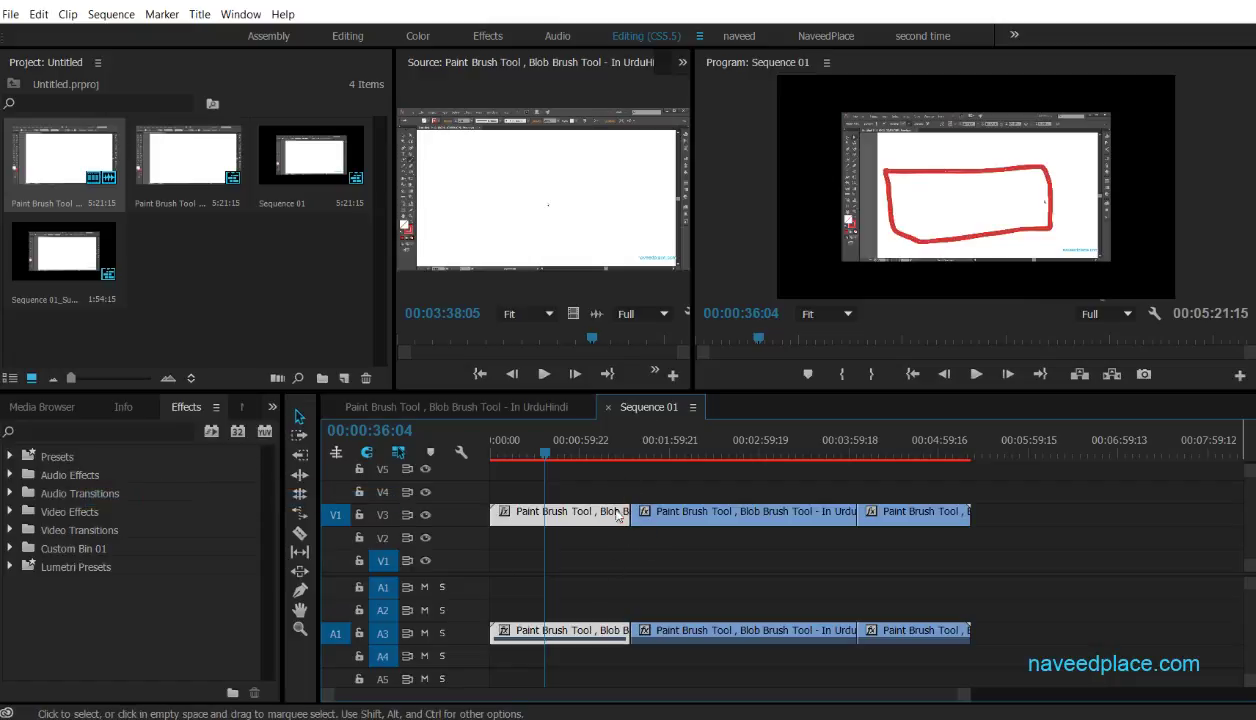
{"action": "left_click", "coordinate": [106, 15]}
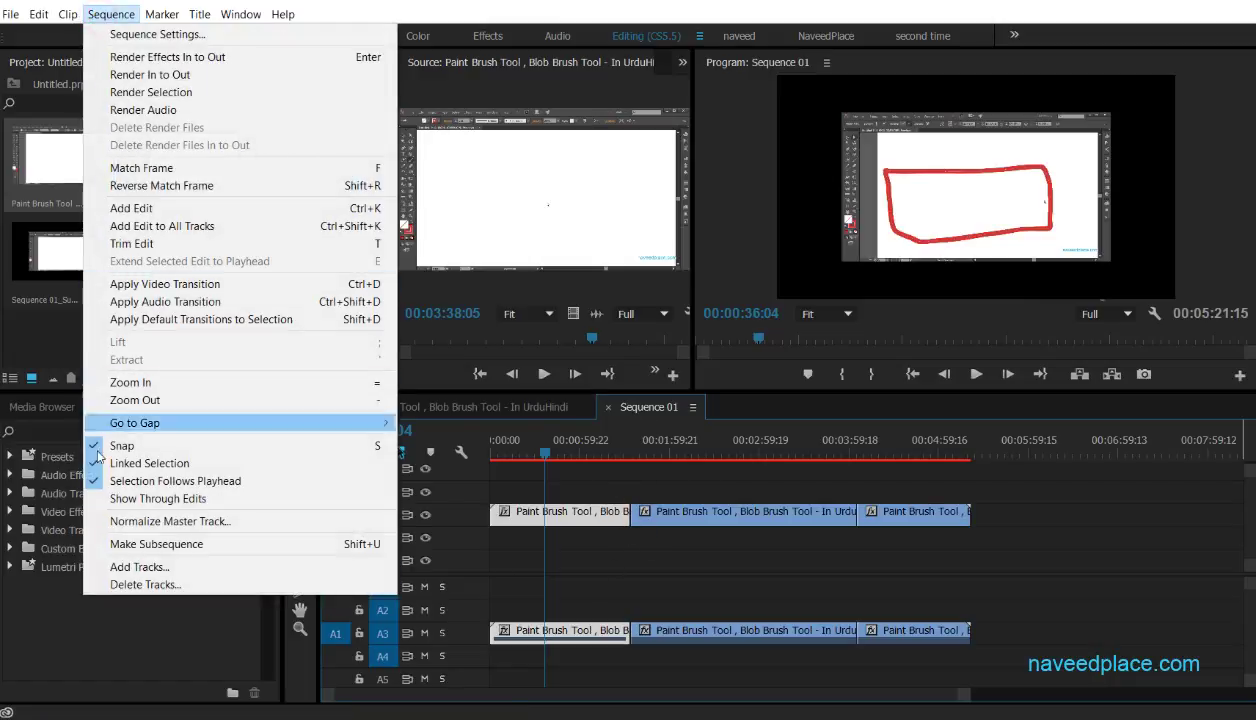
{"action": "left_click", "coordinate": [155, 499]}
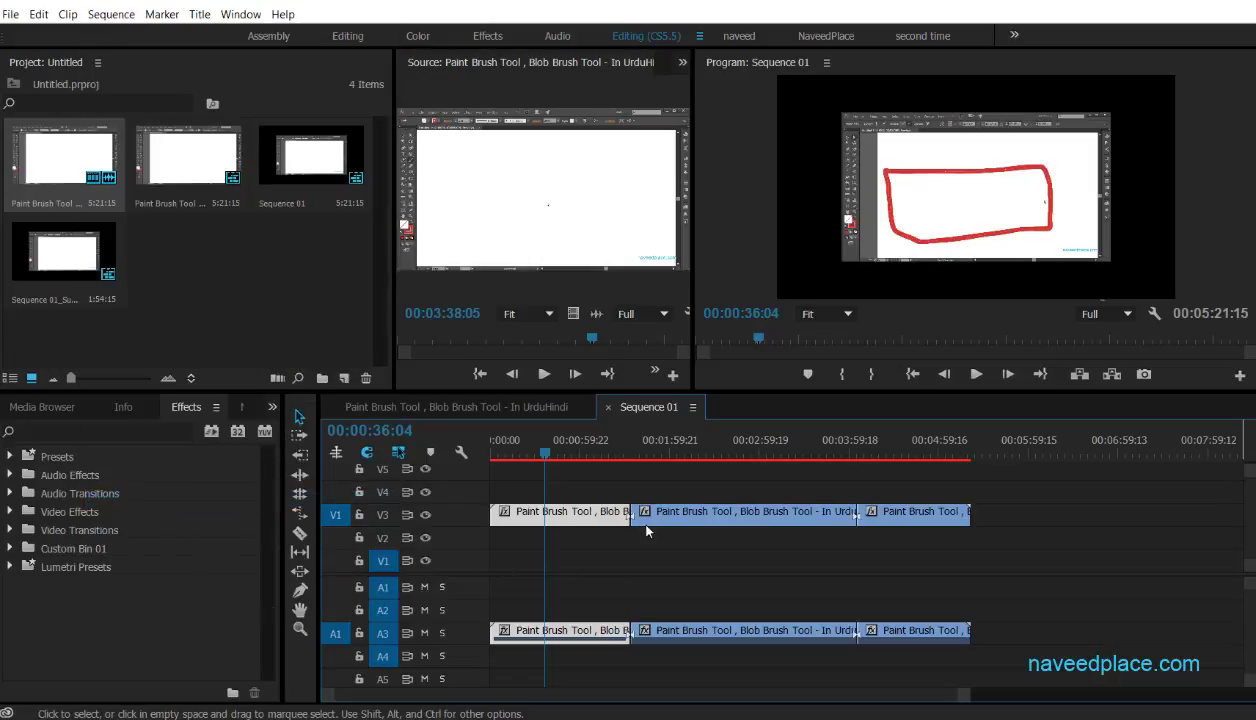
Step: Enlarge the timeline area so that all video, audio and Master tracks fit, and save the project
{"action": "left_click_drag", "start_coordinate": [779, 392], "coordinate": [779, 268]}
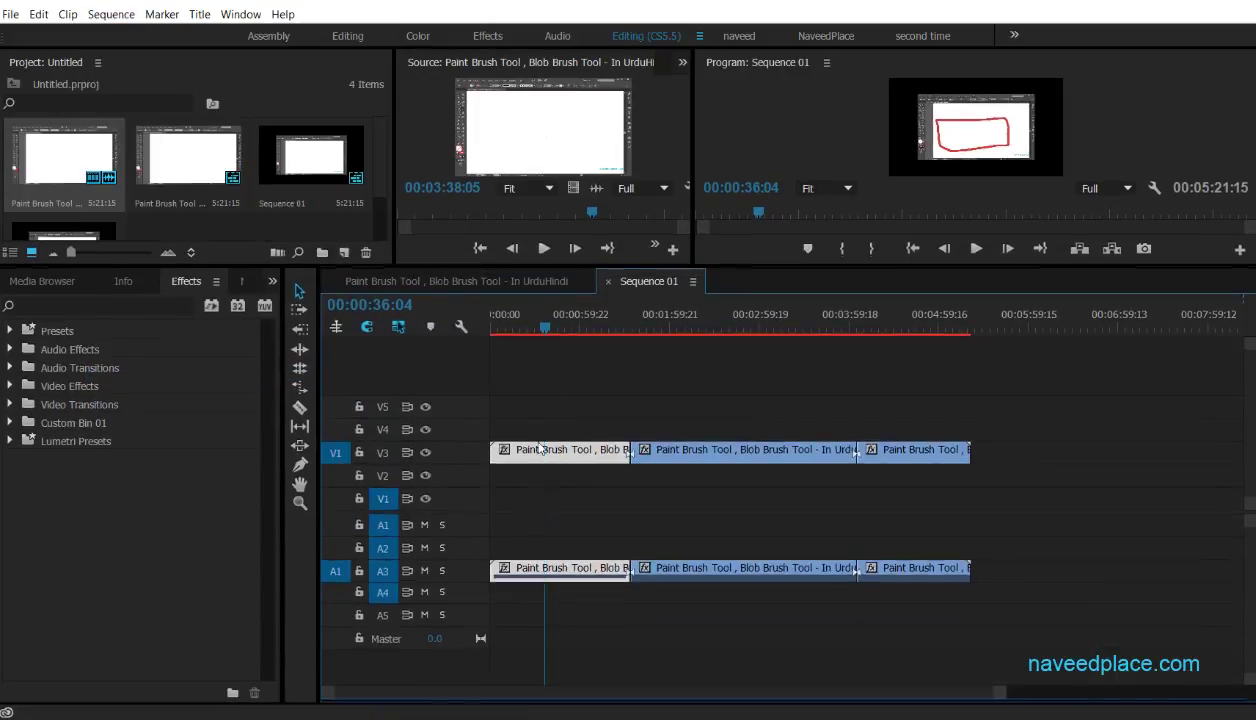
{"action": "key", "text": "ctrl+s"}
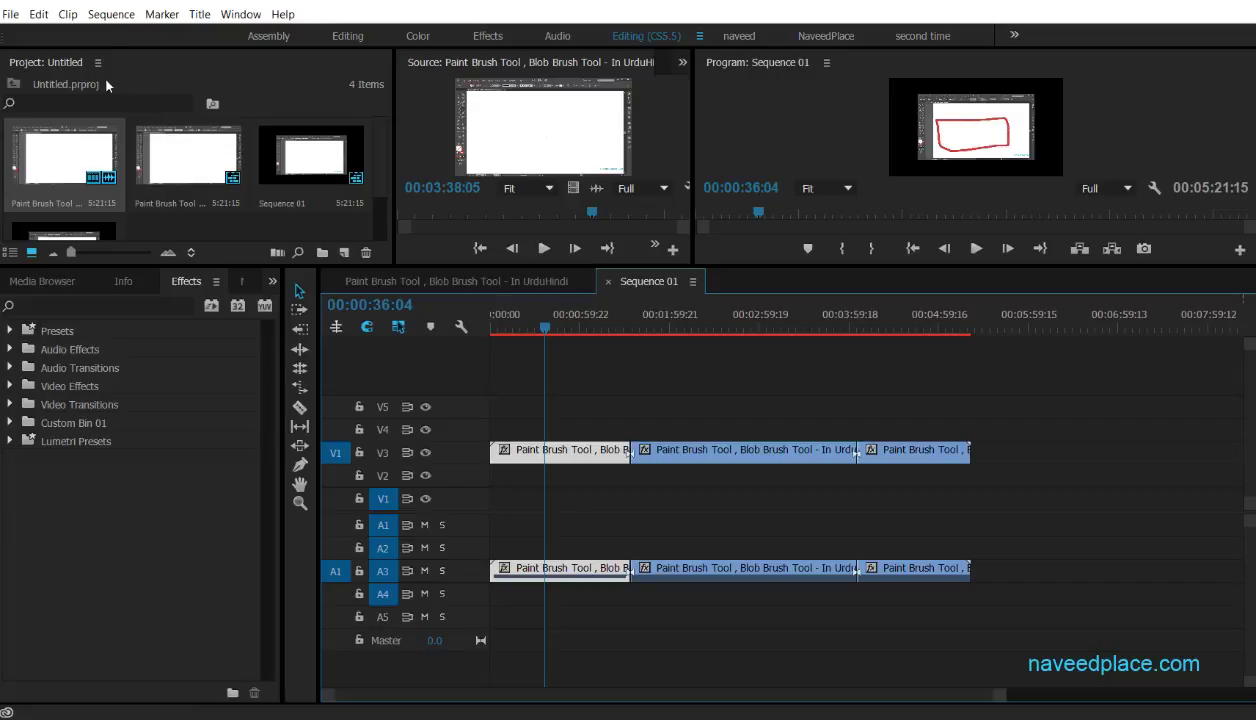
{"action": "left_click", "coordinate": [111, 14]}
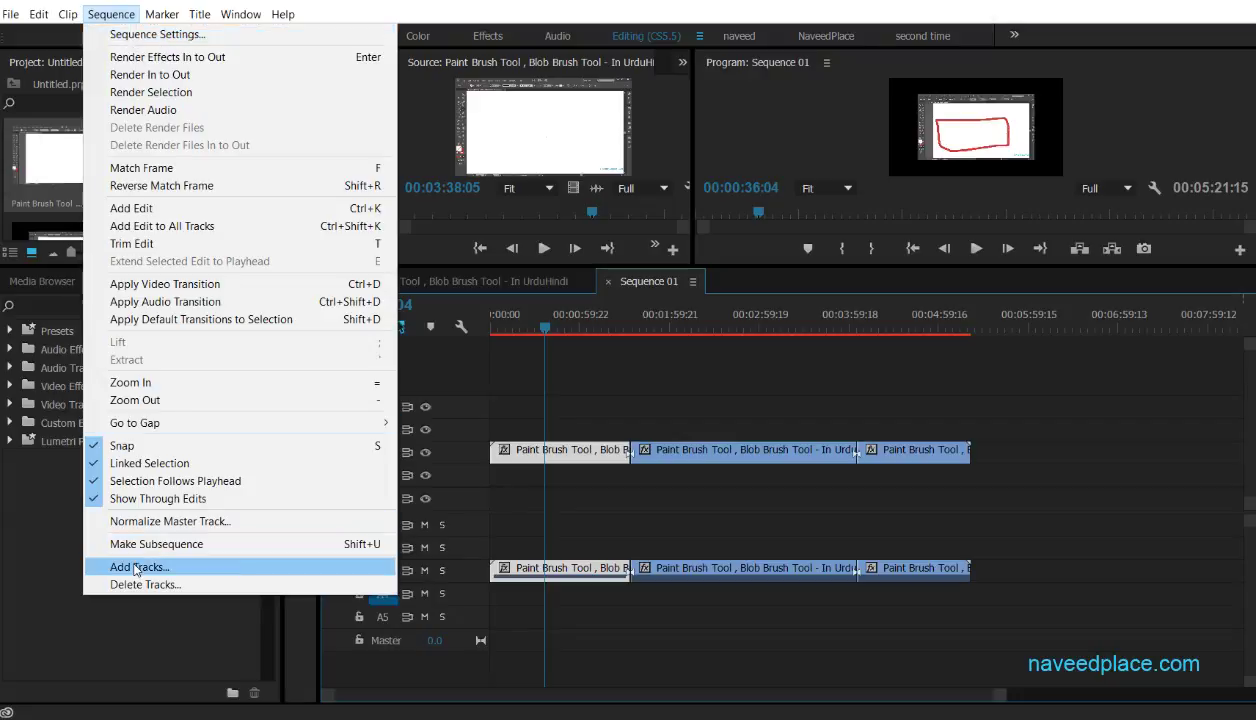
{"action": "left_click", "coordinate": [729, 464]}
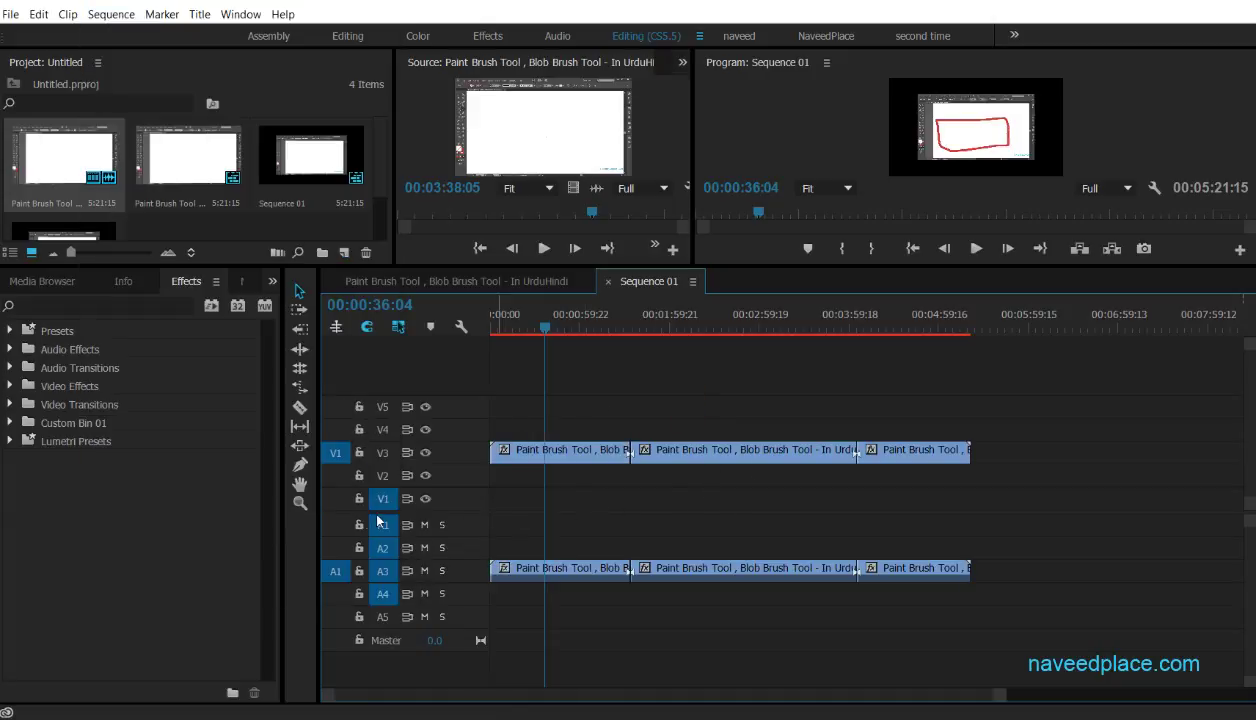
{"action": "left_click_drag", "start_coordinate": [572, 507], "coordinate": [890, 507]}
{"action": "left_click_drag", "start_coordinate": [643, 530], "coordinate": [995, 532]}
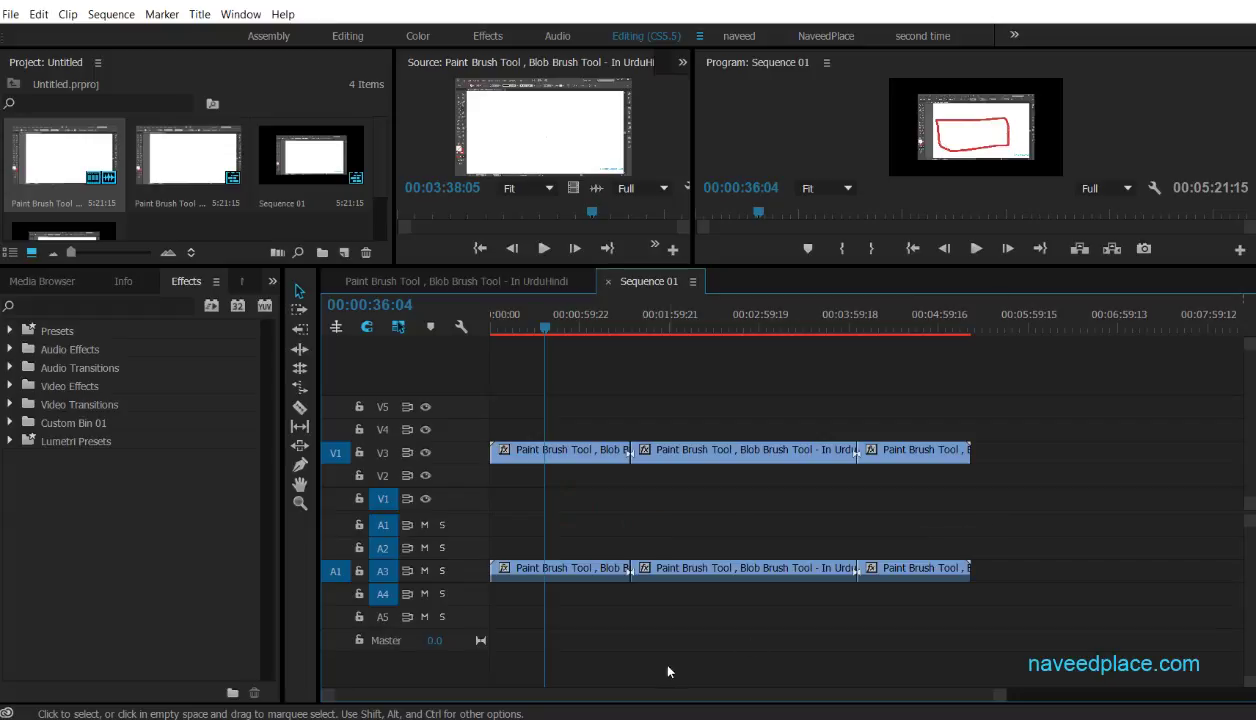
{"action": "left_click_drag", "start_coordinate": [682, 664], "coordinate": [973, 664]}
{"action": "left_click_drag", "start_coordinate": [699, 367], "coordinate": [700, 367]}
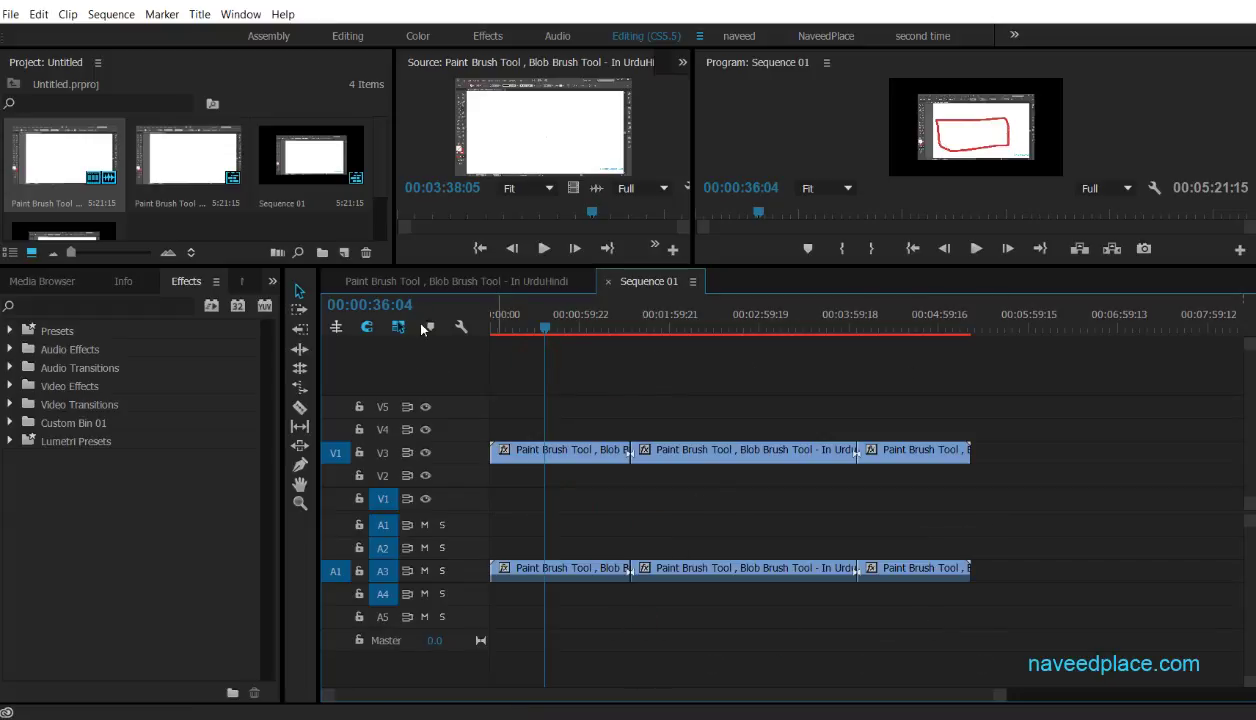
Step: Add one video track after Video 5 and one Standard audio track after Audio 5
{"action": "left_click", "coordinate": [96, 19]}
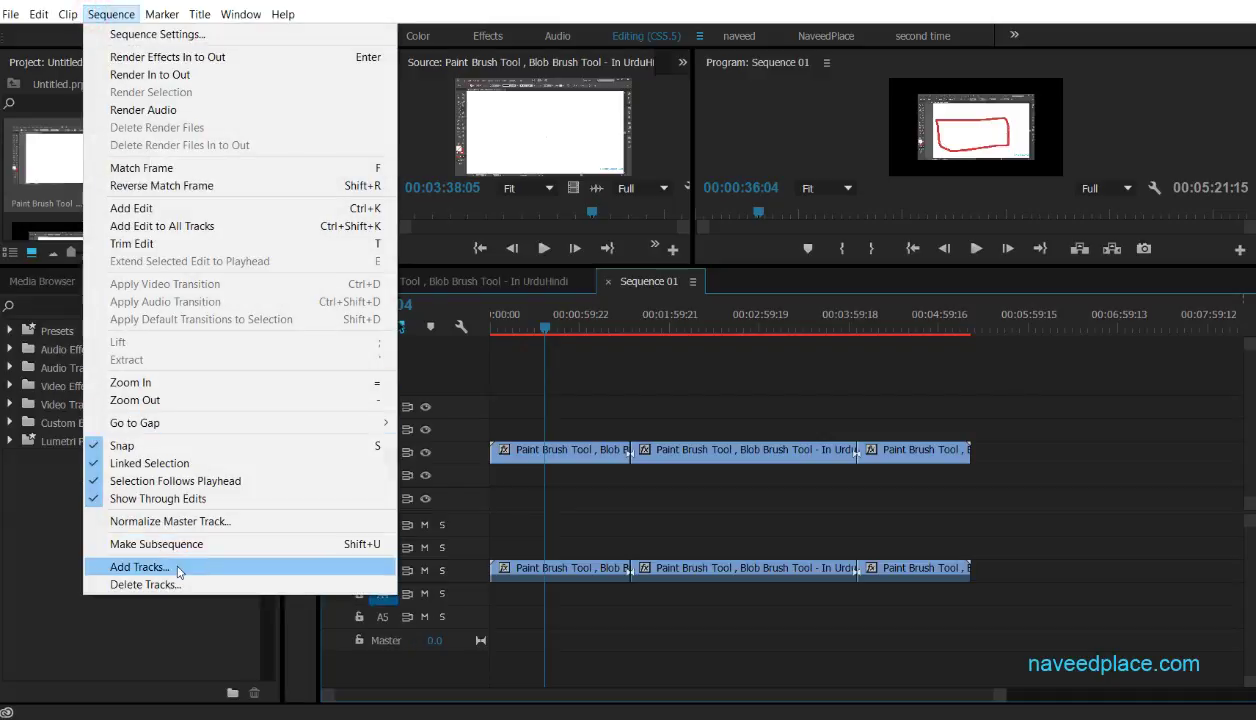
{"action": "left_click", "coordinate": [140, 567]}
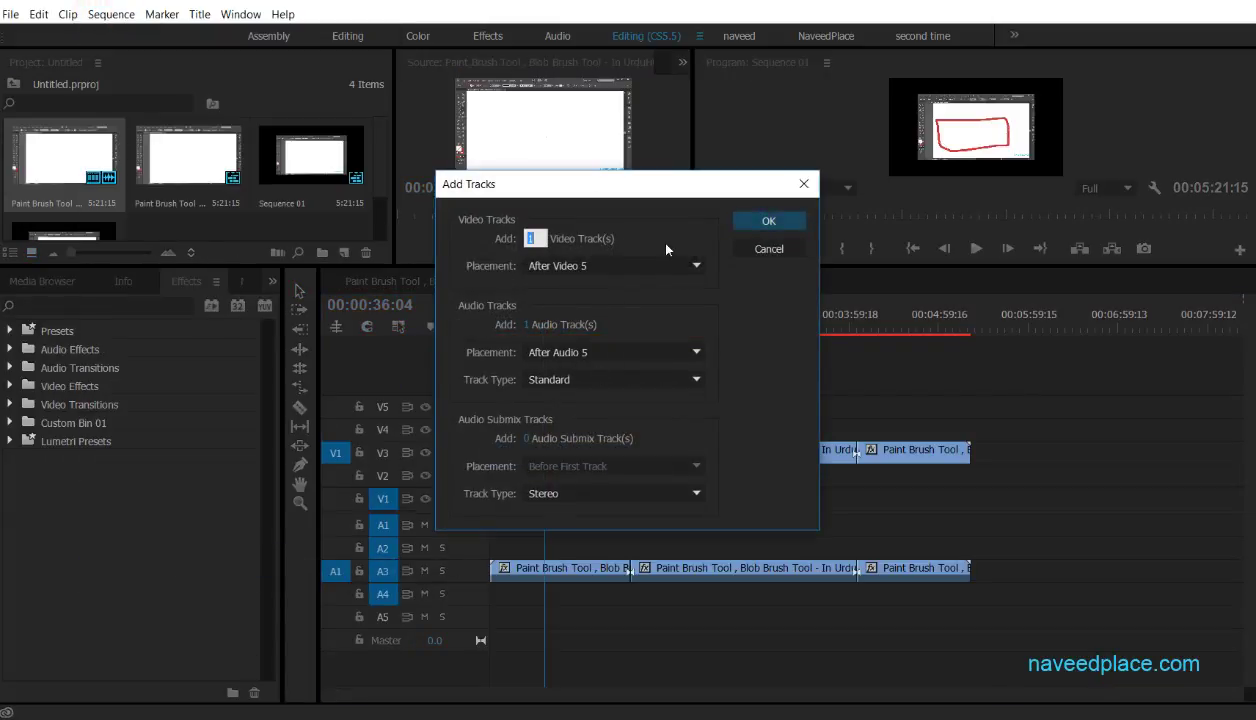
{"action": "left_click", "coordinate": [768, 222]}
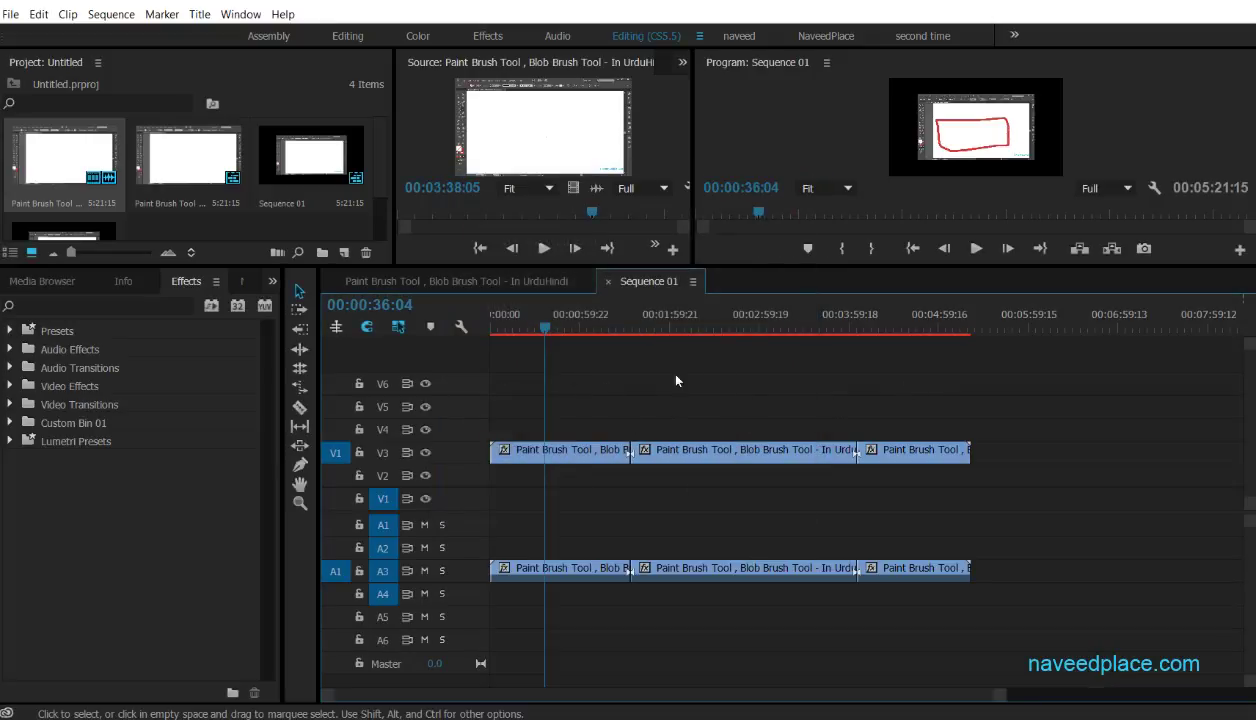
Step: Run Delete Tracks with the video and audio lists at All Empty Tracks and both deletion options left unticked
{"action": "left_click", "coordinate": [515, 449]}
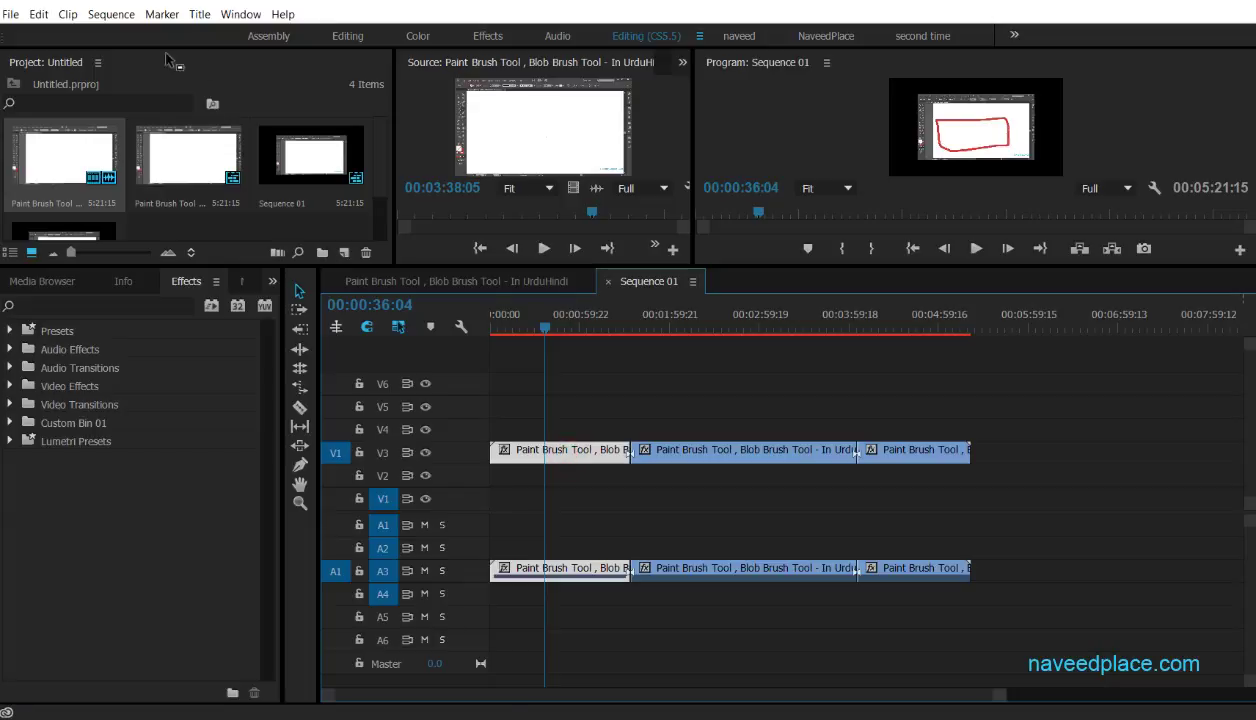
{"action": "left_click", "coordinate": [111, 14]}
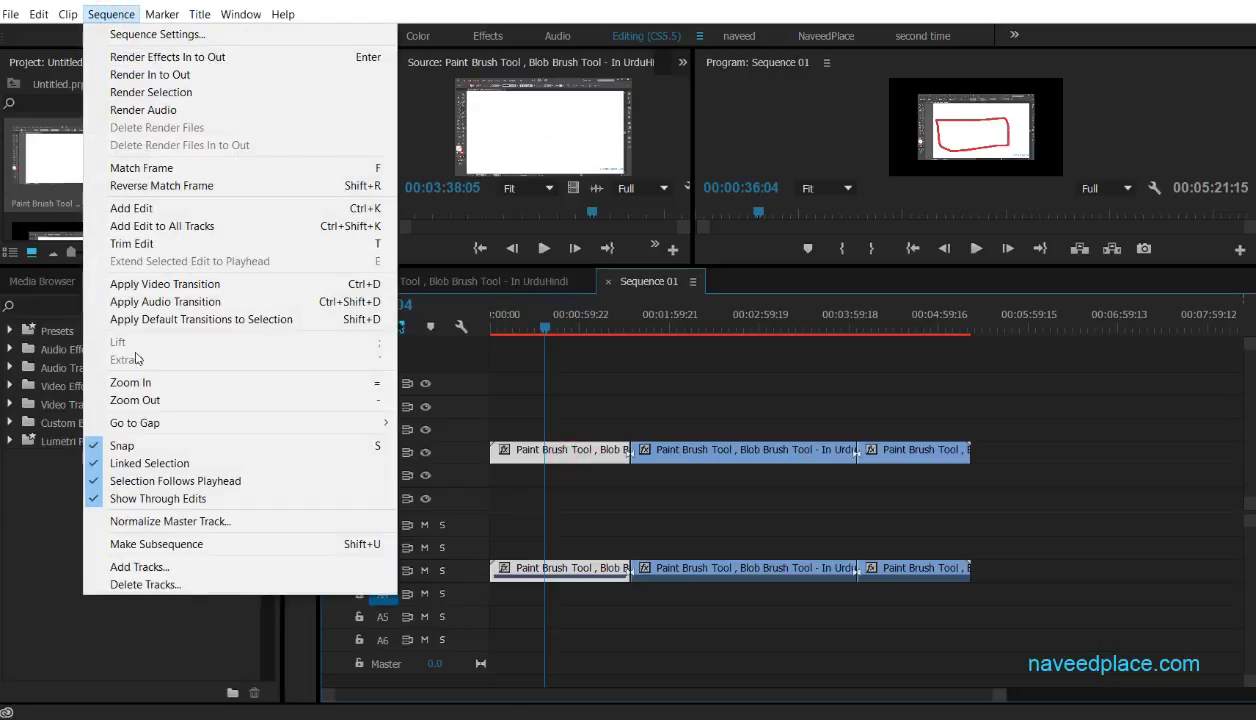
{"action": "left_click", "coordinate": [153, 592]}
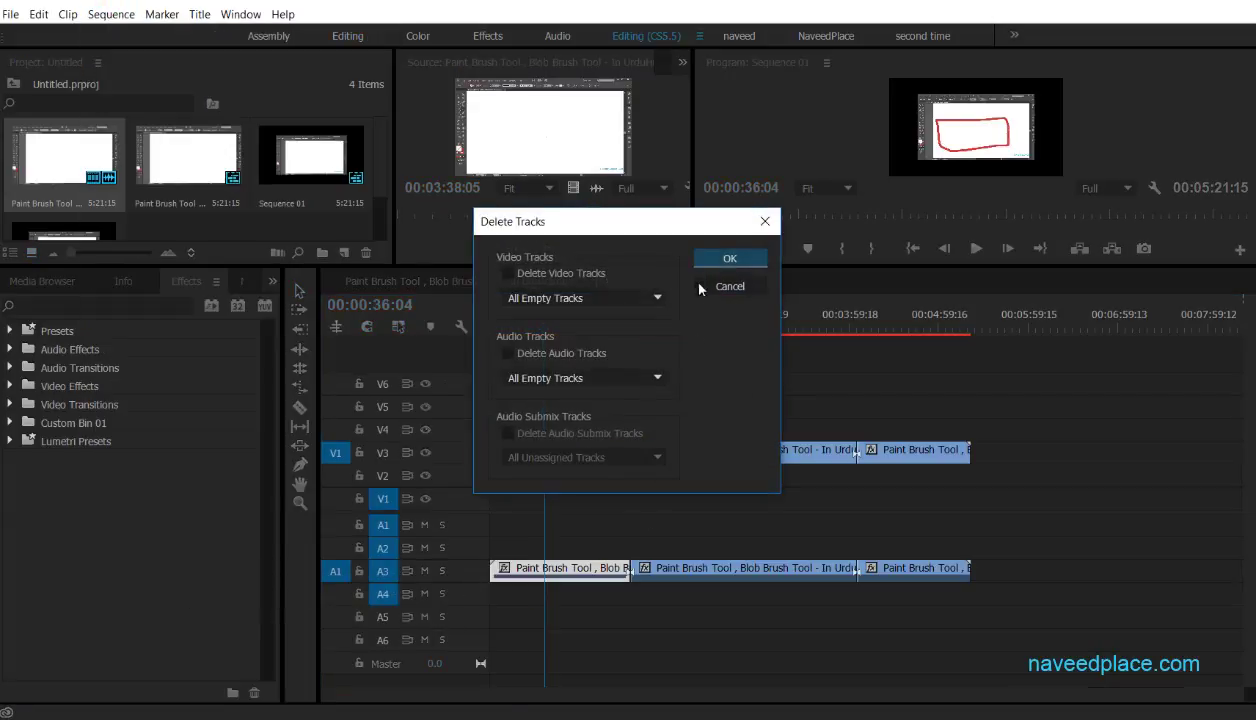
{"action": "left_click", "coordinate": [722, 260]}
Step: Move the middle V3 and A3 segment to the third segment's start, overwriting it and leaving a gap after the first segment
{"action": "left_click", "coordinate": [574, 519]}
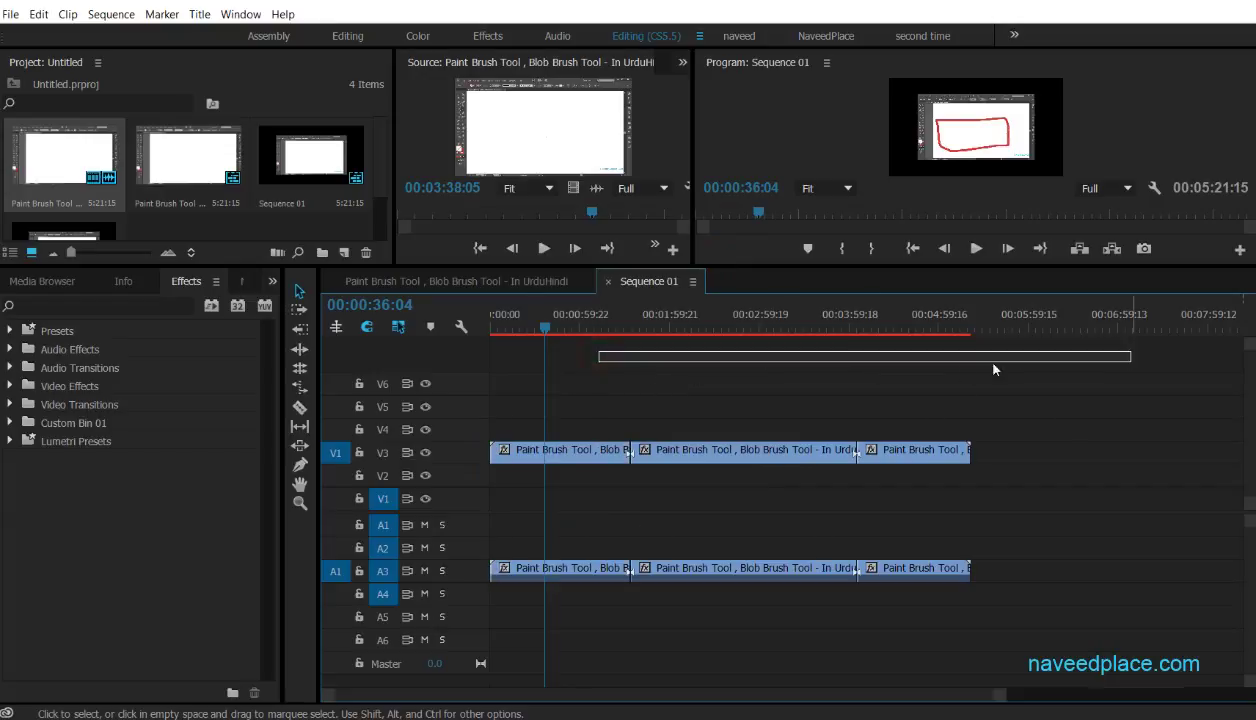
{"action": "left_click_drag", "start_coordinate": [833, 455], "coordinate": [746, 475]}
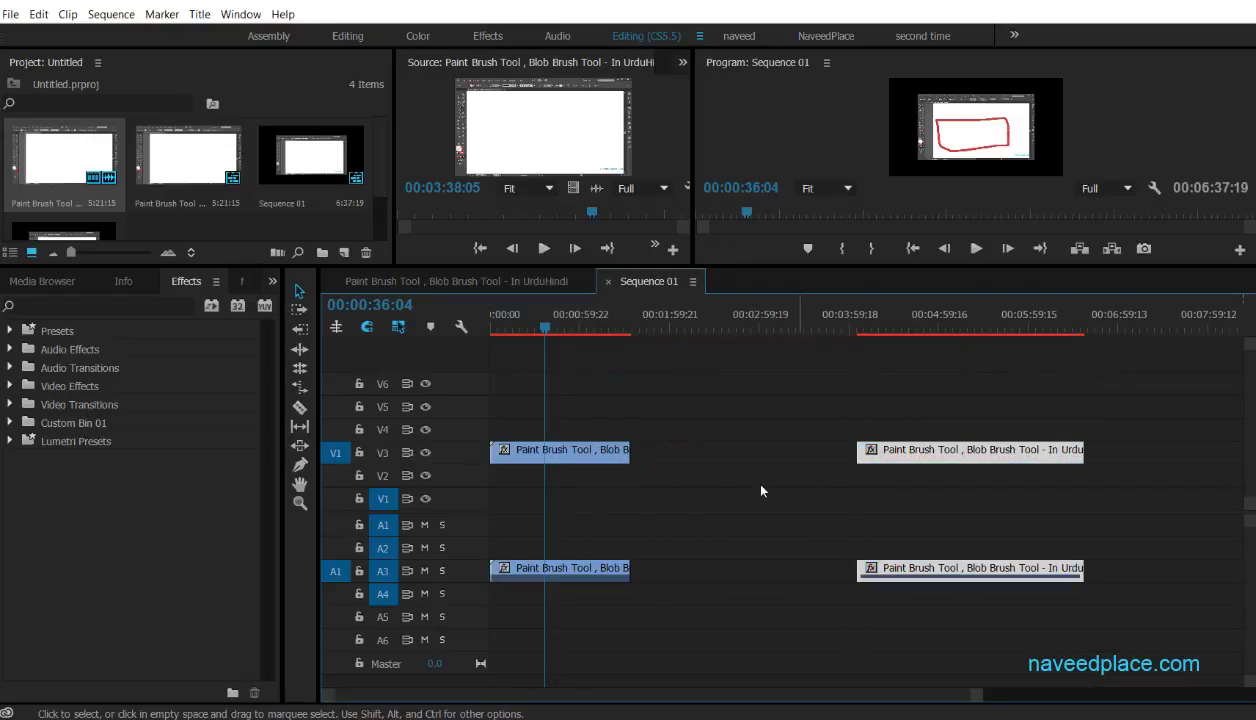